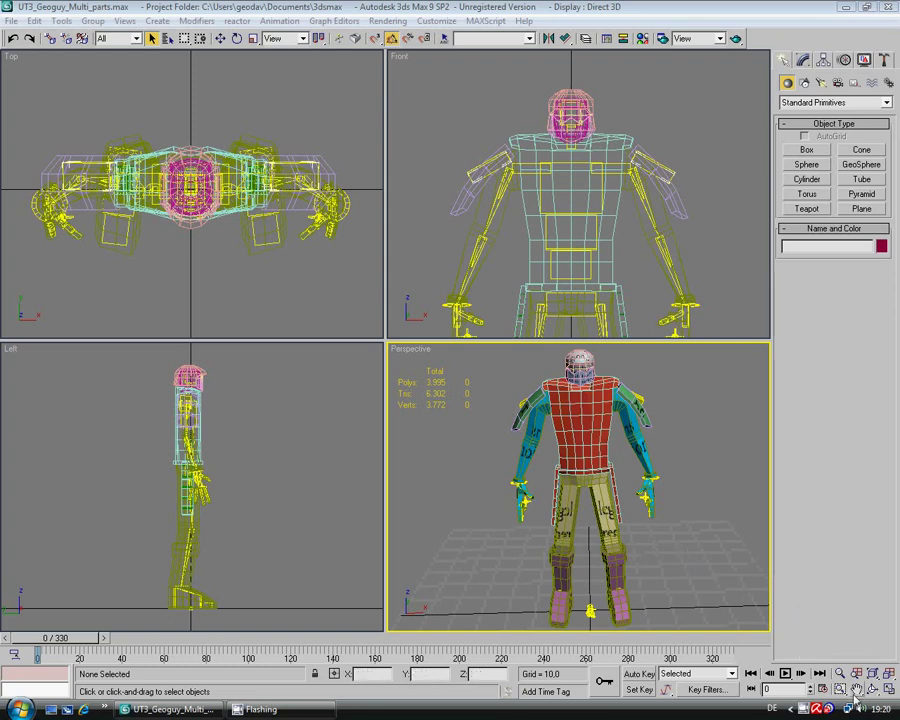
Orbit the Perspective view with Arc Rotate to see the character from a high angle behind.
{"action": "key", "text": "ctrl+r"}
{"action": "left_click_drag", "start_coordinate": [540, 487], "coordinate": [642, 470]}
{"action": "scroll", "coordinate": [605, 467], "scroll_direction": "up", "scroll_amount": 3}
{"action": "scroll", "coordinate": [605, 467], "scroll_direction": "down", "scroll_amount": 3}
{"action": "right_click", "coordinate": [642, 470]}
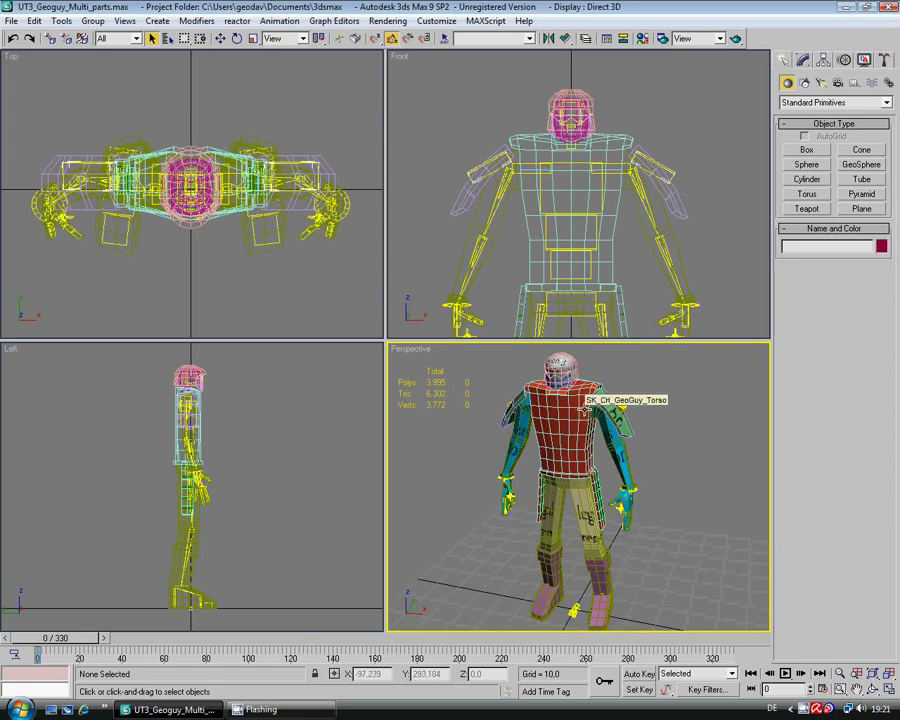
Select SK_CH_GeoGuy_Torso, add Unwrap UVW above its Skin modifier and open Edit UVWs.
{"action": "left_click", "coordinate": [578, 404]}
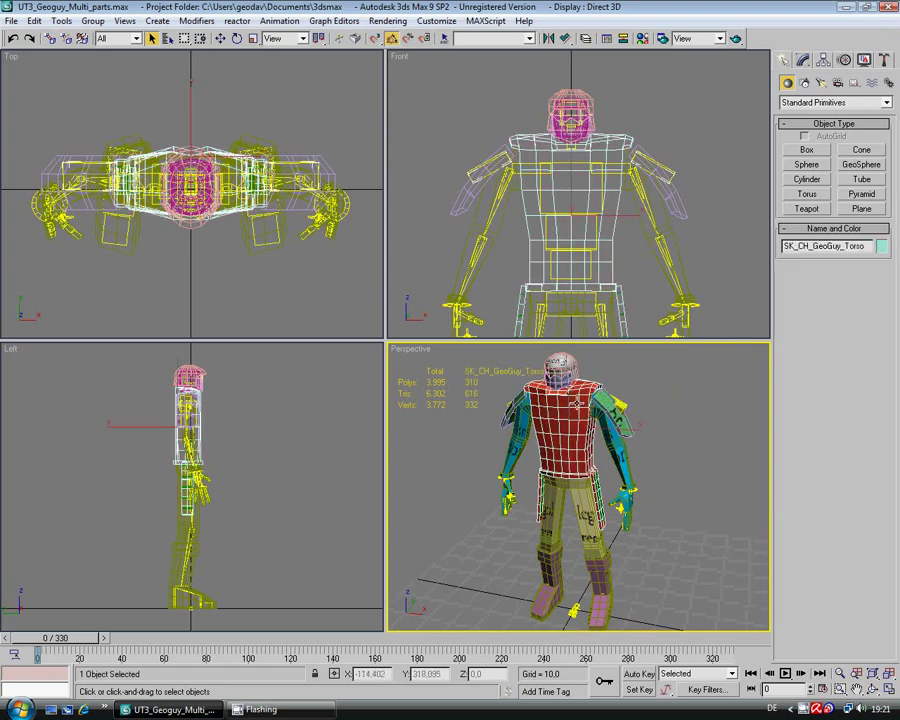
{"action": "left_click", "coordinate": [803, 61]}
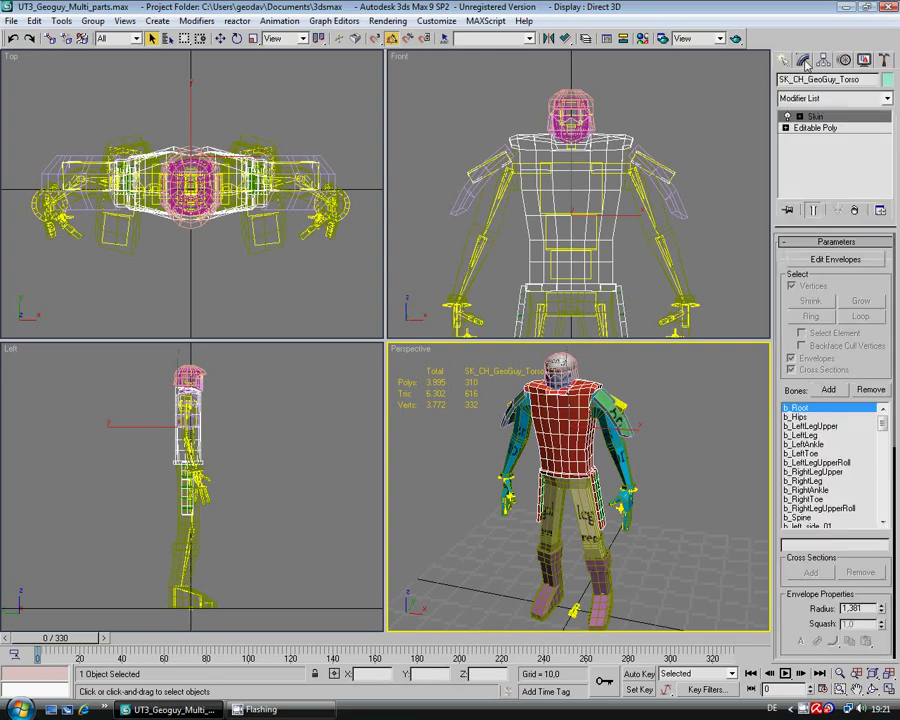
{"action": "left_click", "coordinate": [889, 99]}
{"action": "left_click_drag", "start_coordinate": [889, 248], "coordinate": [889, 425]}
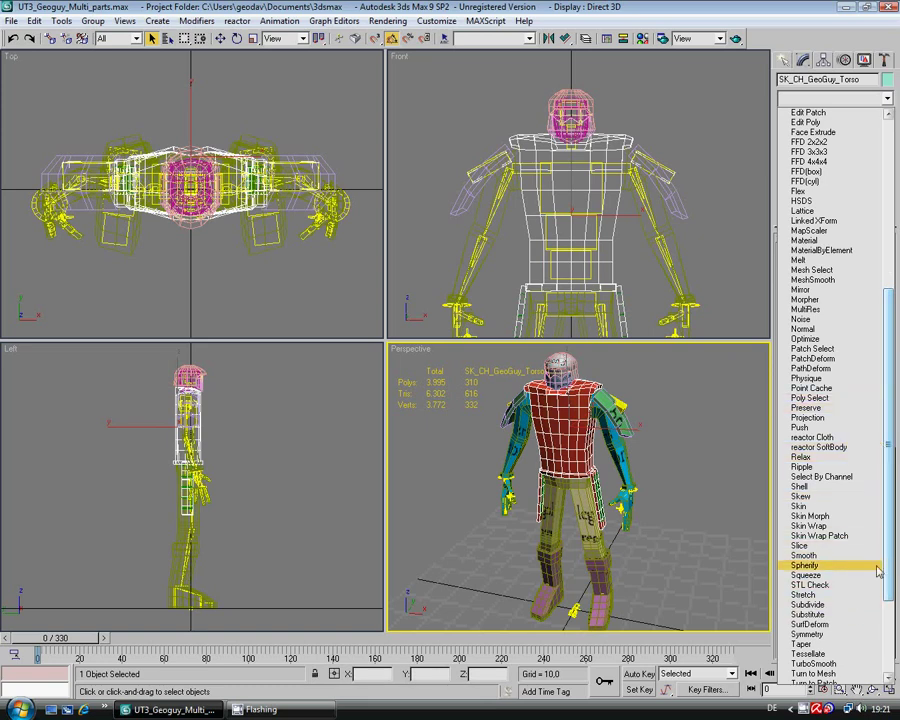
{"action": "scroll", "coordinate": [891, 567], "scroll_direction": "down", "scroll_amount": 4}
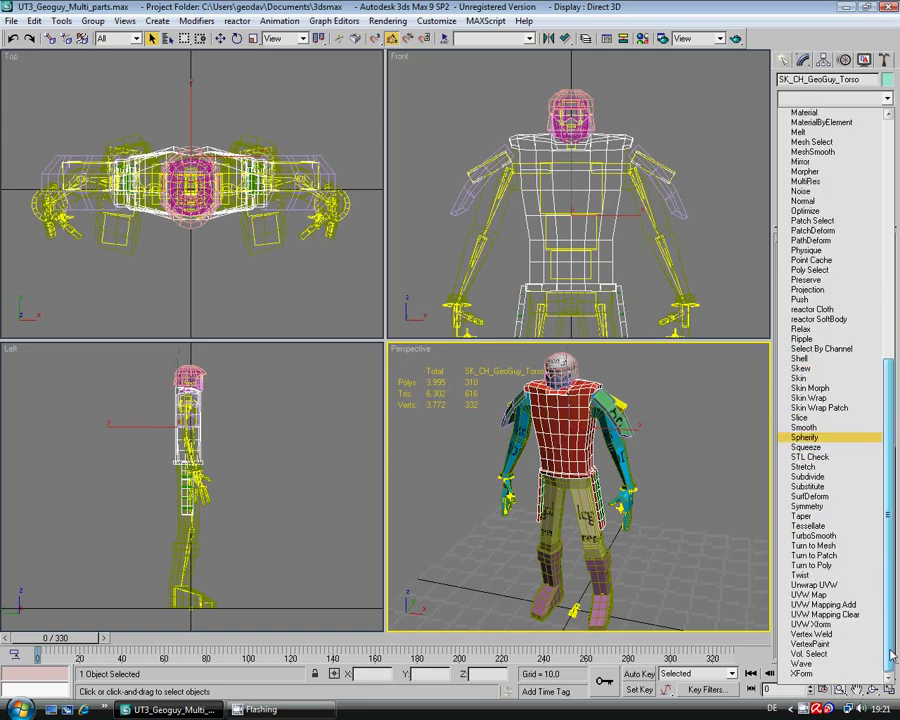
{"action": "left_click", "coordinate": [855, 586]}
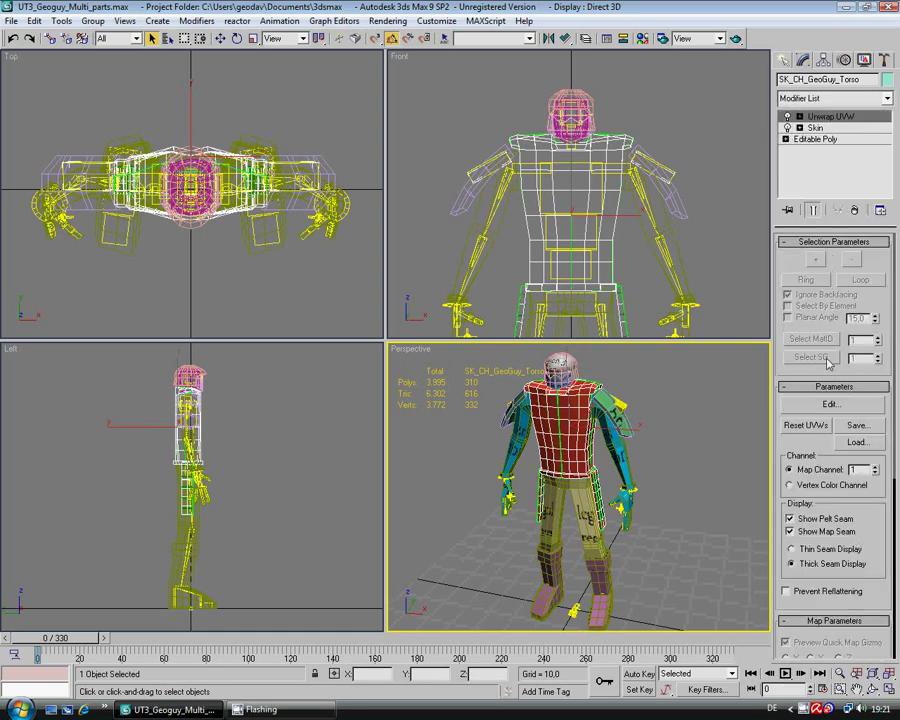
{"action": "left_click", "coordinate": [829, 405]}
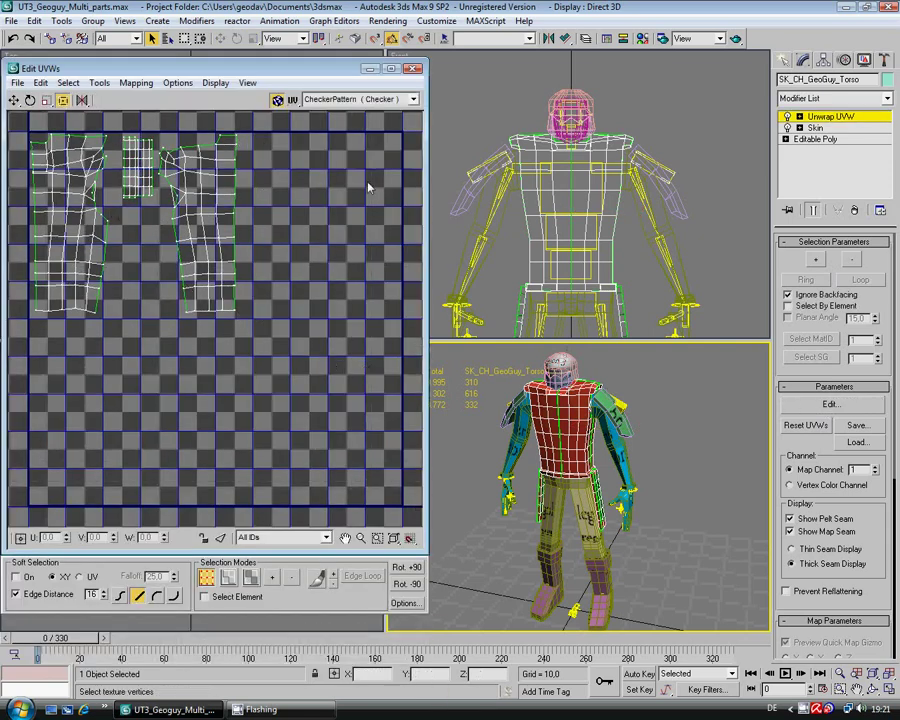
Show Map #87 (body_uvw.jpg) behind the torso UVs, then orbit the Perspective view to inspect.
{"action": "left_click", "coordinate": [411, 99]}
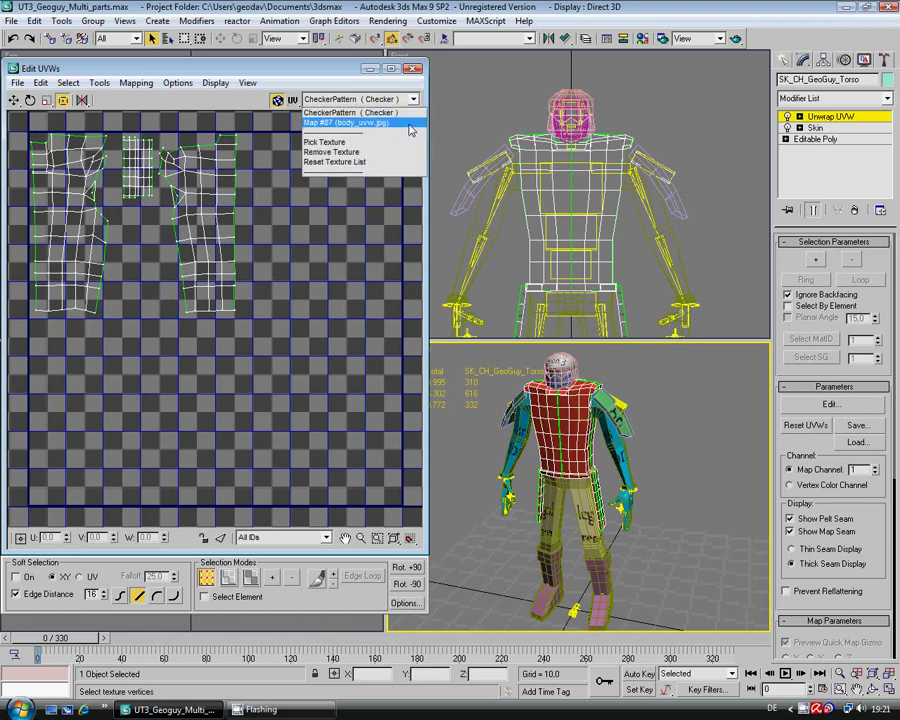
{"action": "left_click", "coordinate": [410, 122]}
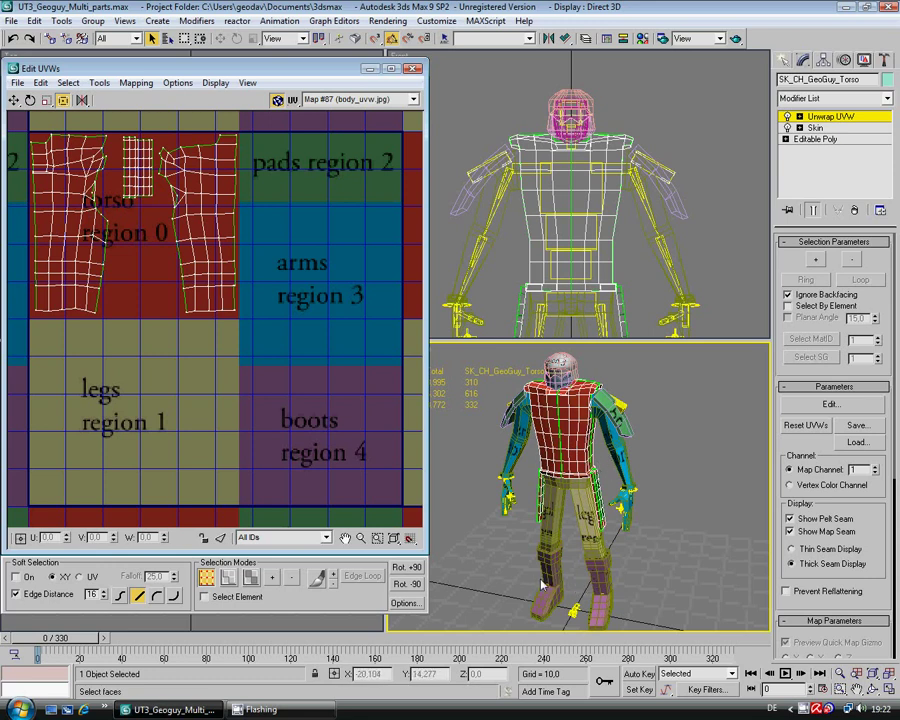
{"action": "left_click", "coordinate": [872, 689]}
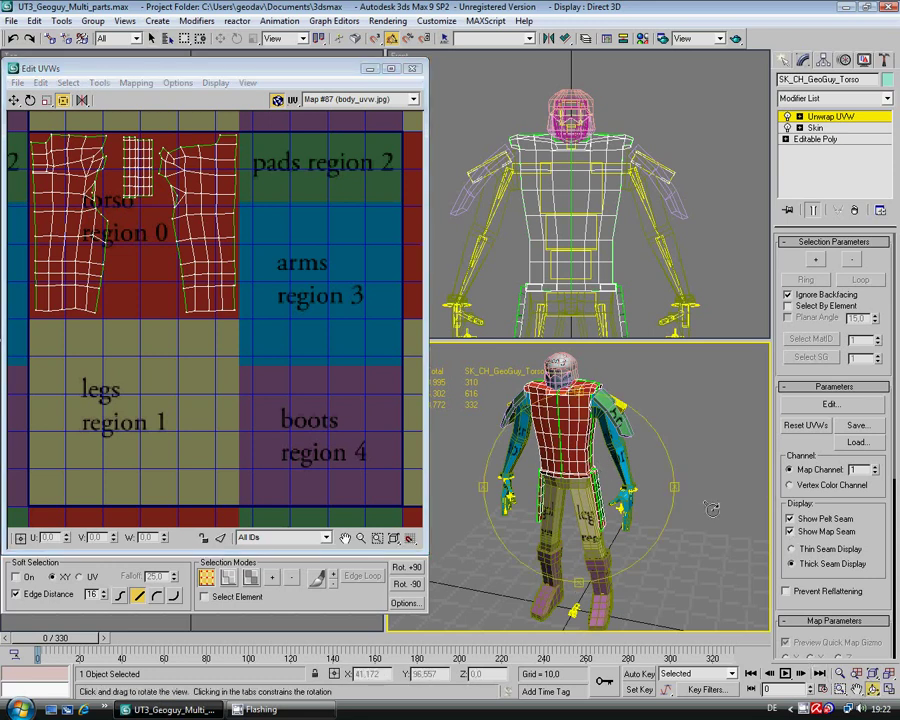
{"action": "left_click_drag", "start_coordinate": [605, 452], "coordinate": [585, 491]}
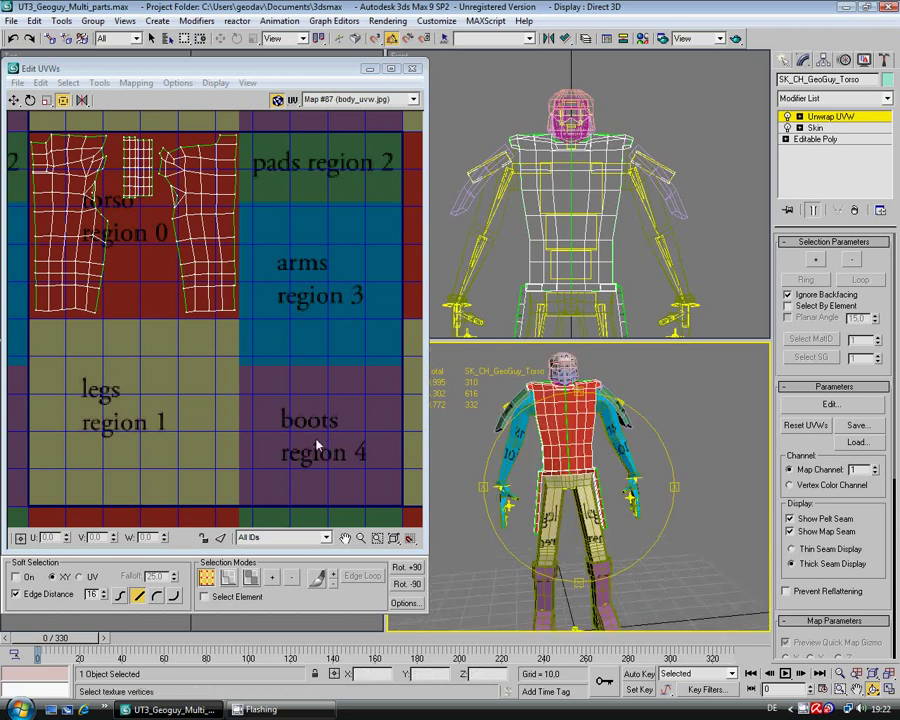
{"action": "mouse_move", "coordinate": [585, 482]}
{"action": "left_mouse_down"}
{"action": "mouse_move", "coordinate": [572, 487]}
{"action": "mouse_move", "coordinate": [699, 476]}
{"action": "mouse_move", "coordinate": [598, 488]}
{"action": "left_mouse_up"}
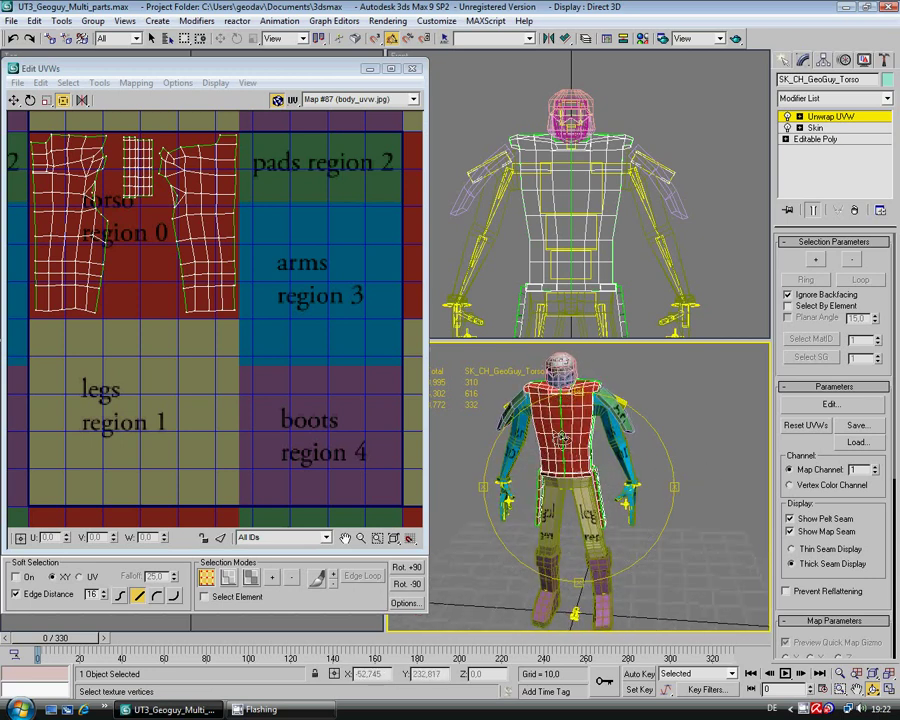
Delete the torso's Unwrap UVW, then select SK_CH_GeoGuy_Head by name and add Unwrap UVW to it.
{"action": "left_click", "coordinate": [412, 70]}
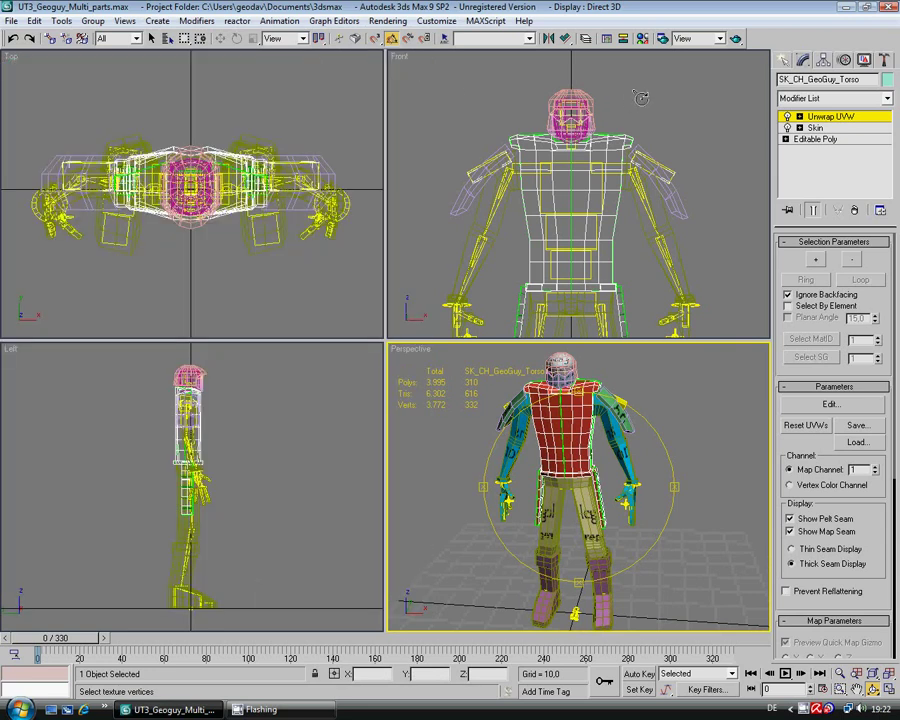
{"action": "left_click", "coordinate": [854, 210]}
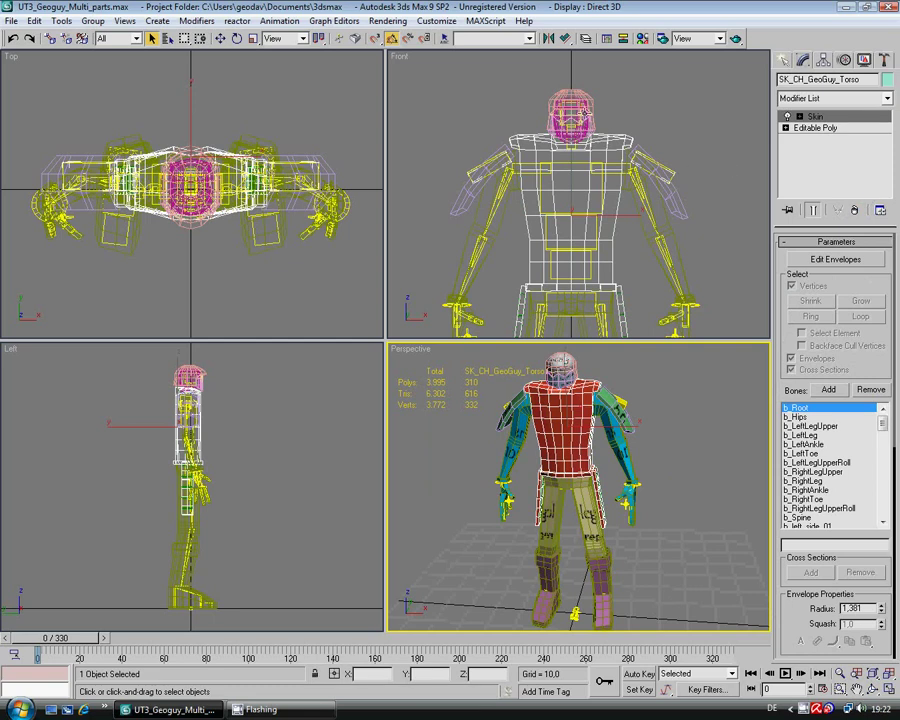
{"action": "key", "text": "h"}
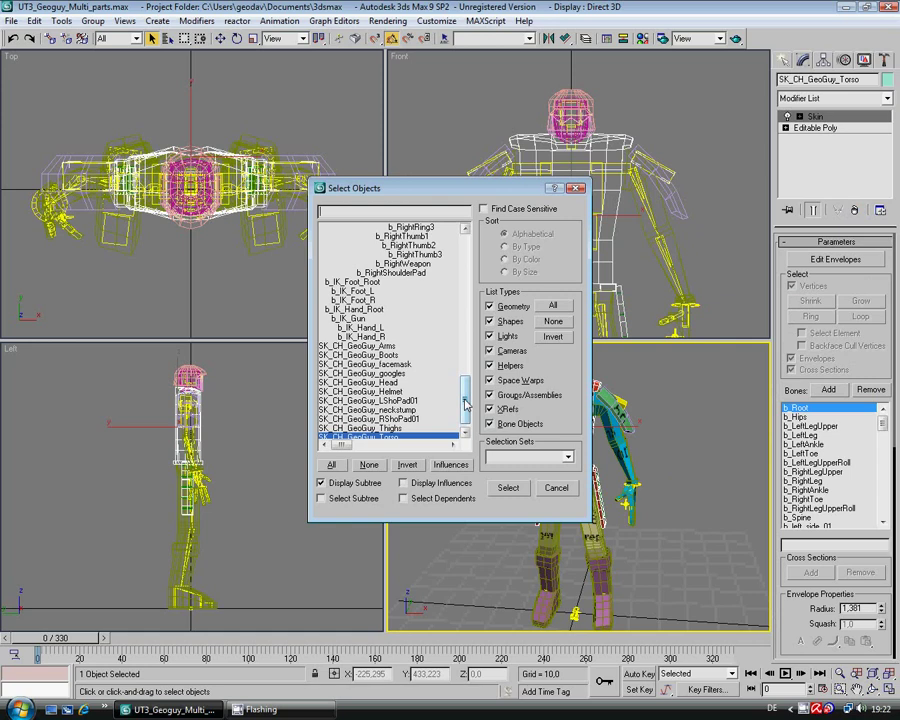
{"action": "scroll", "coordinate": [461, 407], "scroll_direction": "down", "scroll_amount": 1}
{"action": "left_click", "coordinate": [386, 373]}
{"action": "double_click", "coordinate": [386, 373]}
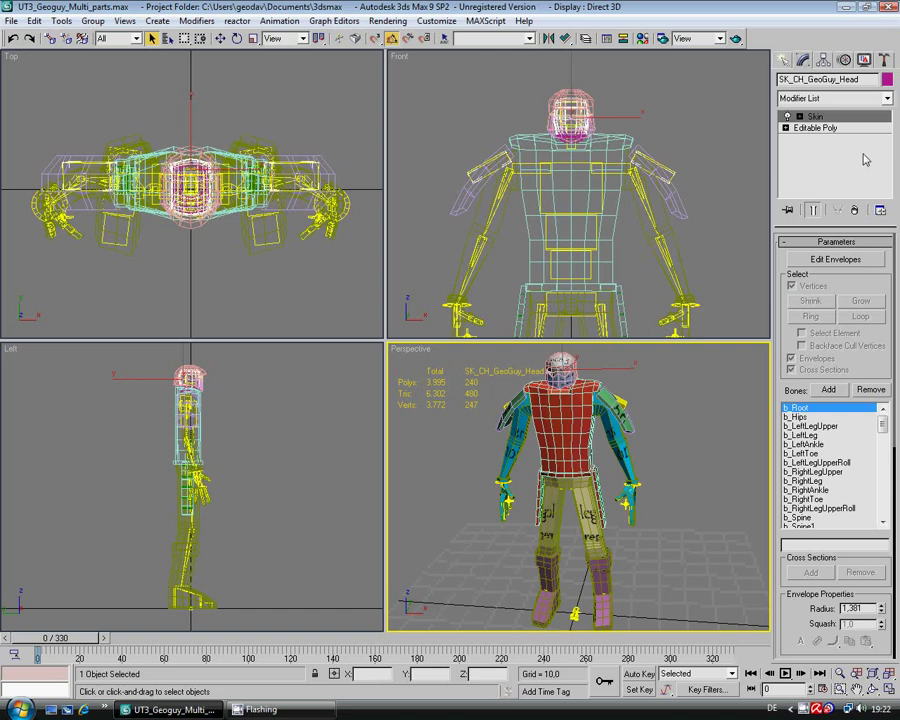
{"action": "left_click", "coordinate": [835, 98]}
{"action": "scroll", "coordinate": [860, 400], "scroll_direction": "down", "scroll_amount": 15}
{"action": "left_click", "coordinate": [830, 584]}
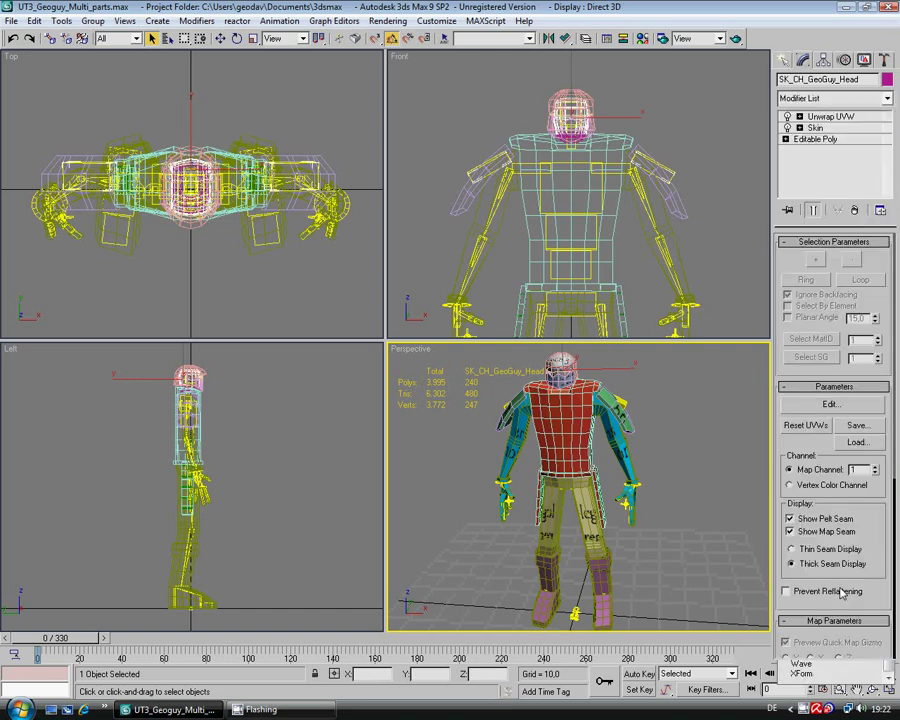
Open Edit UVWs for the head and display Map #88 (head_uvw.jpg) behind its UVs.
{"action": "left_click", "coordinate": [830, 404]}
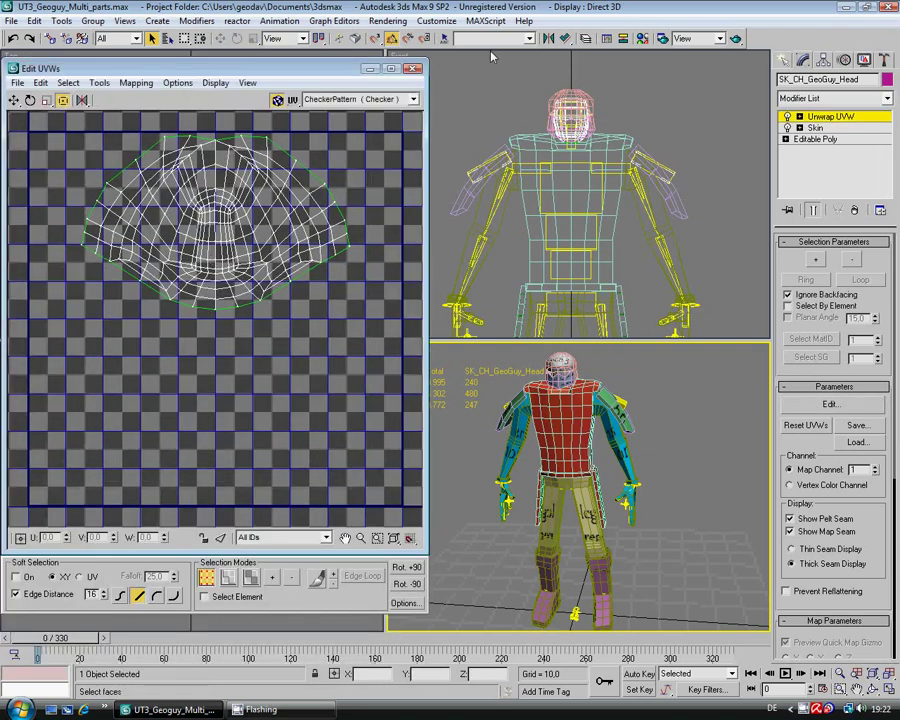
{"action": "left_click", "coordinate": [360, 99]}
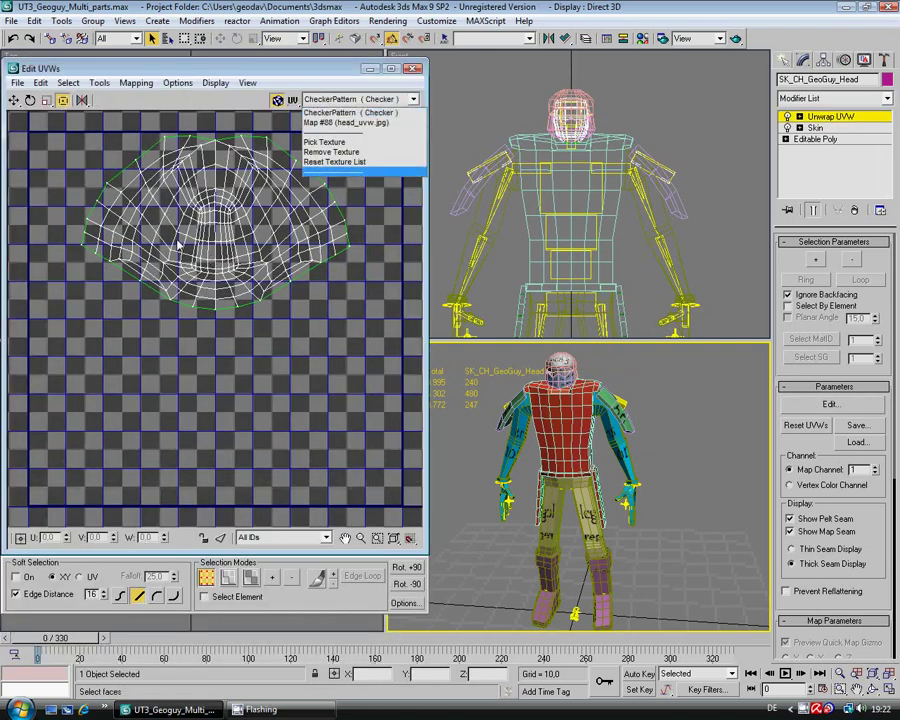
{"action": "left_click", "coordinate": [358, 123]}
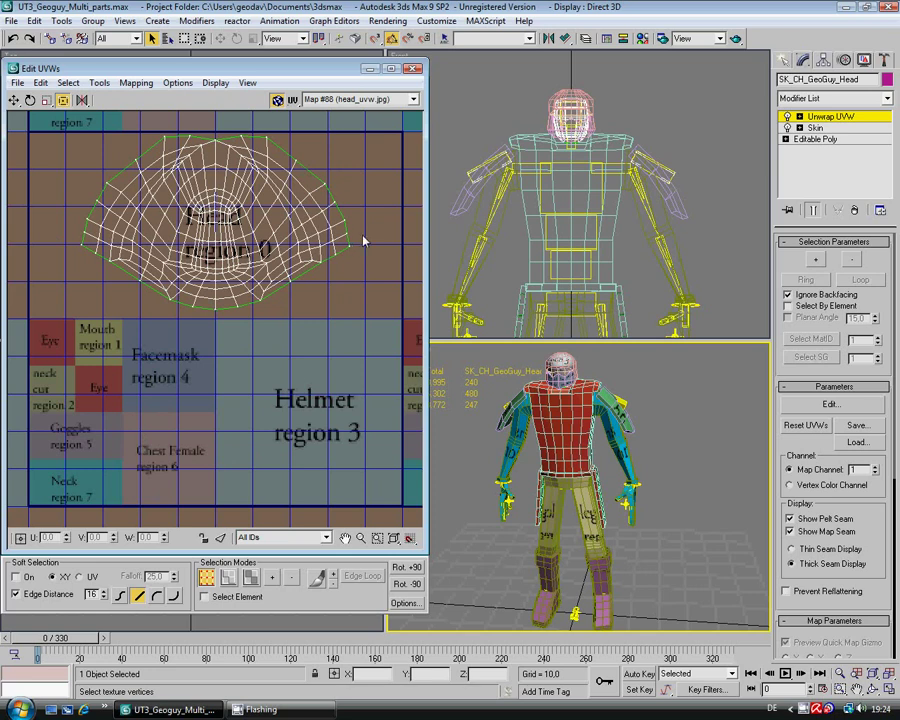
Close Edit UVWs, save the scene, delete the head's Unwrap UVW and select the torso.
{"action": "left_click", "coordinate": [413, 70]}
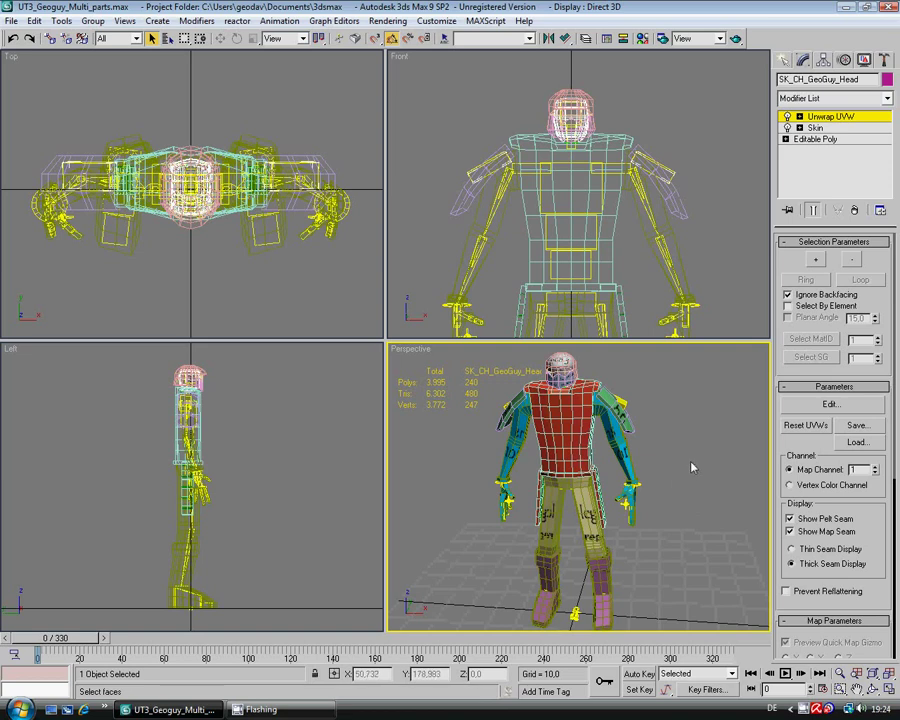
{"action": "key", "text": "ctrl+s"}
{"action": "left_click", "coordinate": [854, 210]}
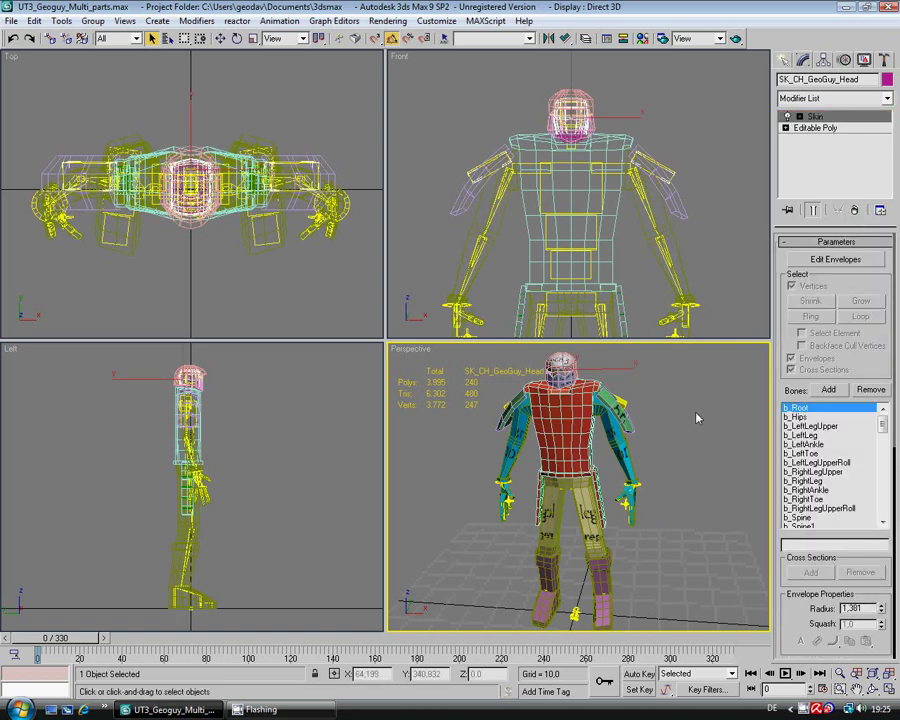
{"action": "left_click", "coordinate": [575, 445]}
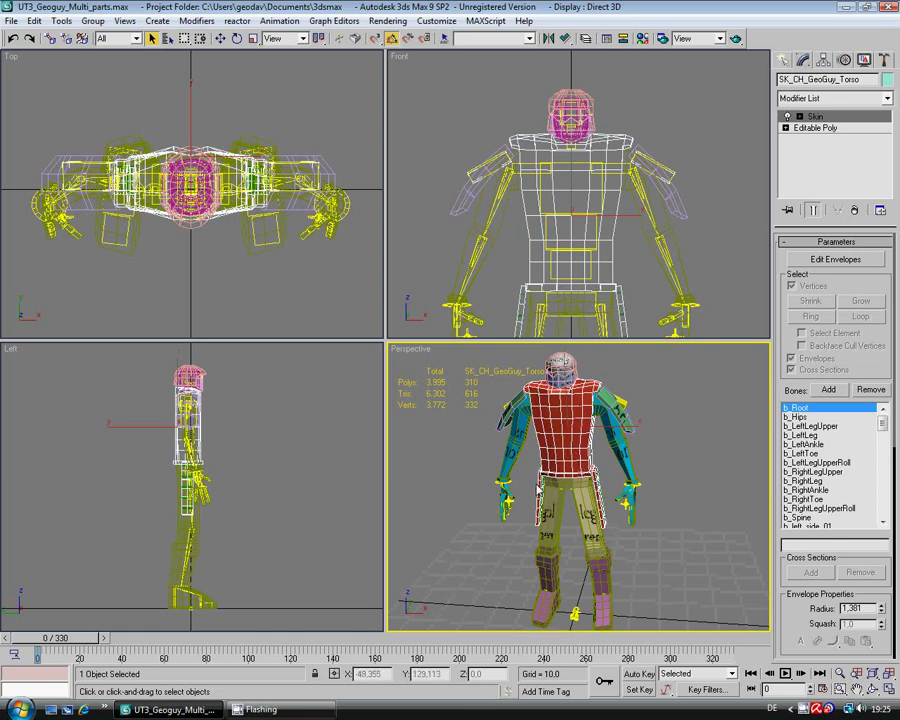
{"action": "left_click", "coordinate": [871, 690]}
{"action": "left_click_drag", "start_coordinate": [610, 505], "coordinate": [572, 510]}
{"action": "scroll", "coordinate": [571, 510], "scroll_direction": "up", "scroll_amount": 6}
{"action": "right_click", "coordinate": [650, 473]}
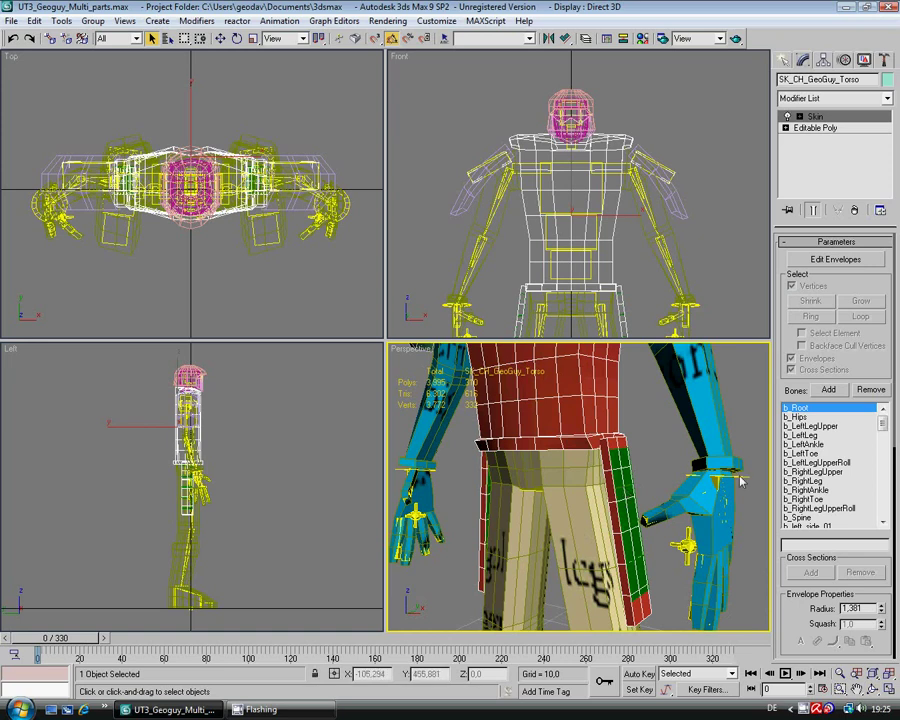
{"action": "left_click", "coordinate": [623, 487]}
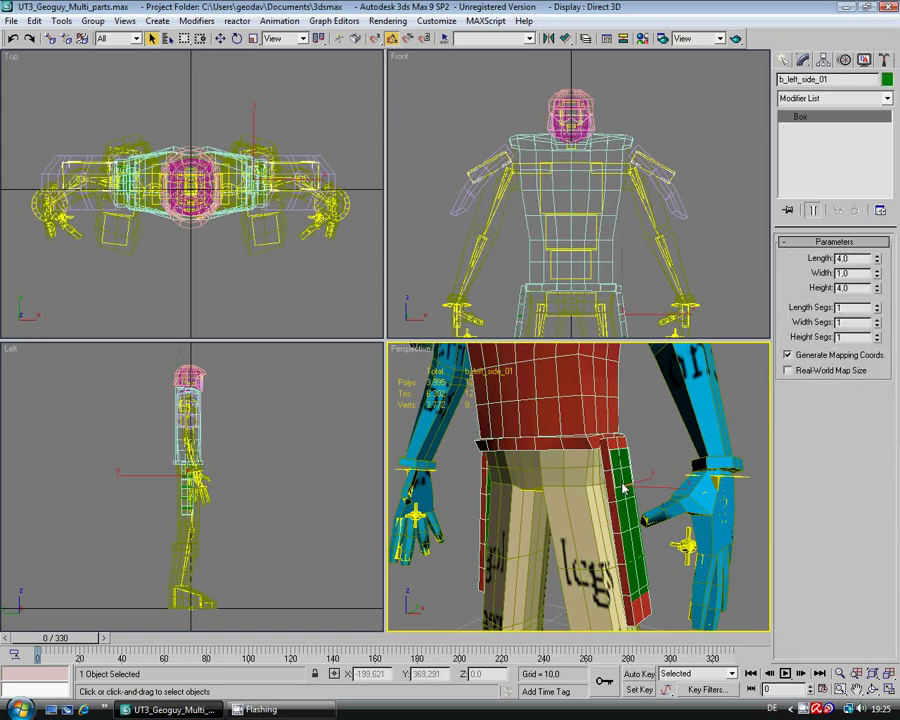
{"action": "left_click", "coordinate": [628, 514]}
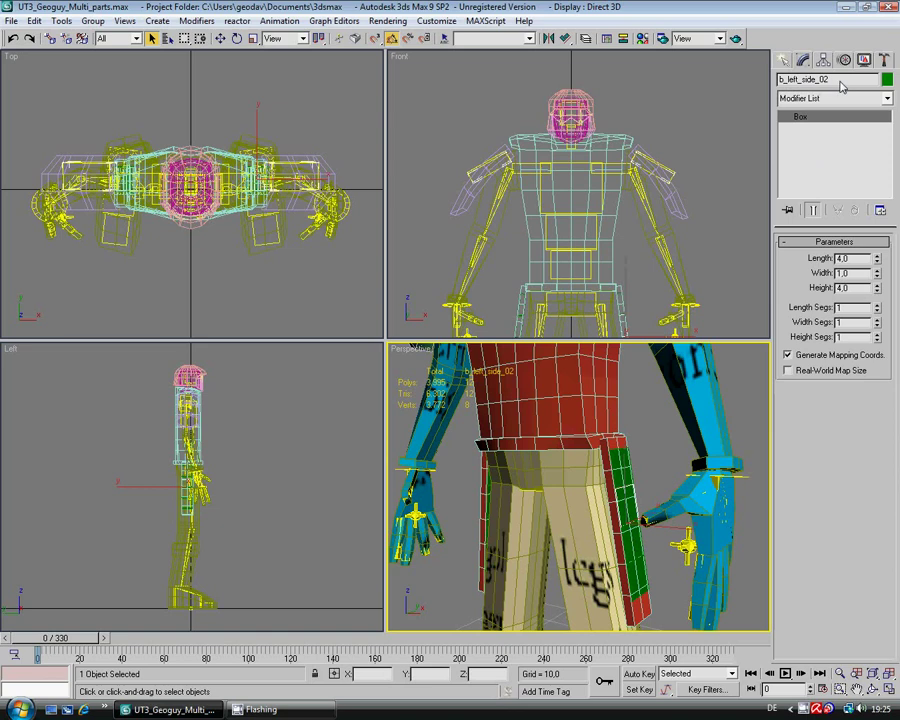
{"action": "left_click", "coordinate": [618, 481]}
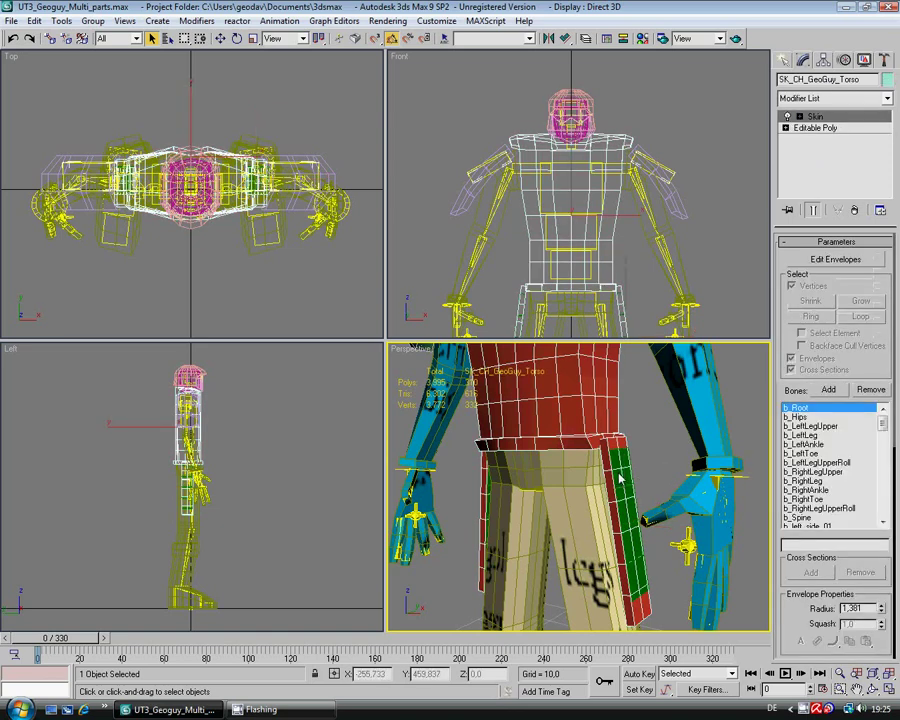
{"action": "left_click", "coordinate": [625, 478]}
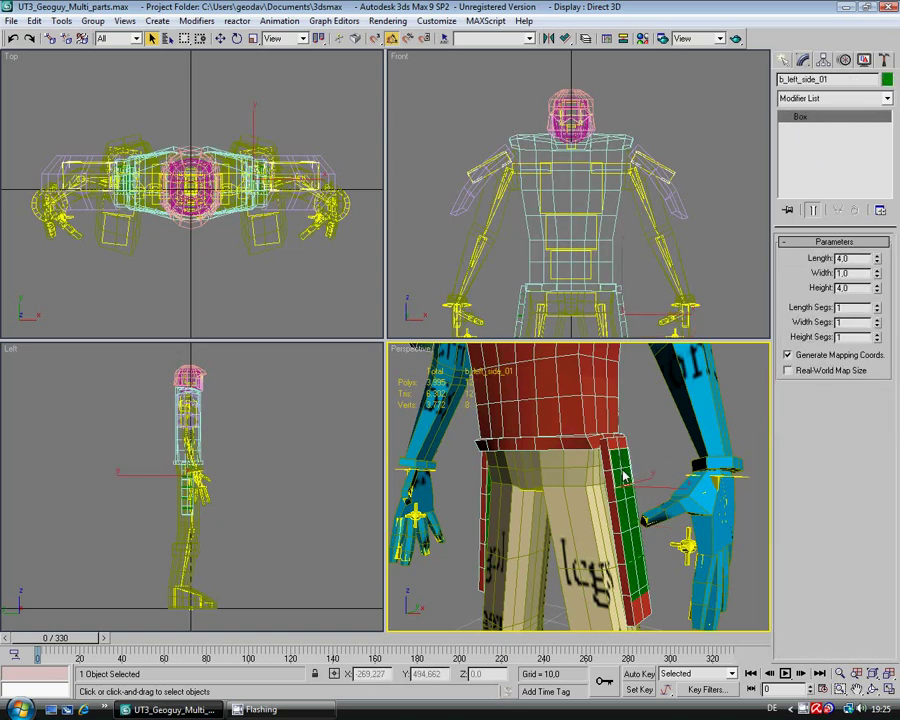
{"action": "left_click", "coordinate": [630, 538]}
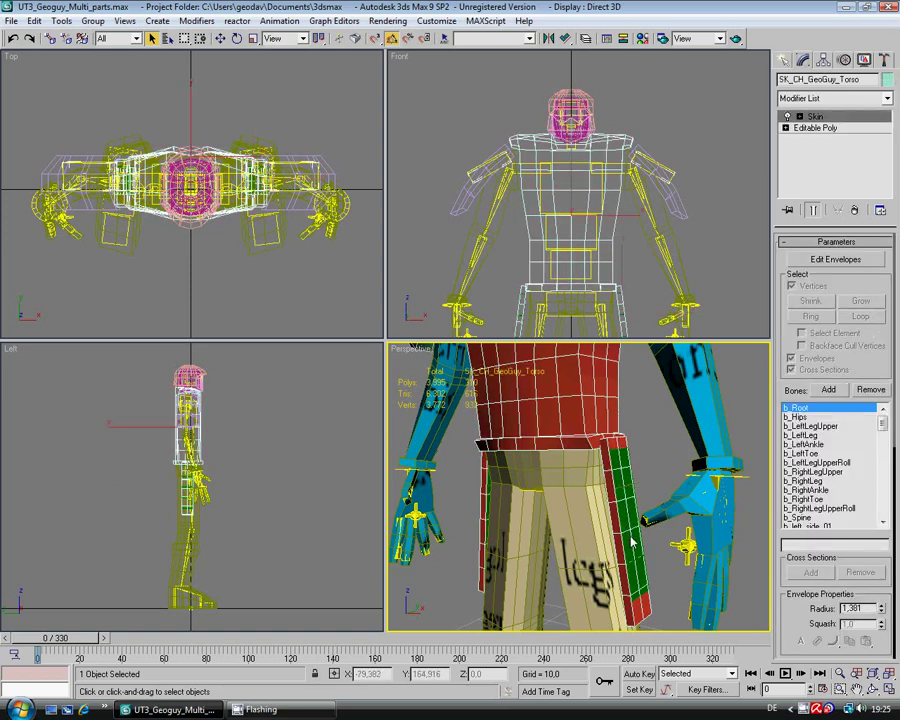
{"action": "left_click", "coordinate": [632, 540]}
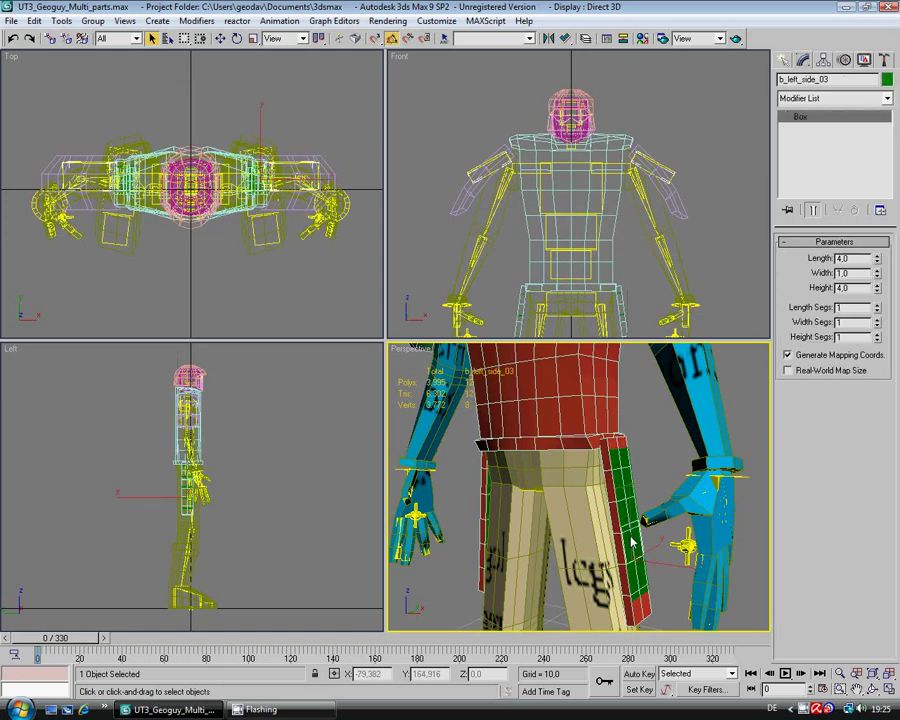
{"action": "left_click", "coordinate": [635, 580]}
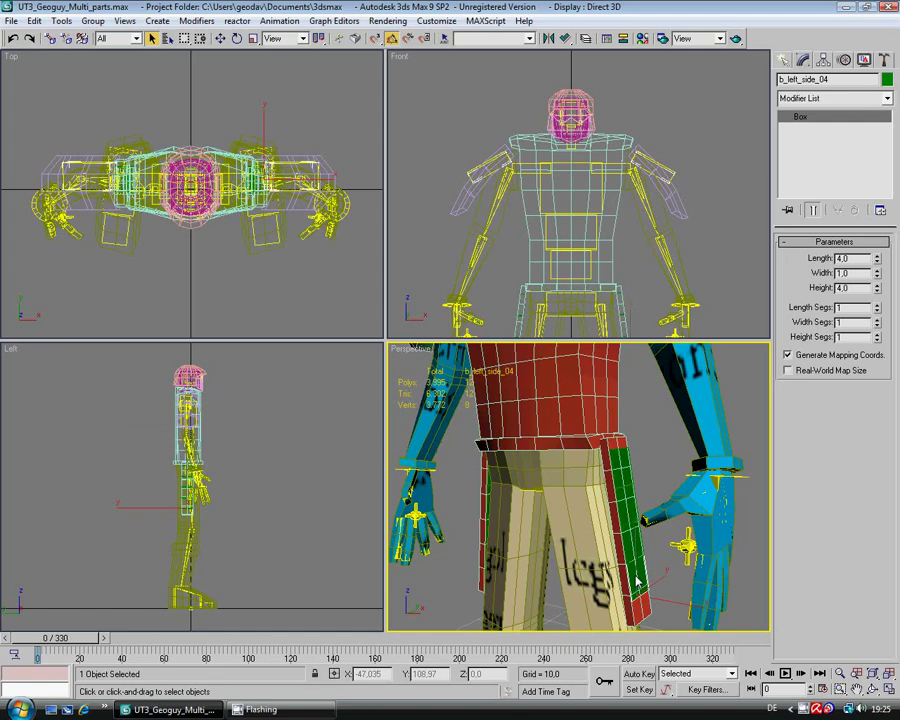
{"action": "middle_click_drag", "start_coordinate": [674, 600], "coordinate": [510, 508], "text": "alt"}
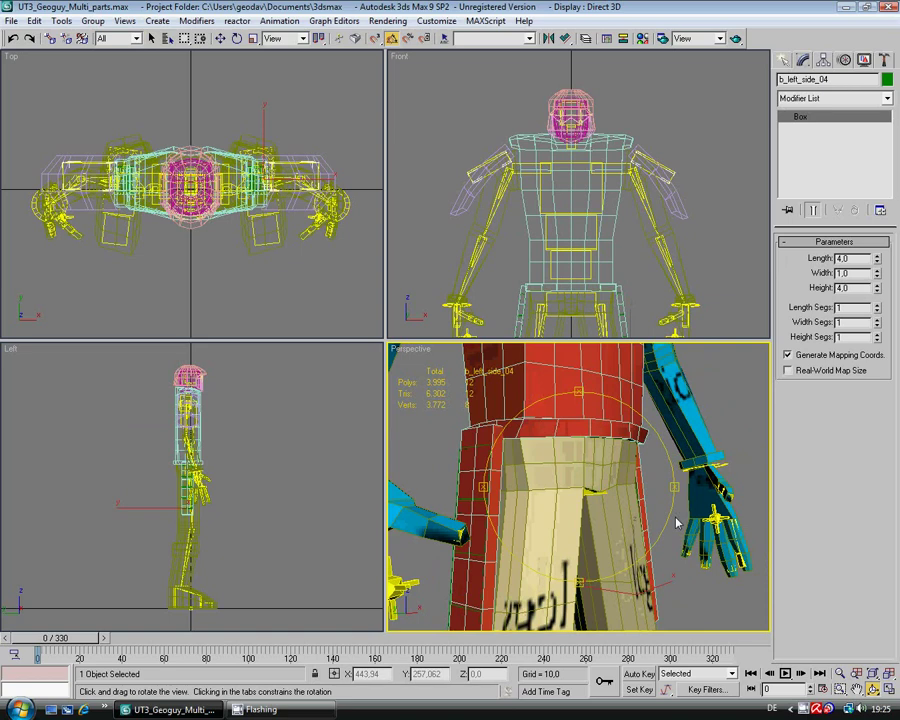
{"action": "left_click", "coordinate": [466, 485]}
{"action": "left_click", "coordinate": [466, 486]}
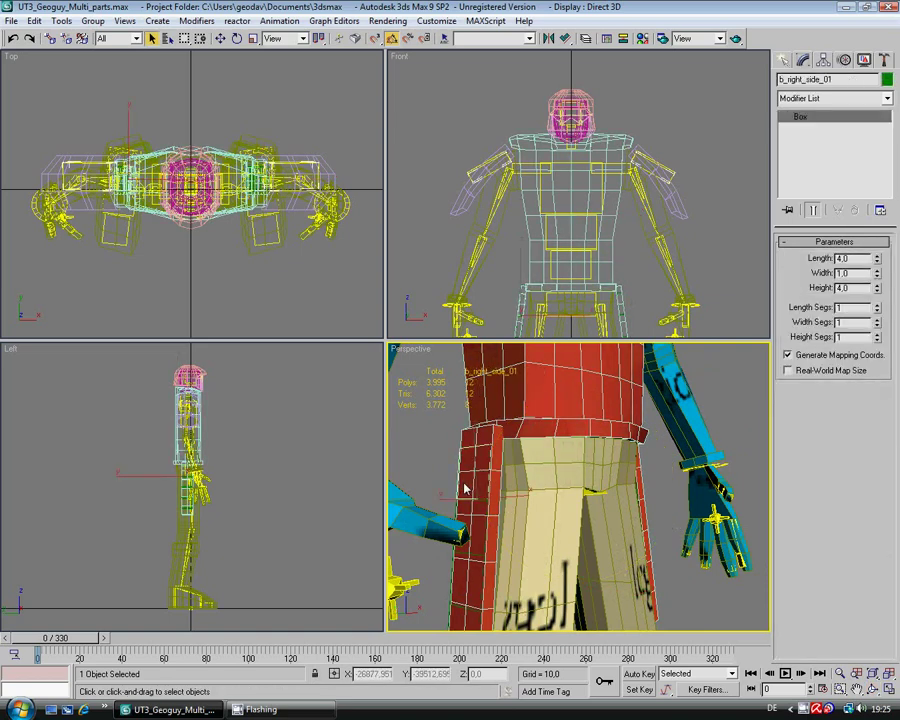
{"action": "left_click", "coordinate": [468, 523]}
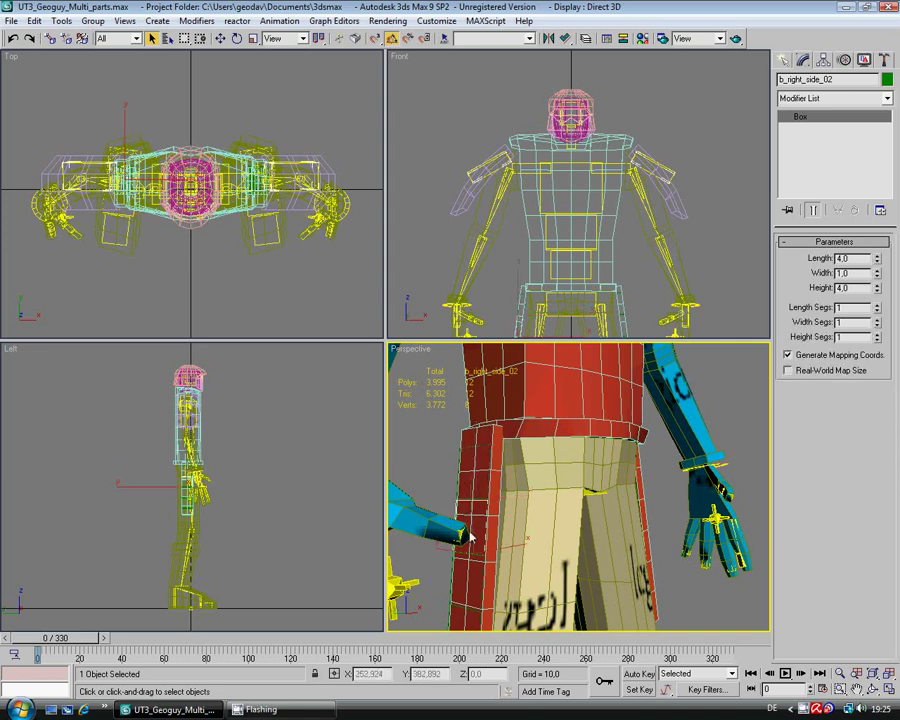
{"action": "left_click", "coordinate": [470, 587]}
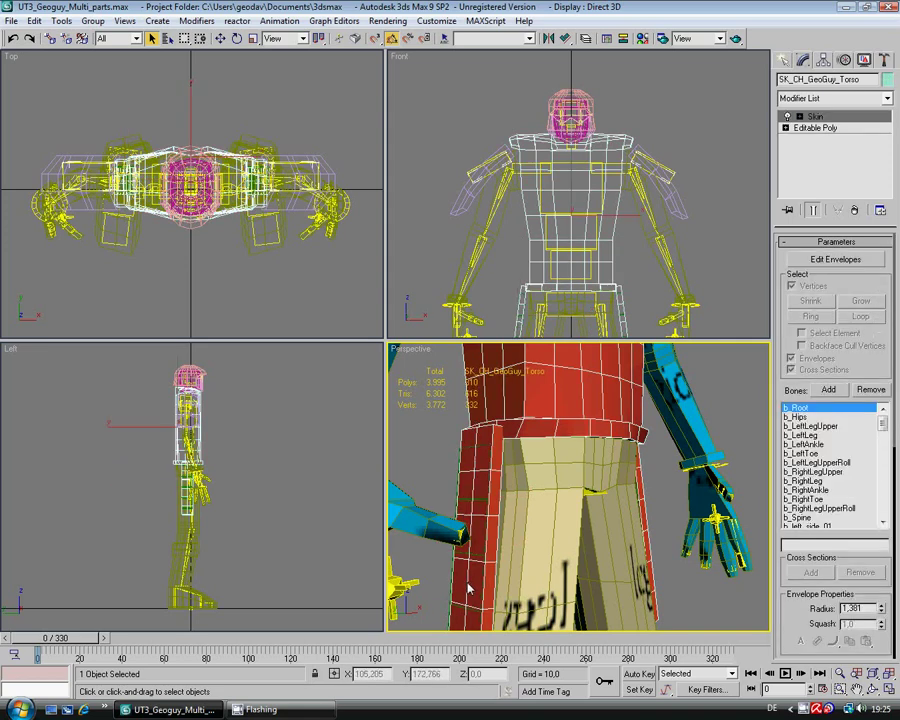
{"action": "left_click", "coordinate": [470, 588]}
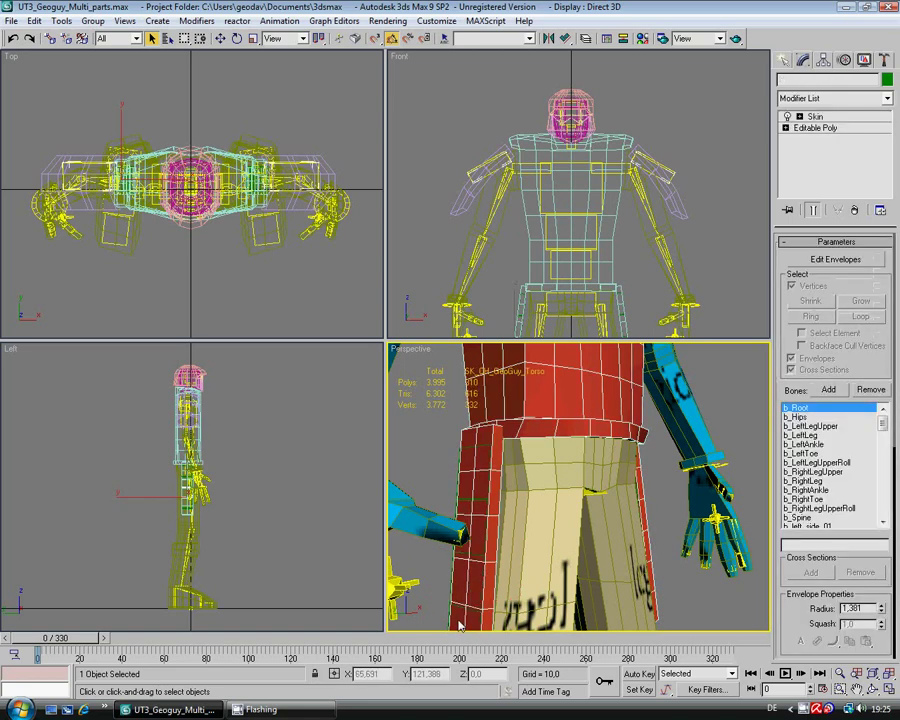
{"action": "left_click", "coordinate": [461, 624]}
{"action": "left_click", "coordinate": [461, 625]}
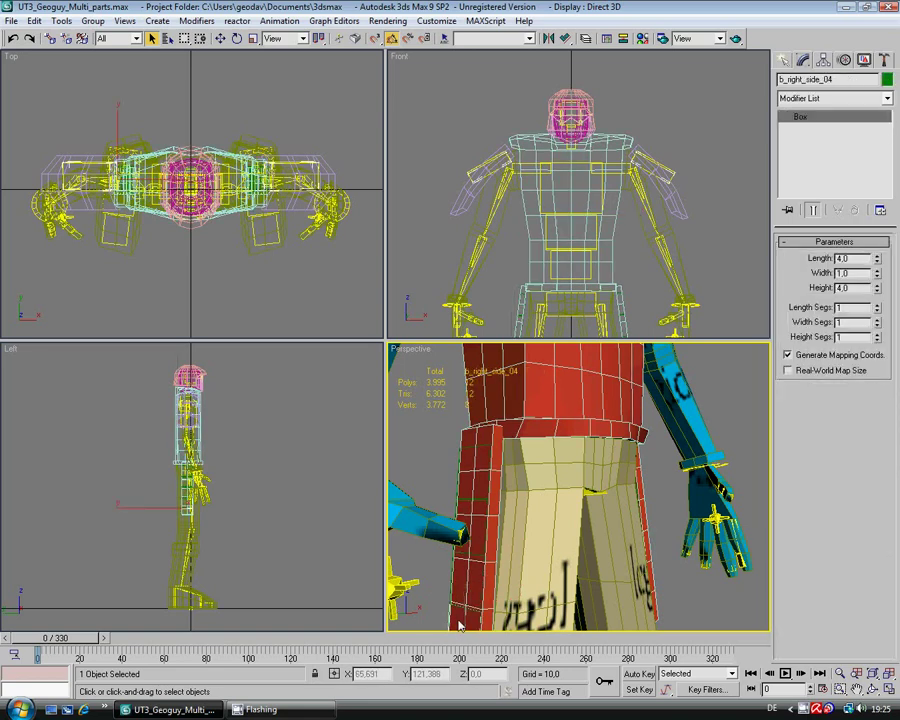
{"action": "left_click", "coordinate": [436, 624], "text": "ctrl"}
{"action": "left_click", "coordinate": [434, 616]}
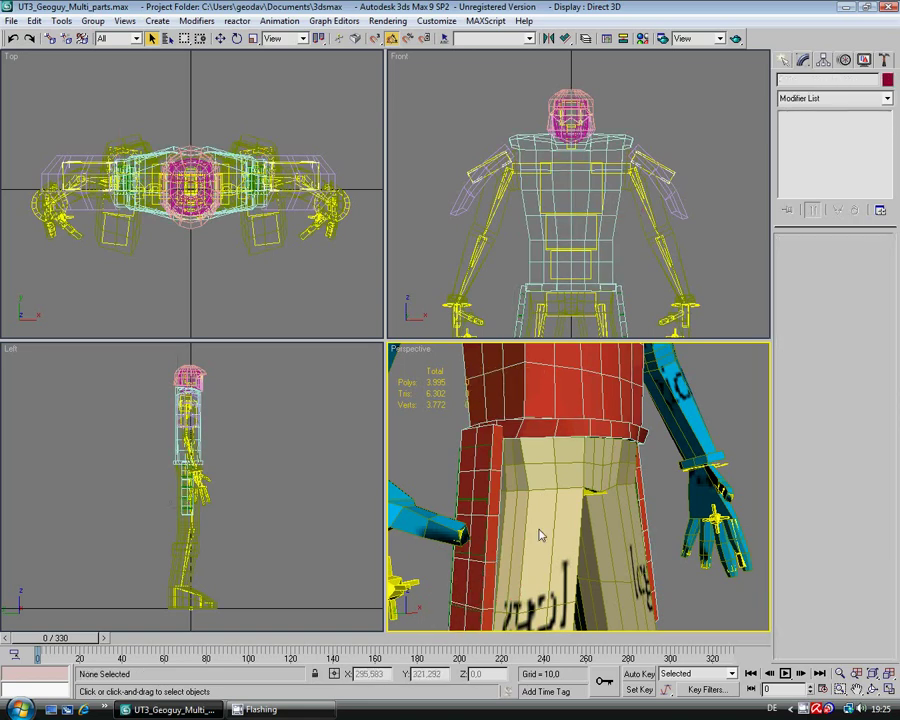
Select the torso, Zoom Extents and orbit the Perspective view toward the character's back.
{"action": "left_click", "coordinate": [595, 356]}
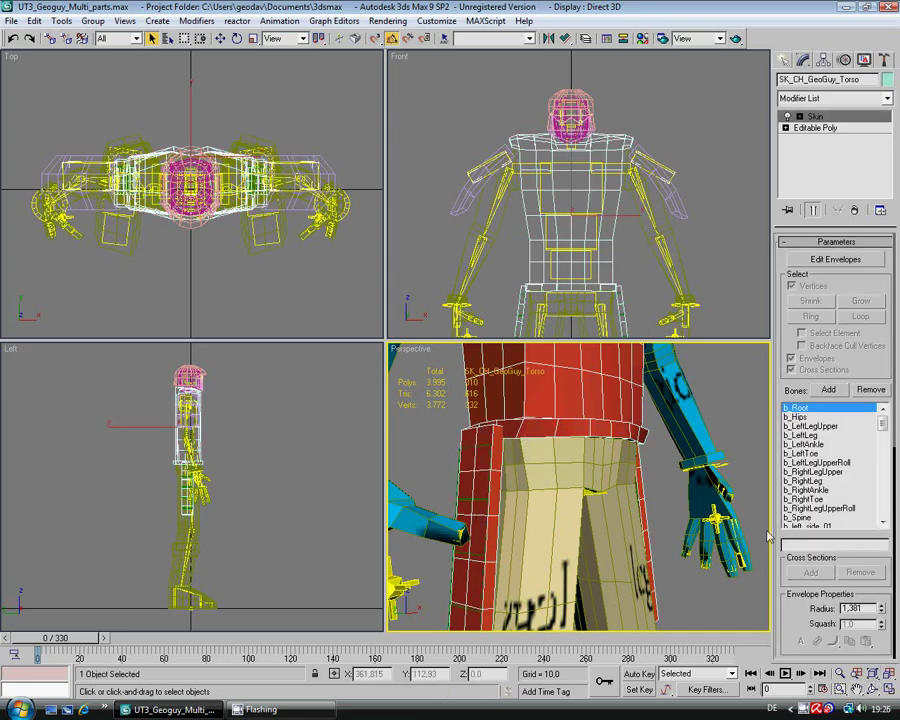
{"action": "key", "text": "ctrl+p"}
{"action": "key", "text": "Escape"}
{"action": "key", "text": "z"}
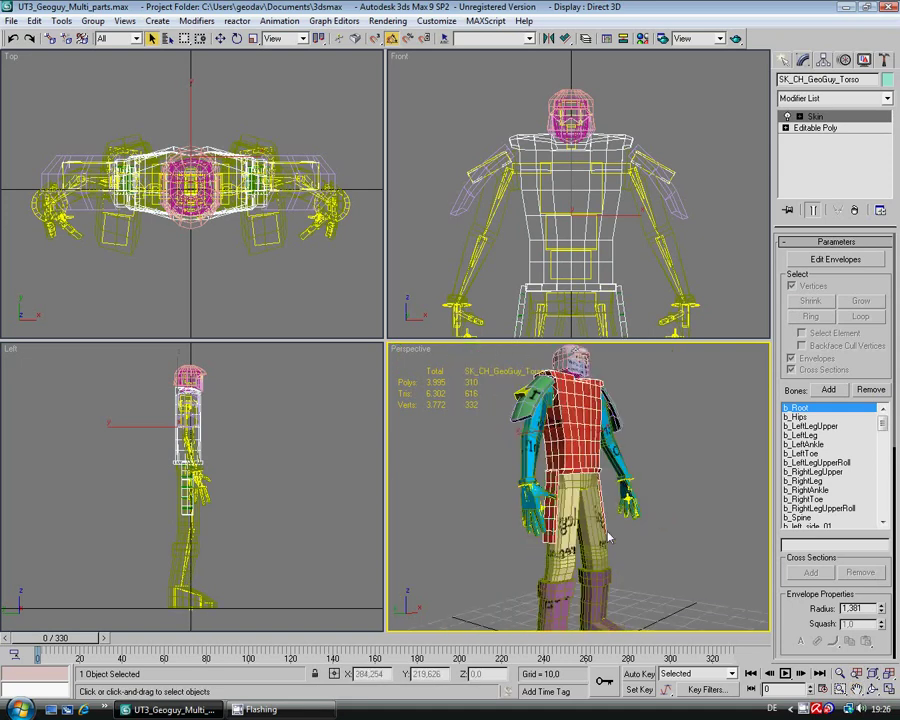
{"action": "key", "text": "ctrl+r"}
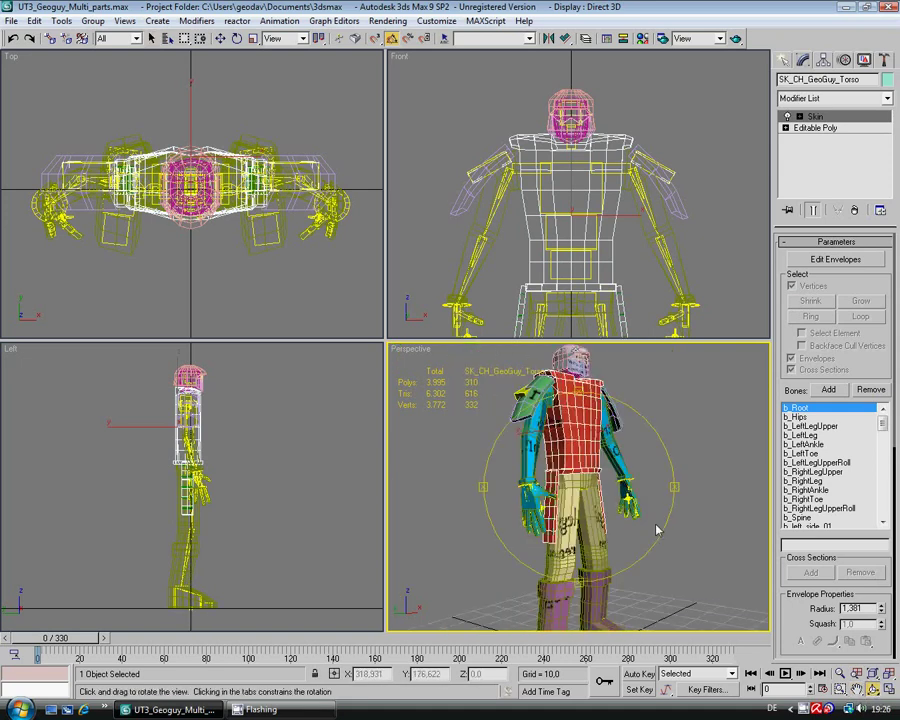
{"action": "left_click_drag", "start_coordinate": [445, 366], "coordinate": [591, 503]}
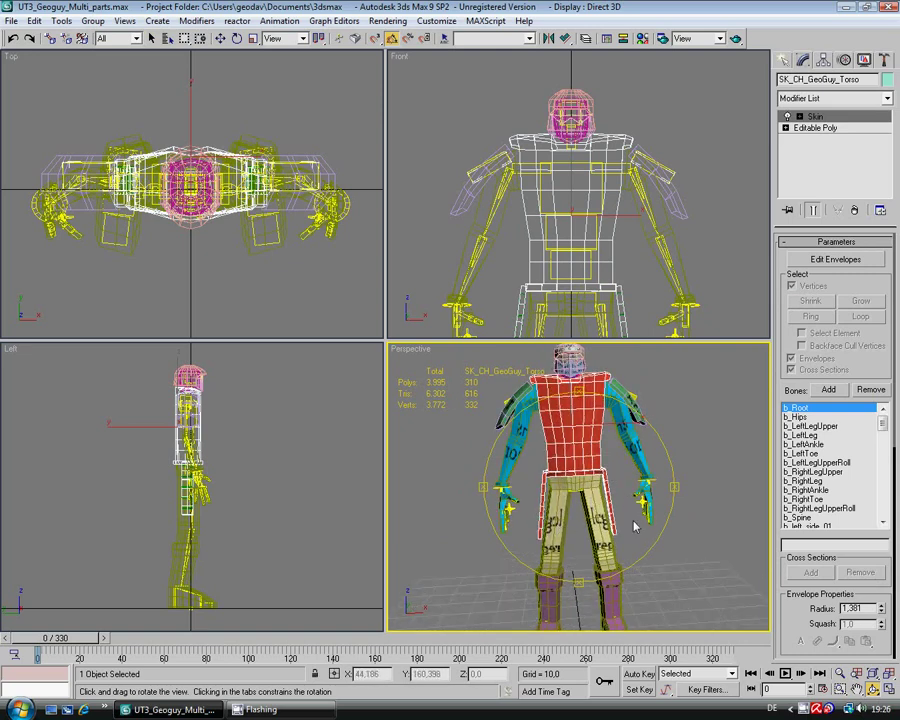
{"action": "mouse_move", "coordinate": [635, 523]}
{"action": "left_mouse_down"}
{"action": "mouse_move", "coordinate": [625, 533]}
{"action": "mouse_move", "coordinate": [602, 530]}
{"action": "mouse_move", "coordinate": [618, 525]}
{"action": "mouse_move", "coordinate": [625, 527]}
{"action": "mouse_move", "coordinate": [580, 530]}
{"action": "mouse_move", "coordinate": [636, 532]}
{"action": "left_mouse_up"}
{"action": "right_click", "coordinate": [685, 530]}
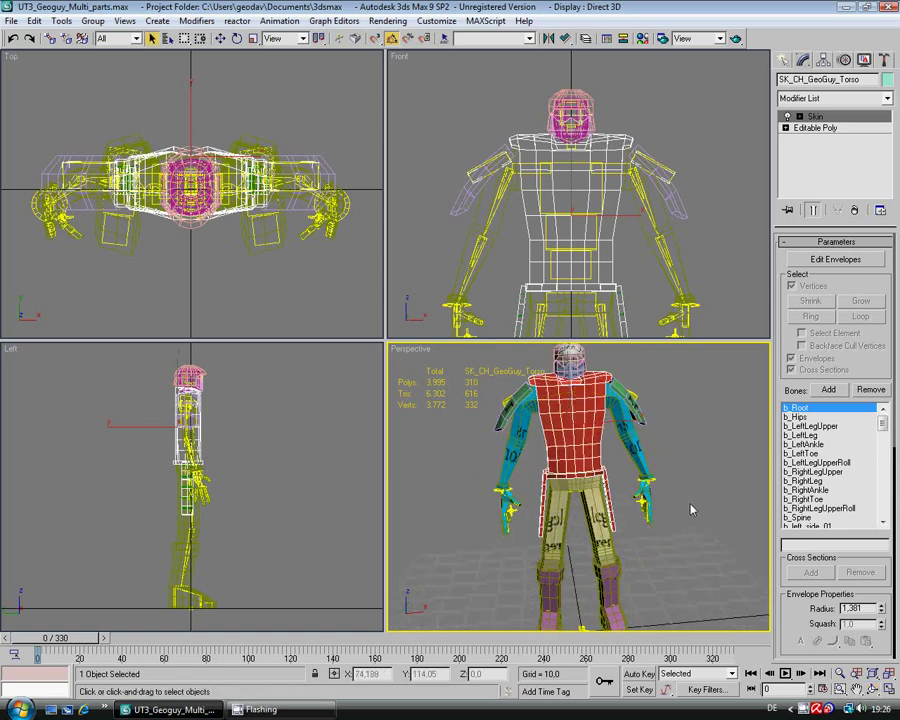
Unhide All bones and helpers, then pick Bip01 in the Select Objects list.
{"action": "right_click", "coordinate": [681, 481]}
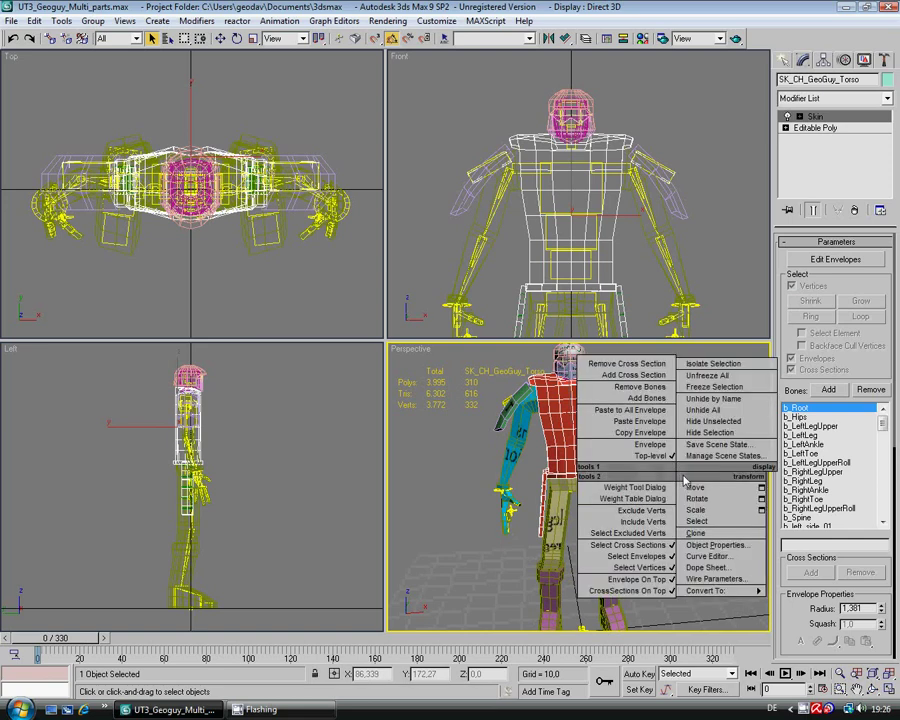
{"action": "left_click", "coordinate": [713, 415]}
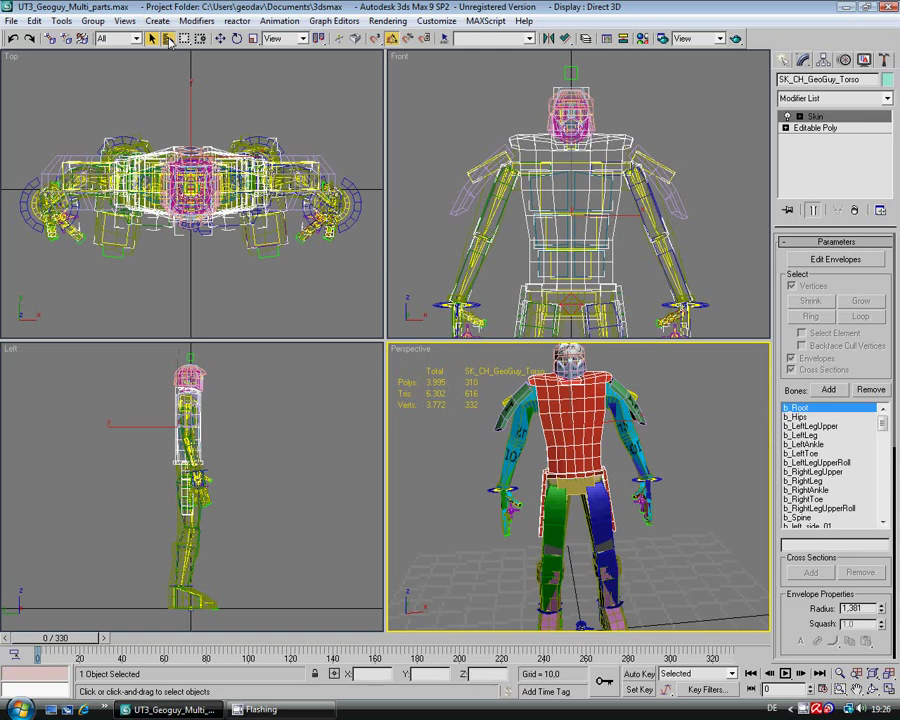
{"action": "key", "text": "h"}
{"action": "left_click_drag", "start_coordinate": [371, 191], "coordinate": [176, 80]}
{"action": "left_click_drag", "start_coordinate": [270, 299], "coordinate": [270, 134]}
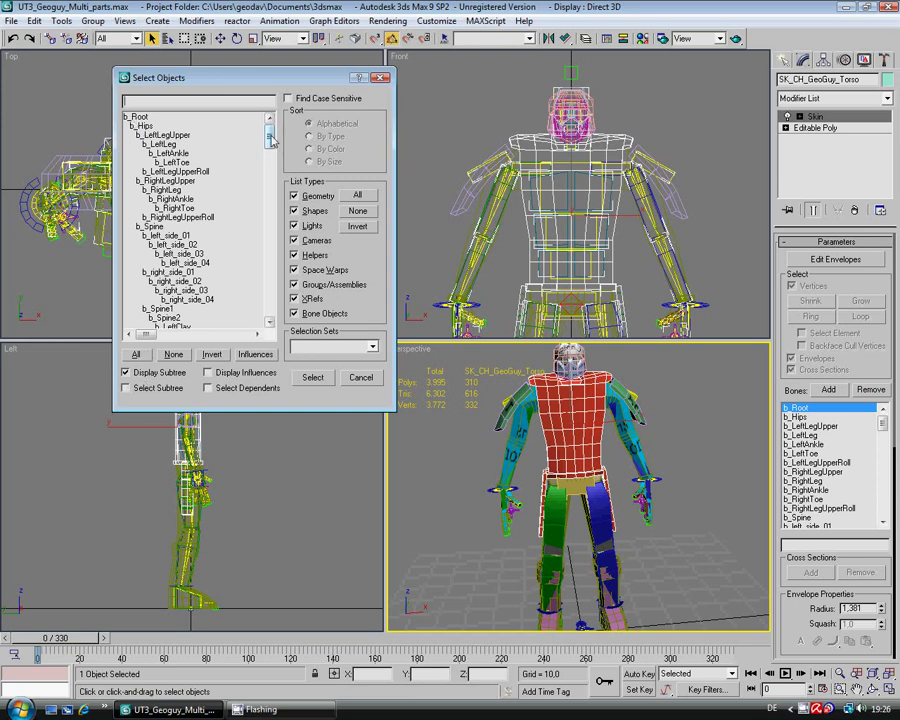
{"action": "left_click_drag", "start_coordinate": [269, 137], "coordinate": [269, 220]}
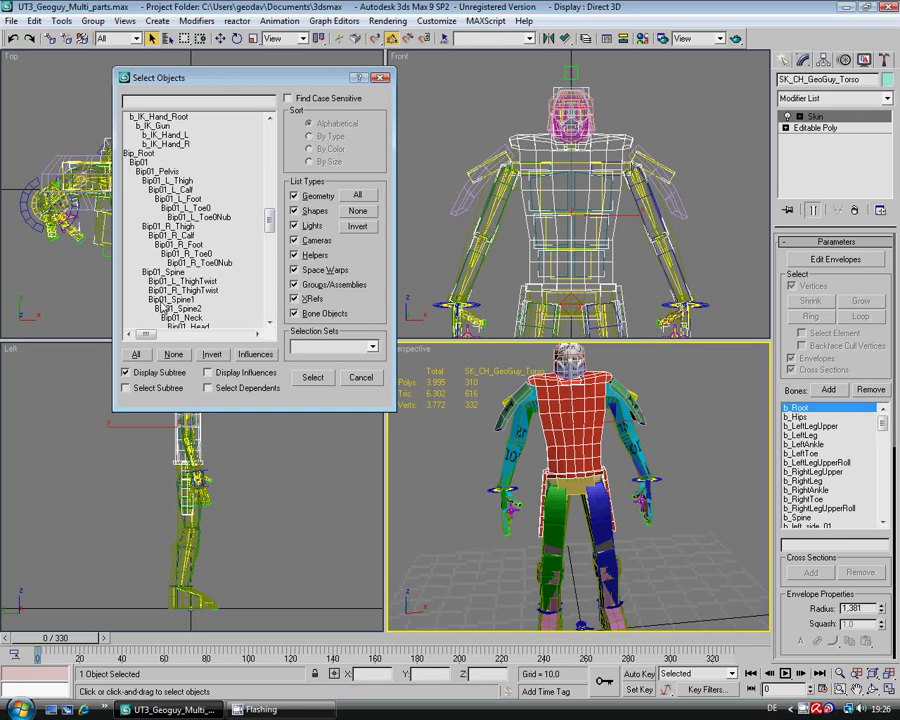
{"action": "left_click_drag", "start_coordinate": [270, 224], "coordinate": [282, 135]}
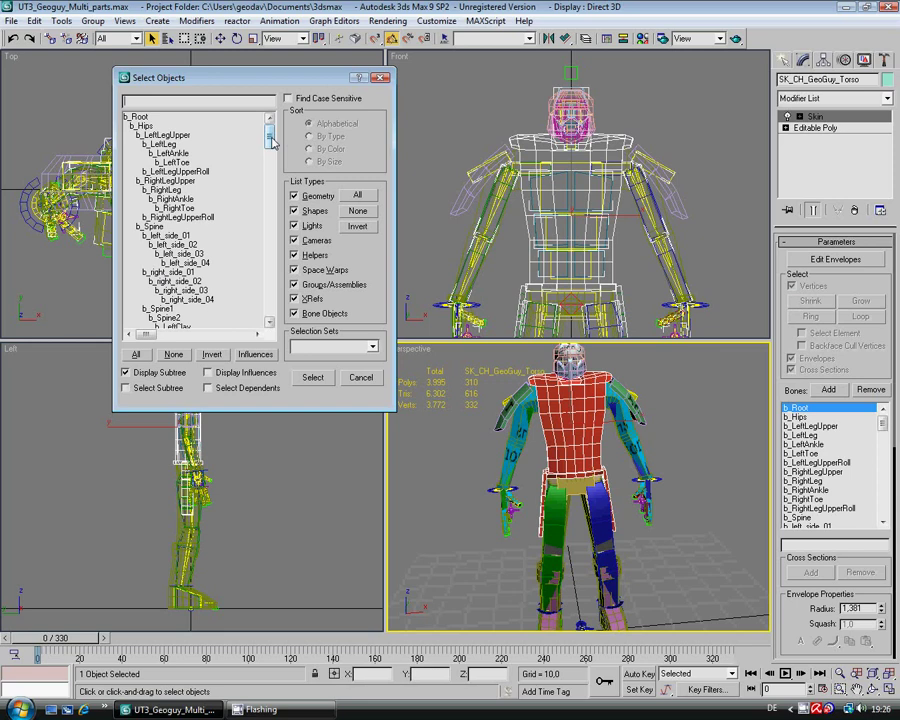
{"action": "left_click_drag", "start_coordinate": [272, 141], "coordinate": [264, 219]}
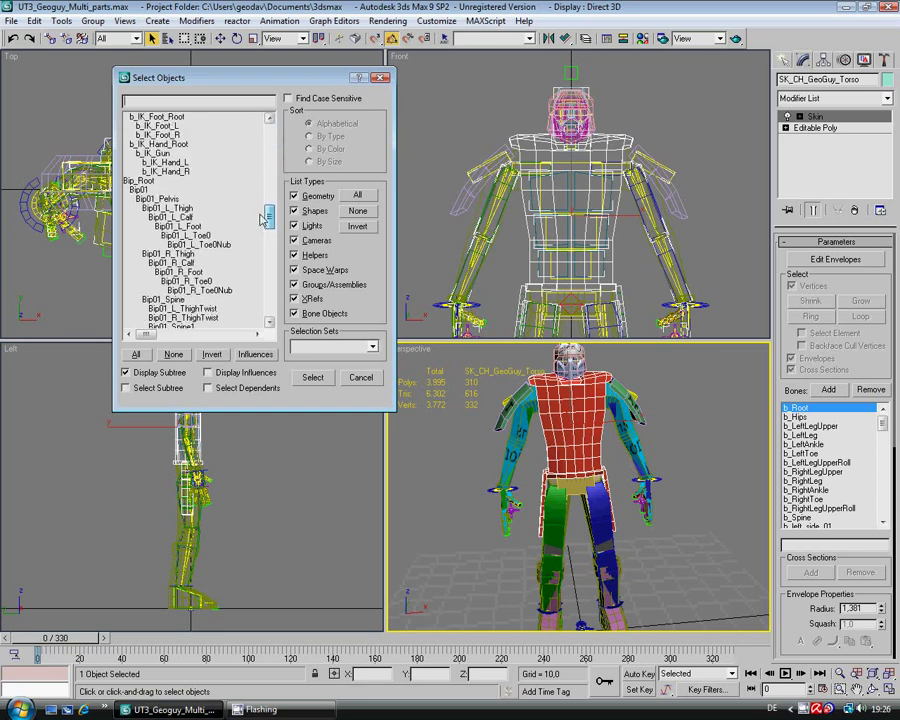
{"action": "left_click", "coordinate": [143, 189]}
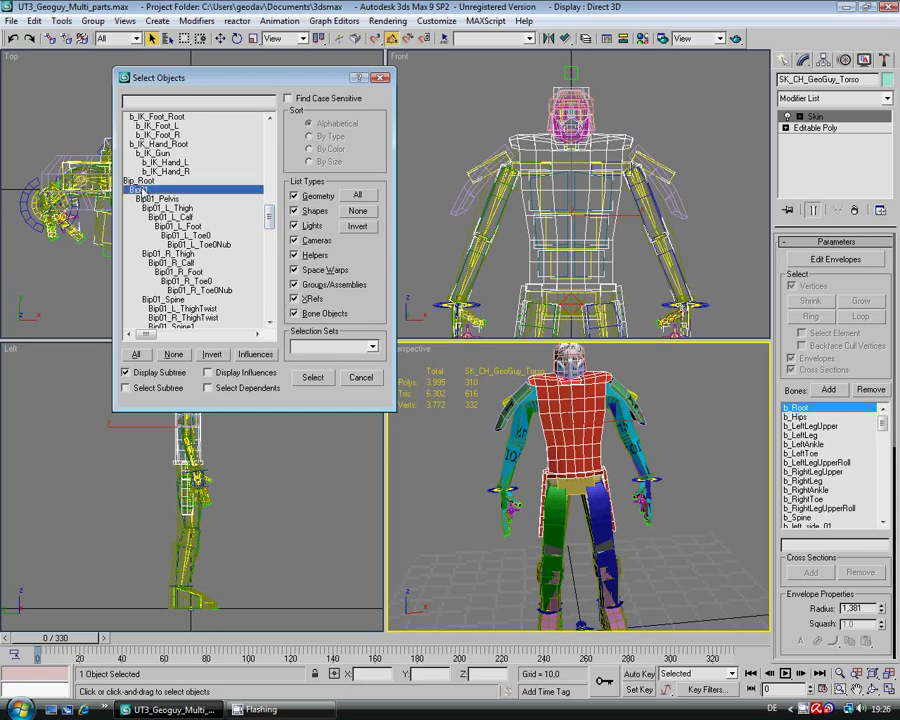
Select Bip01, show its Motion panel, and cancel the Load File dialog without loading a .bip.
{"action": "double_click", "coordinate": [140, 189]}
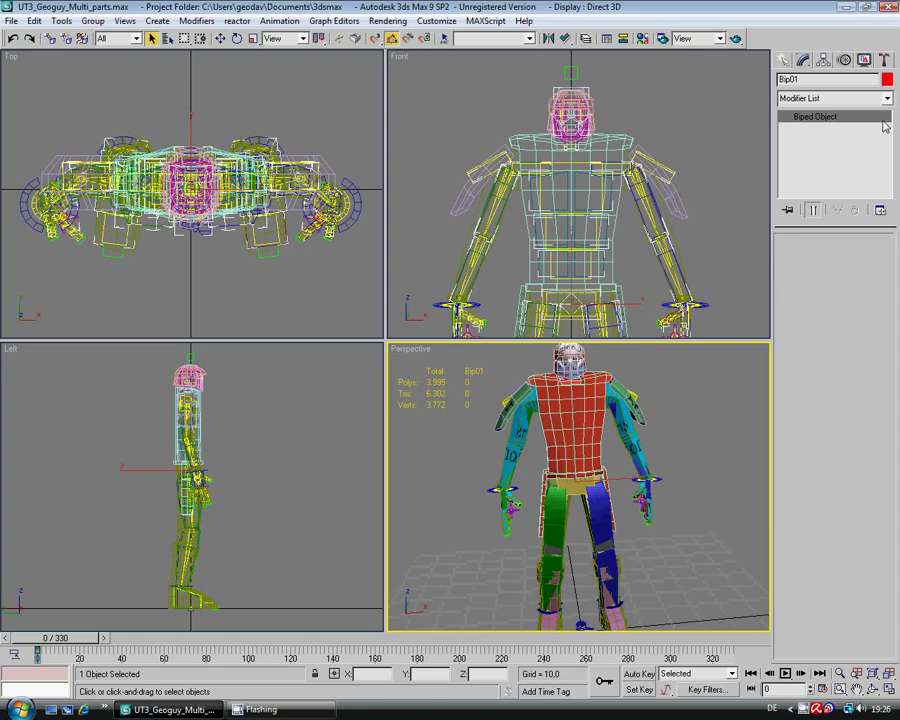
{"action": "left_click", "coordinate": [846, 62]}
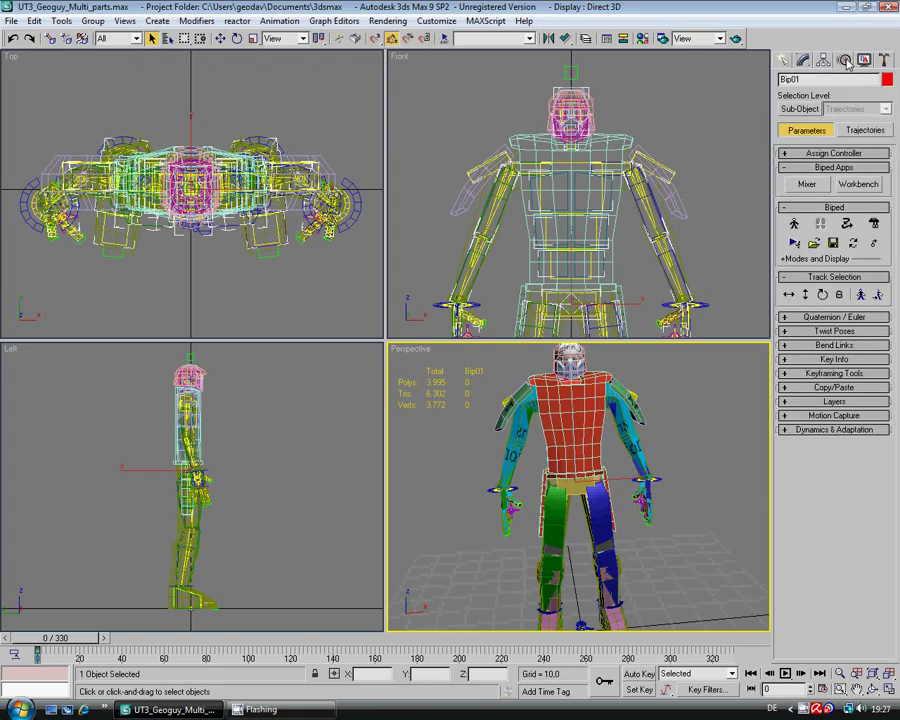
{"action": "left_click", "coordinate": [814, 245]}
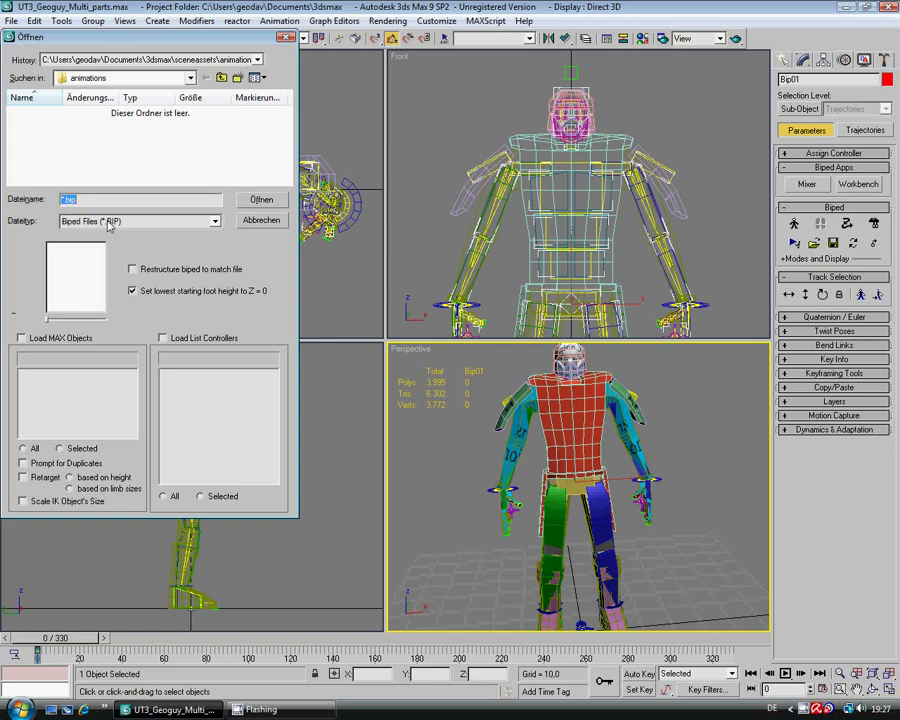
{"action": "left_click", "coordinate": [263, 202]}
{"action": "left_click", "coordinate": [268, 226]}
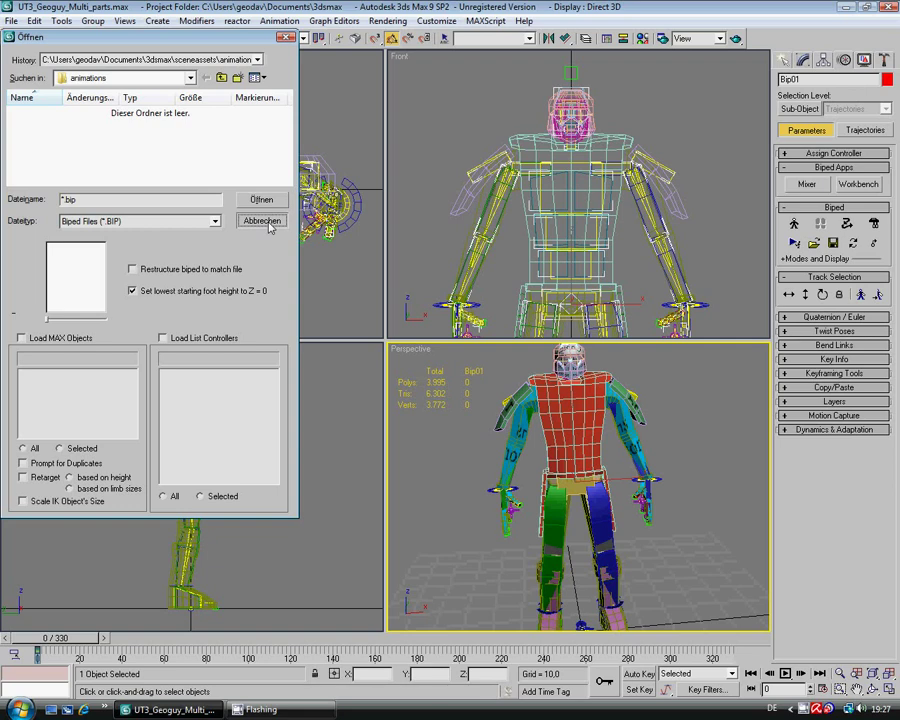
{"action": "left_click", "coordinate": [263, 221]}
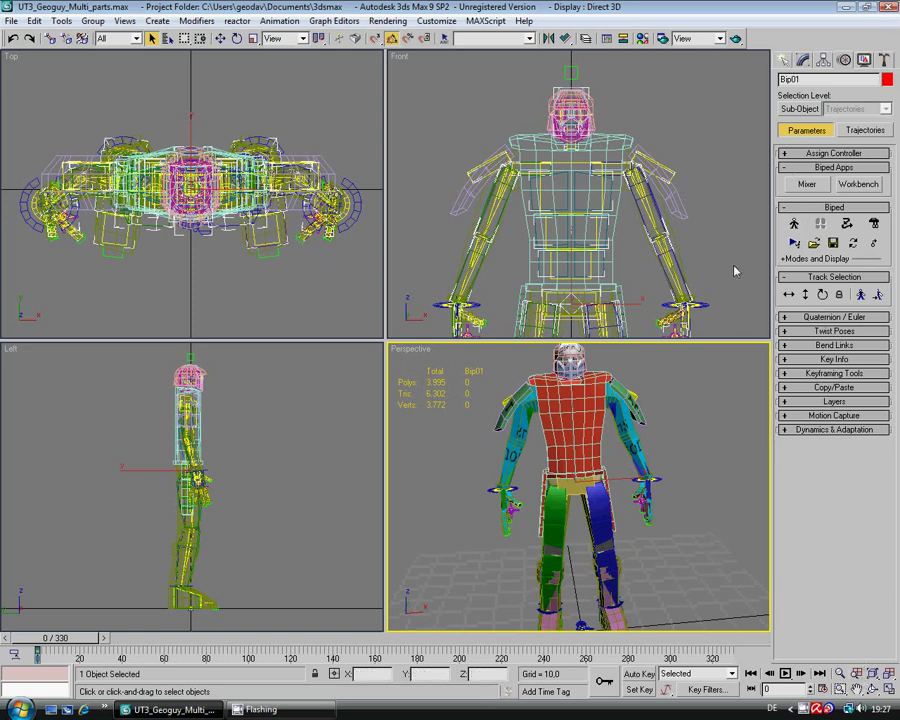
Collapse the Biped rollout, select the torso to show its Skin bone list, and orbit the view.
{"action": "left_click", "coordinate": [785, 210]}
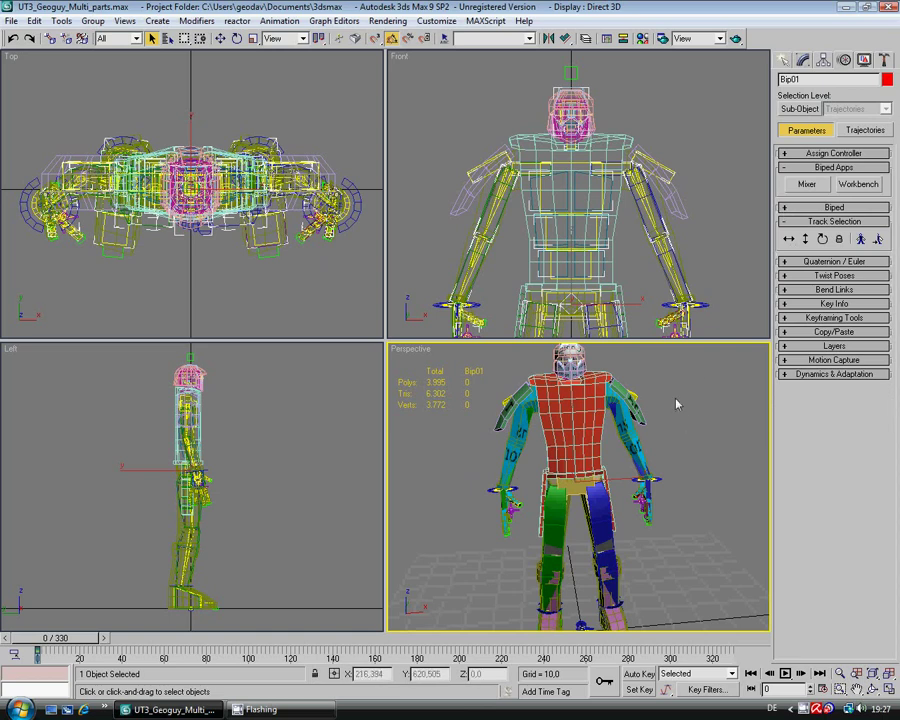
{"action": "left_click", "coordinate": [620, 409]}
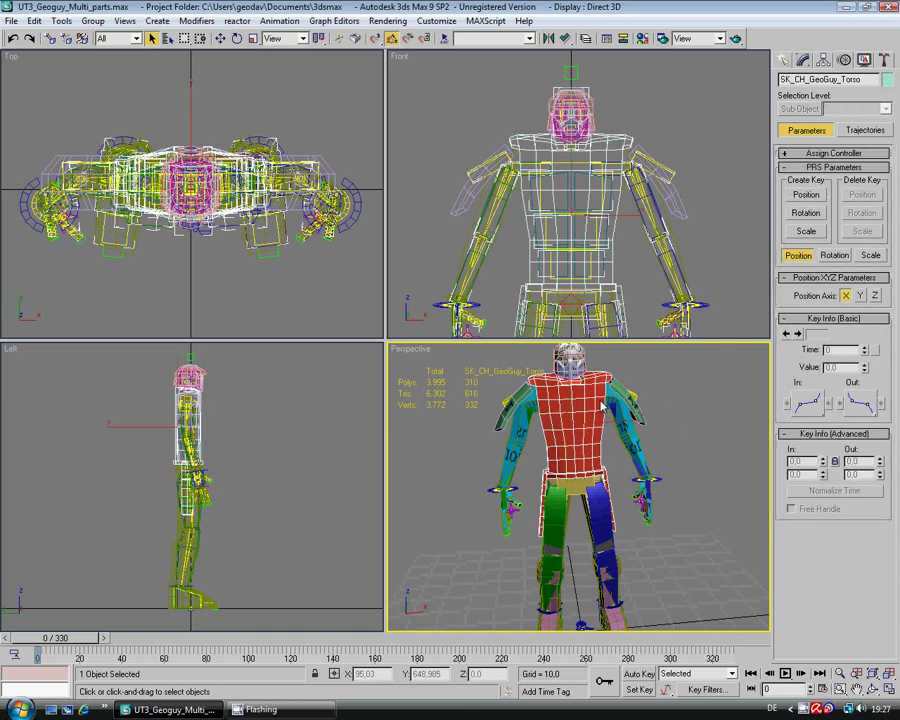
{"action": "left_click", "coordinate": [803, 60]}
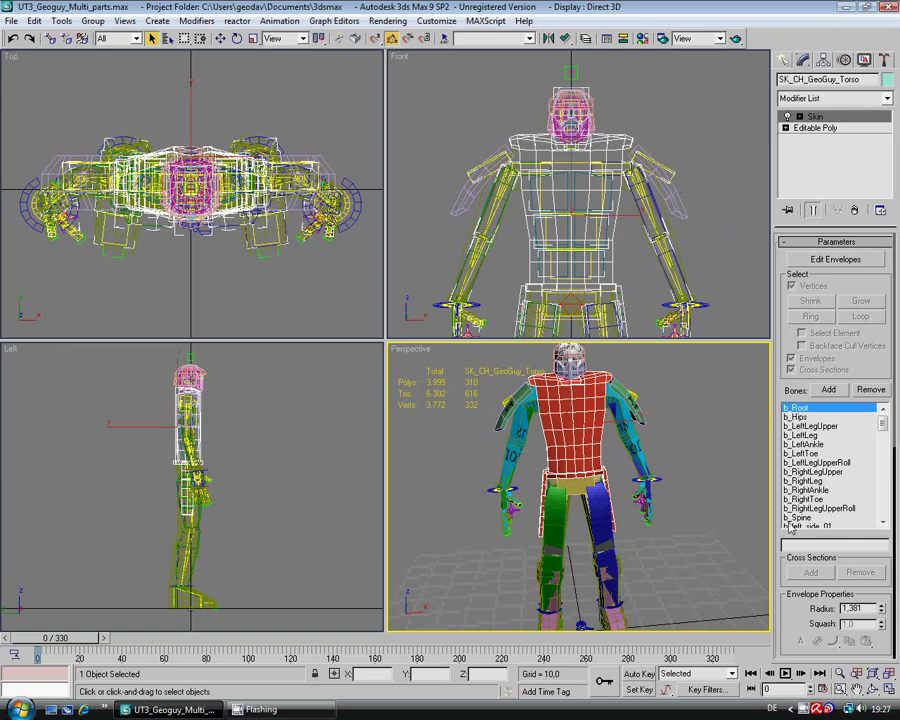
{"action": "mouse_move", "coordinate": [882, 418]}
{"action": "left_mouse_down"}
{"action": "mouse_move", "coordinate": [886, 510]}
{"action": "mouse_move", "coordinate": [884, 418]}
{"action": "left_mouse_up"}
{"action": "left_click", "coordinate": [872, 690]}
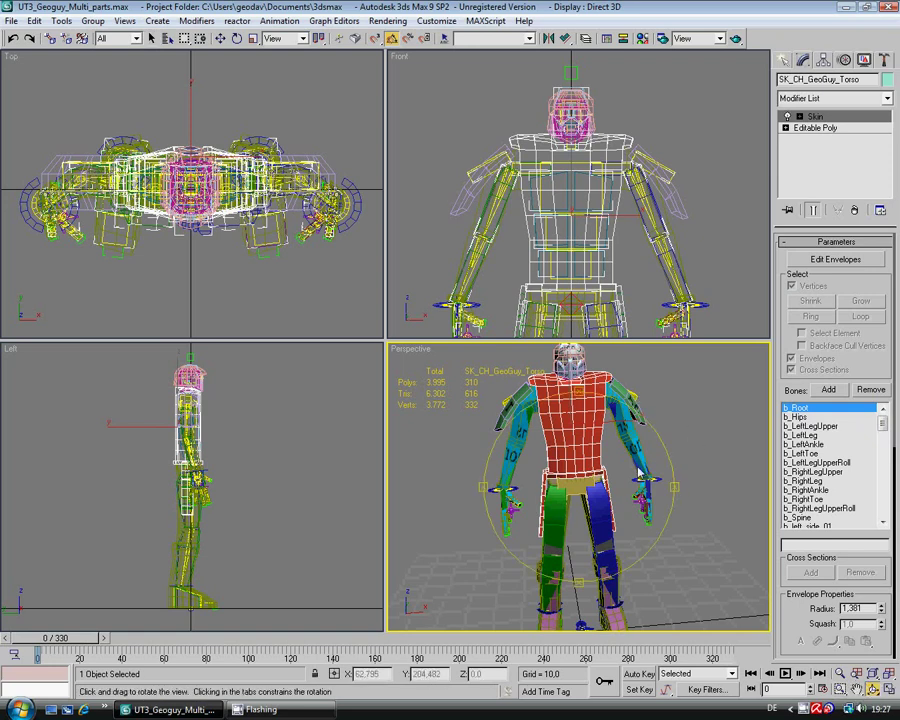
{"action": "left_click_drag", "start_coordinate": [639, 476], "coordinate": [621, 468]}
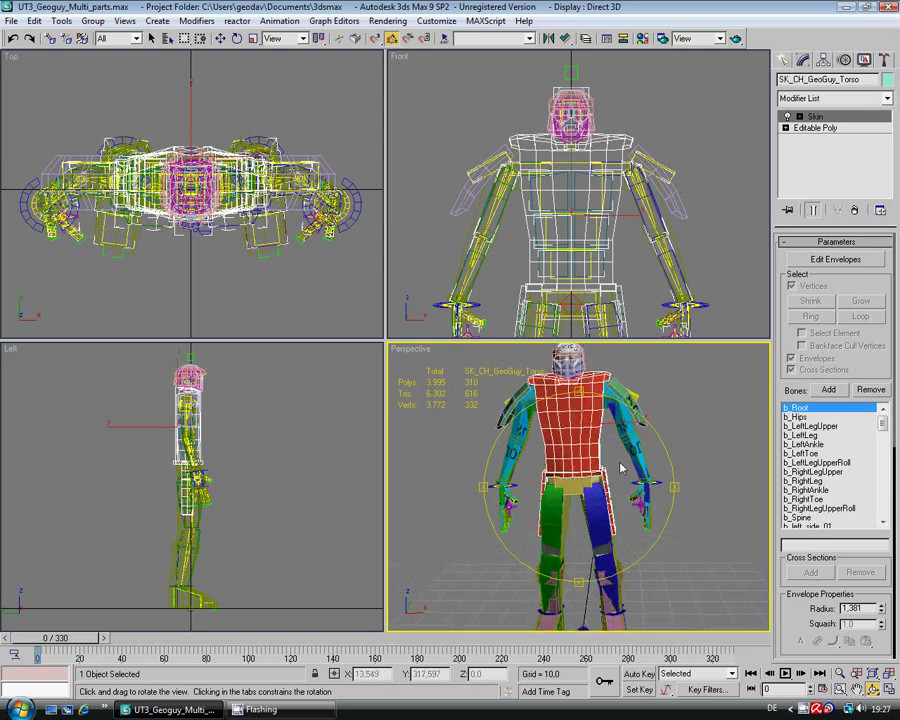
Activate the Standard Primitives Box tool, dragging a trial box beside the head and cancelling it.
{"action": "right_click", "coordinate": [689, 432]}
{"action": "left_click", "coordinate": [785, 61]}
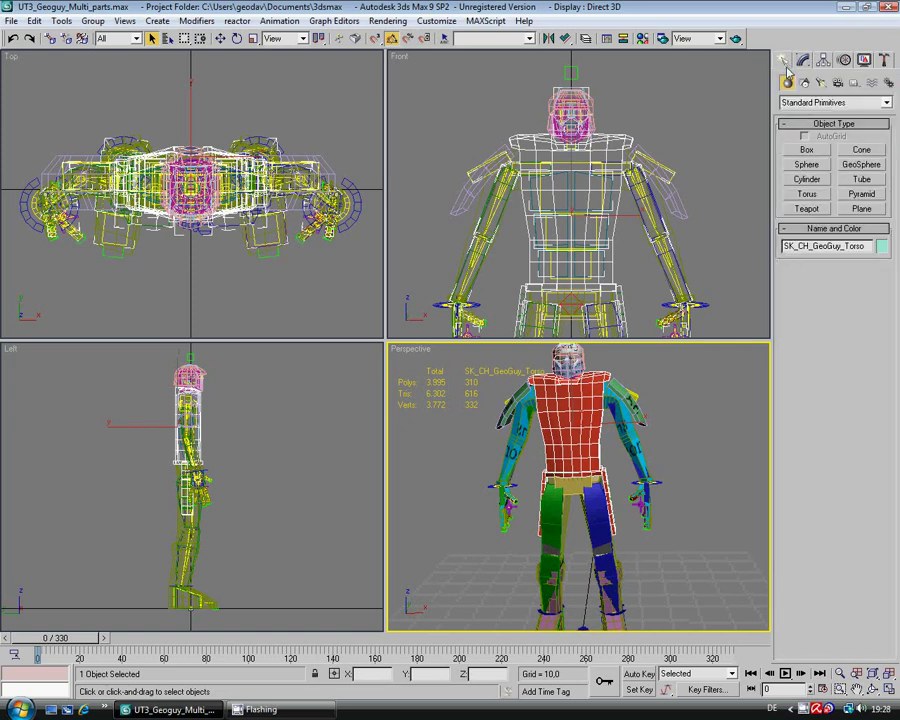
{"action": "left_click", "coordinate": [807, 149]}
{"action": "left_click_drag", "start_coordinate": [689, 147], "coordinate": [703, 161]}
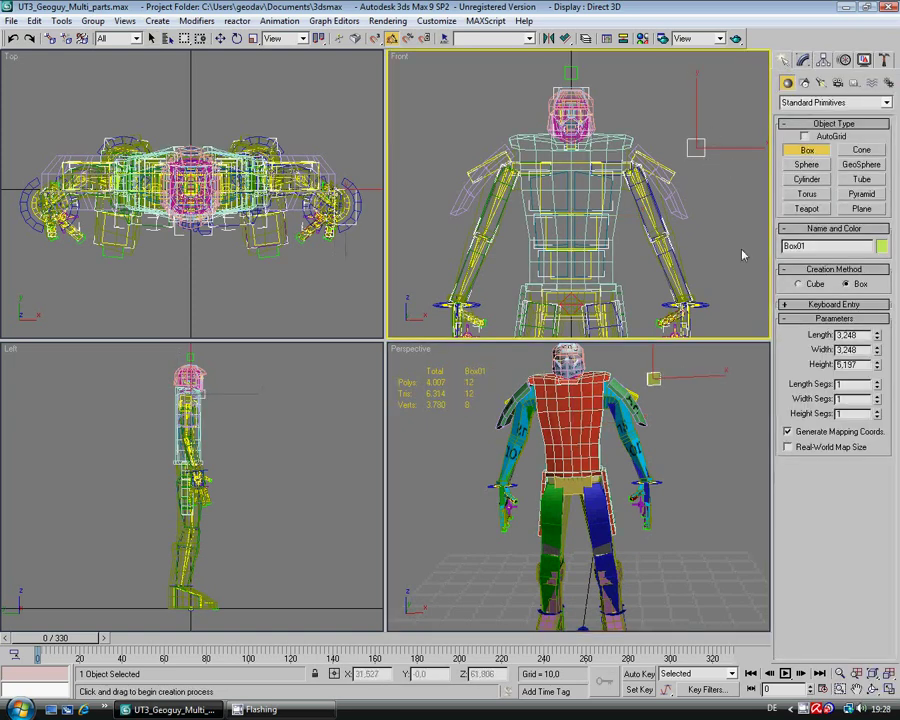
{"action": "right_click", "coordinate": [689, 396]}
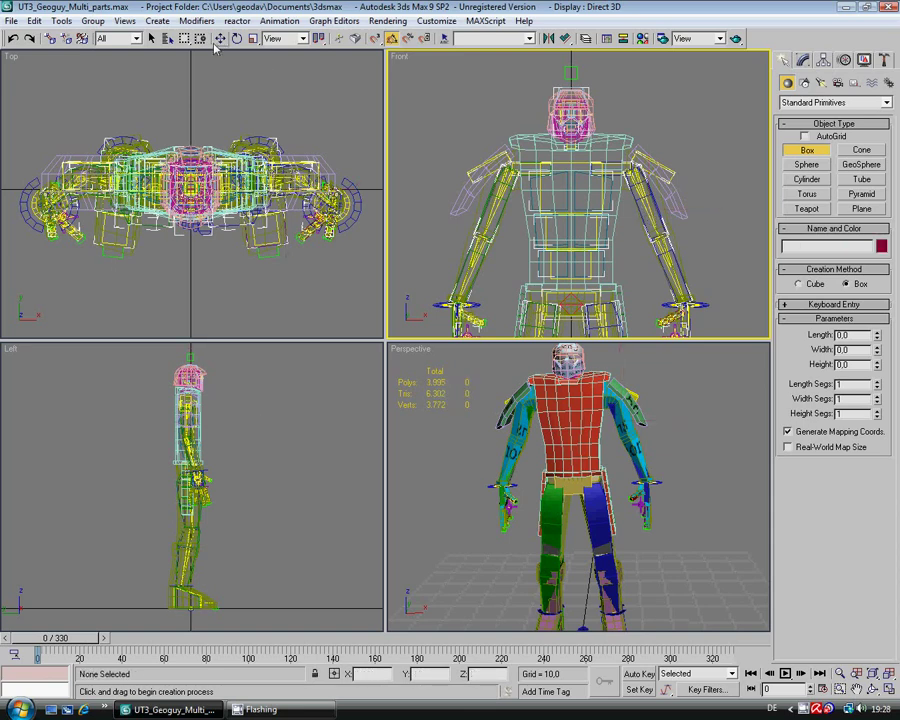
Select the b_LeftLeg bone by name and pan the Front viewport down to the legs.
{"action": "left_click", "coordinate": [168, 38]}
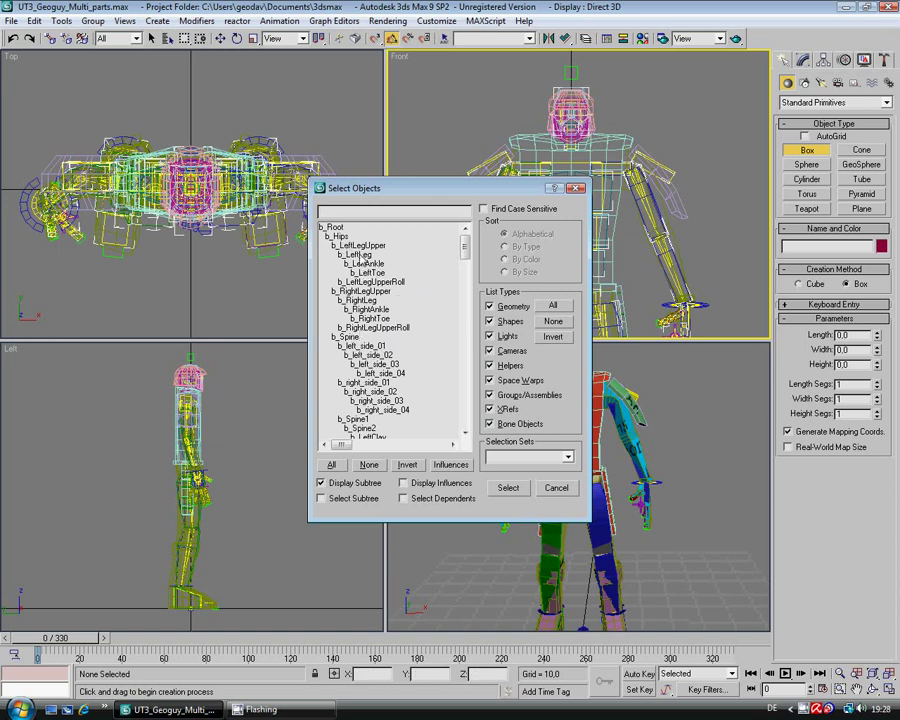
{"action": "left_click", "coordinate": [361, 256]}
{"action": "double_click", "coordinate": [361, 257]}
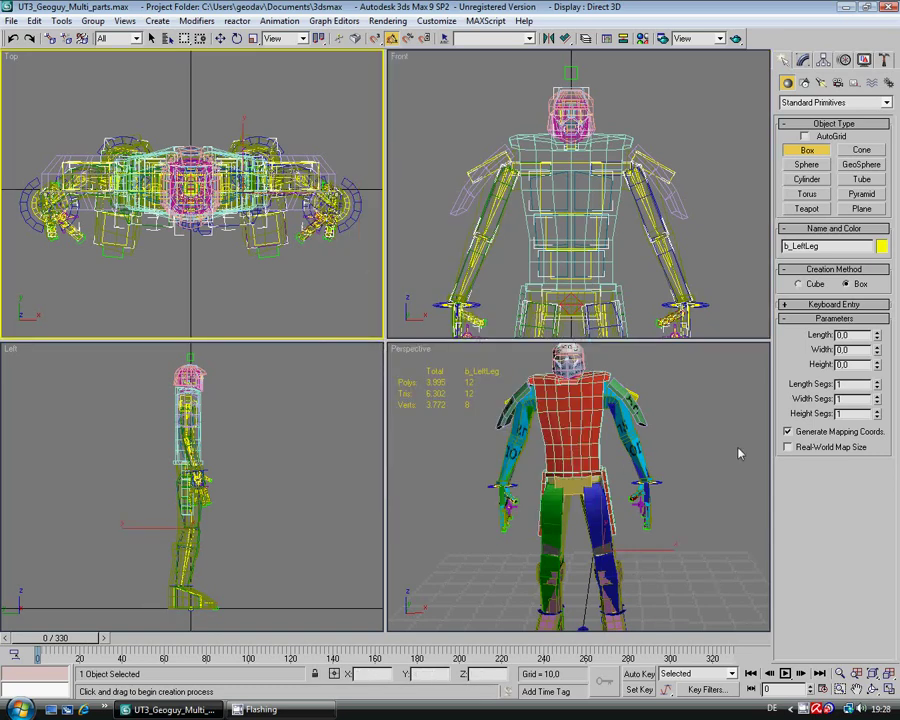
{"action": "key", "text": "ctrl+p"}
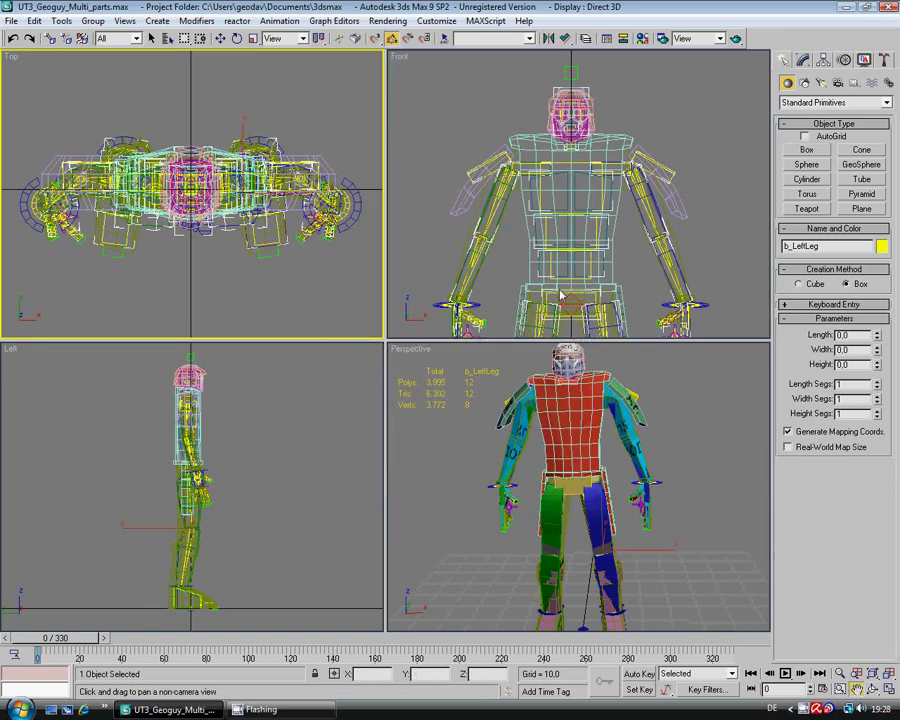
{"action": "left_click_drag", "start_coordinate": [562, 295], "coordinate": [545, 222]}
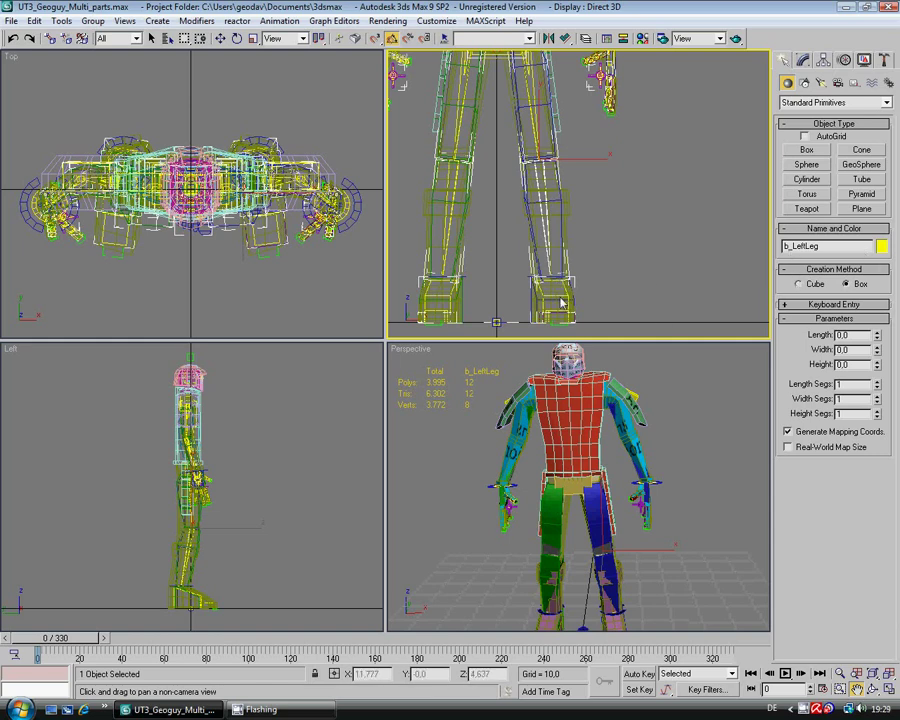
Confirm in the Motion panel that b_LeftLeg's Position Constraint targets Bip01_L_Calf, and select that calf.
{"action": "left_click", "coordinate": [821, 60]}
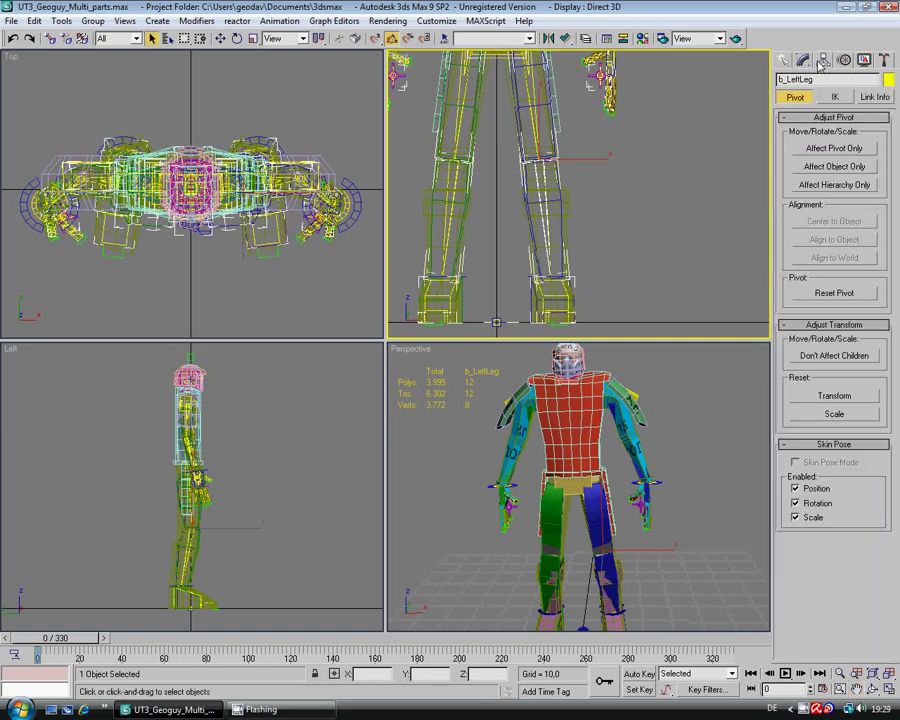
{"action": "left_click", "coordinate": [845, 61]}
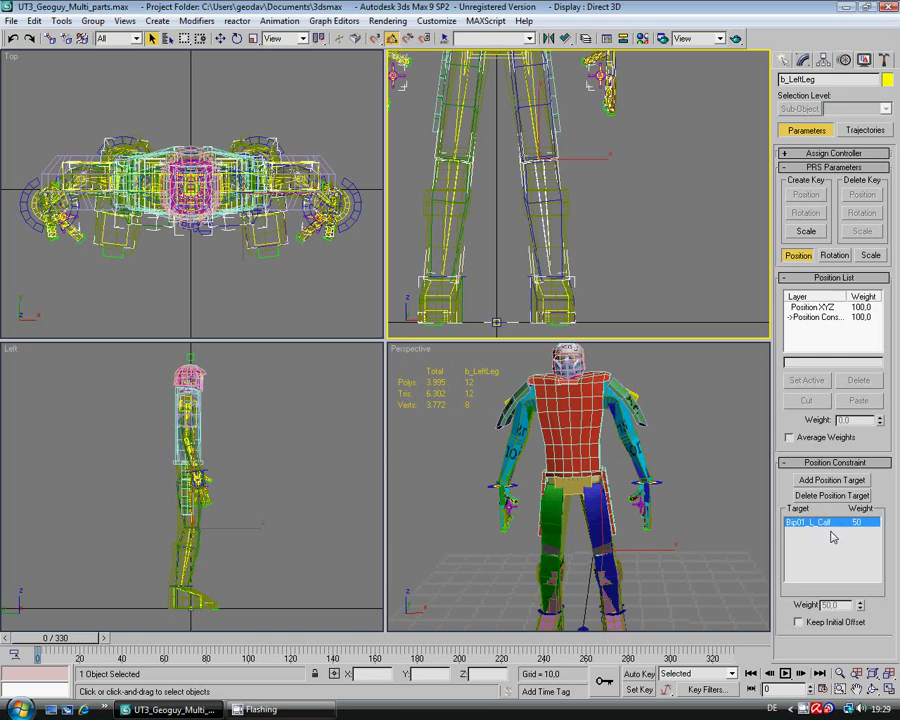
{"action": "left_click", "coordinate": [612, 565]}
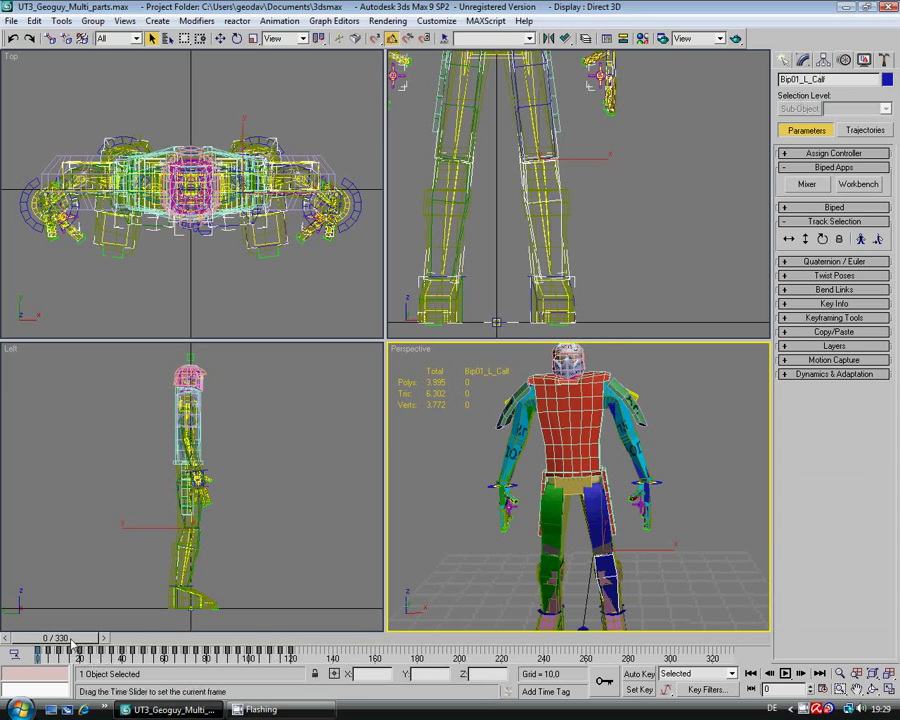
Scrub the timeline to check the leg, view the calf's modifier stack, and save the scene.
{"action": "left_click_drag", "start_coordinate": [100, 637], "coordinate": [3, 641]}
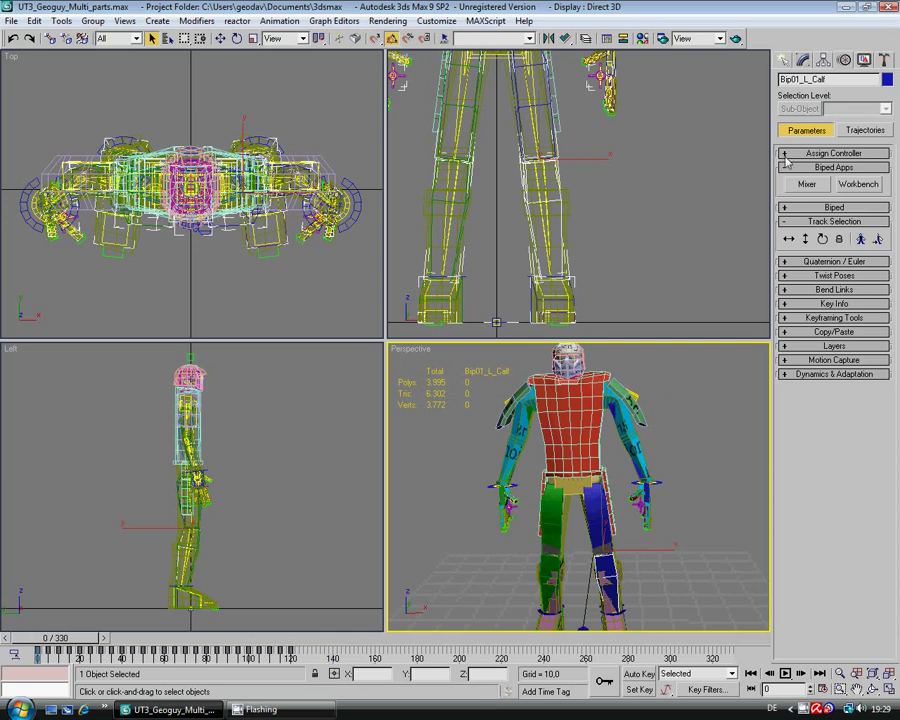
{"action": "left_click", "coordinate": [804, 61]}
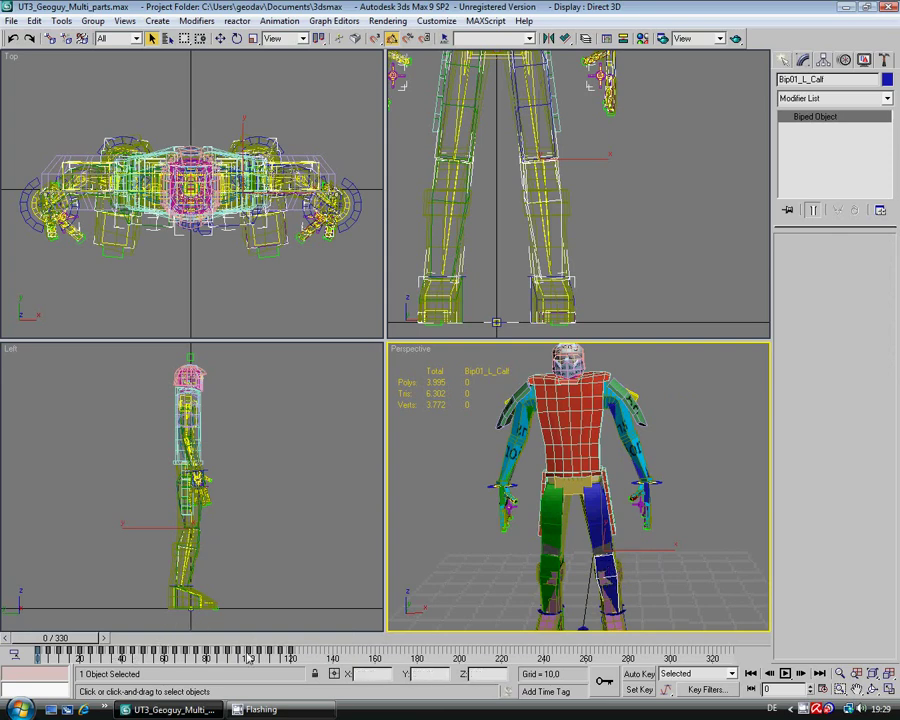
{"action": "key", "text": "ctrl+s"}
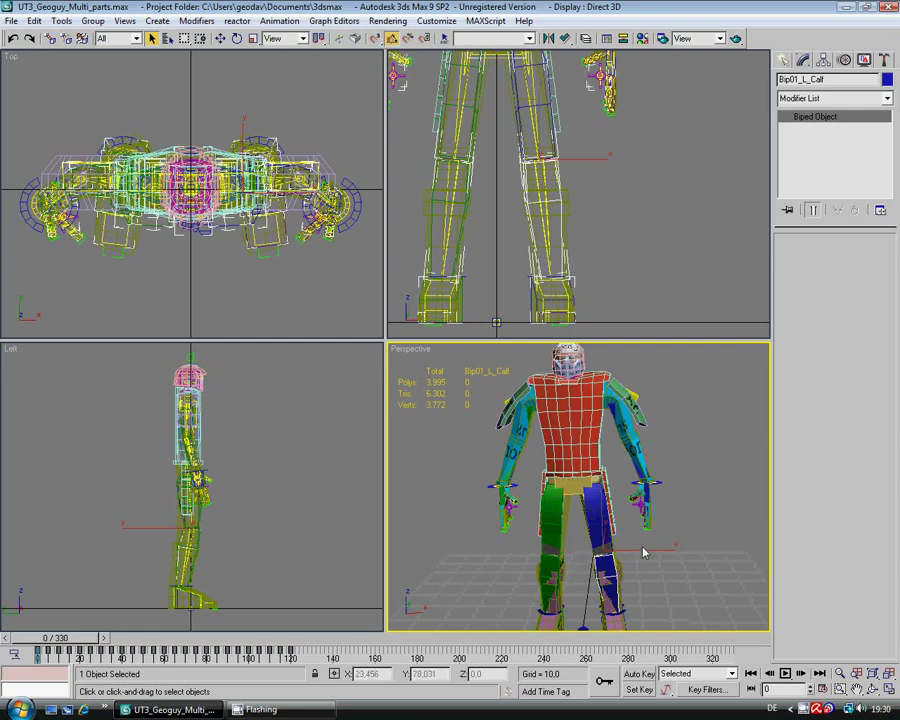
{"action": "left_click", "coordinate": [591, 413]}
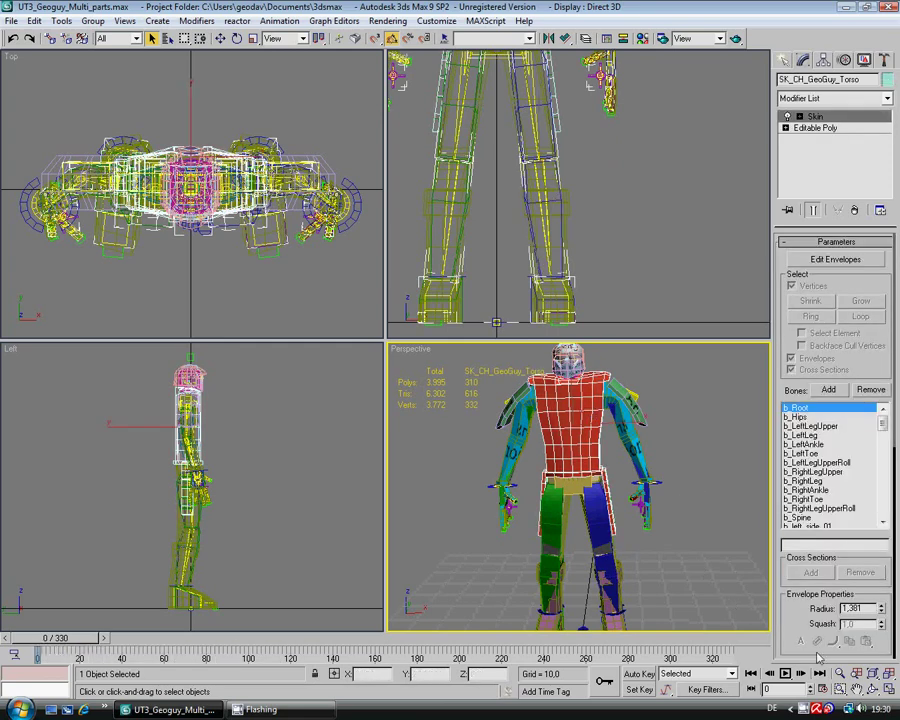
{"action": "key", "text": "ctrl+r"}
{"action": "left_click_drag", "start_coordinate": [675, 548], "coordinate": [631, 557]}
{"action": "right_click", "coordinate": [631, 557]}
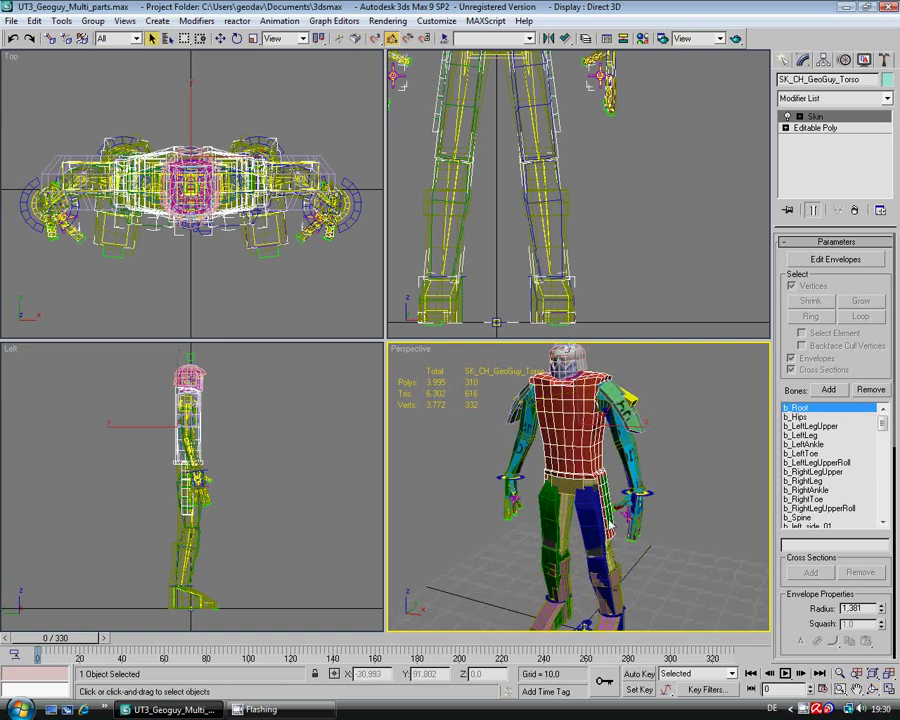
{"action": "left_click", "coordinate": [612, 528]}
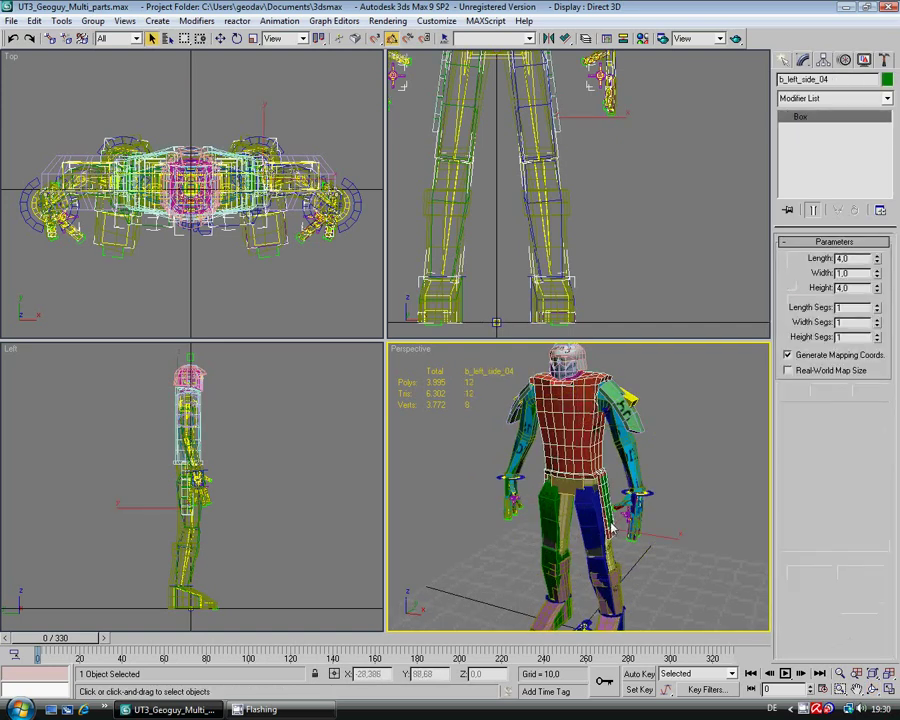
{"action": "left_click", "coordinate": [612, 512]}
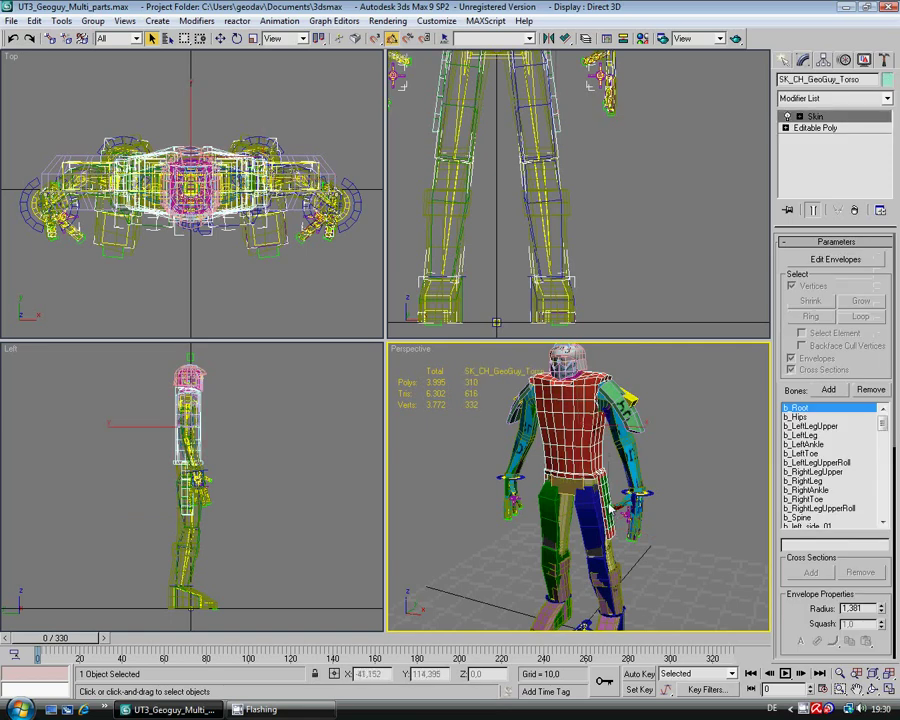
{"action": "left_click", "coordinate": [606, 491]}
{"action": "left_click", "coordinate": [610, 524]}
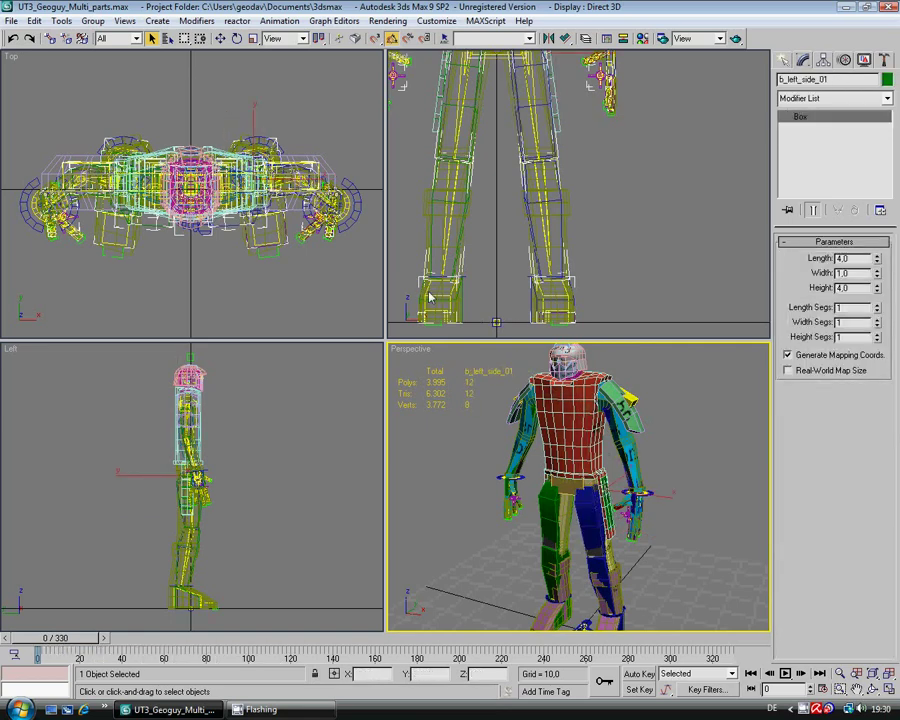
{"action": "key", "text": "h"}
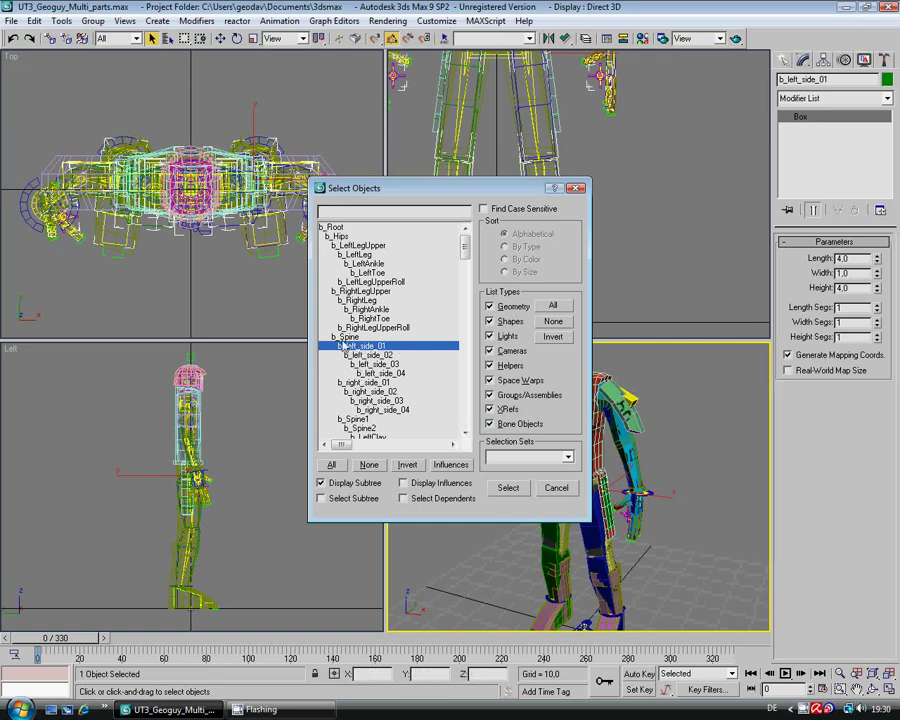
{"action": "left_click", "coordinate": [557, 489]}
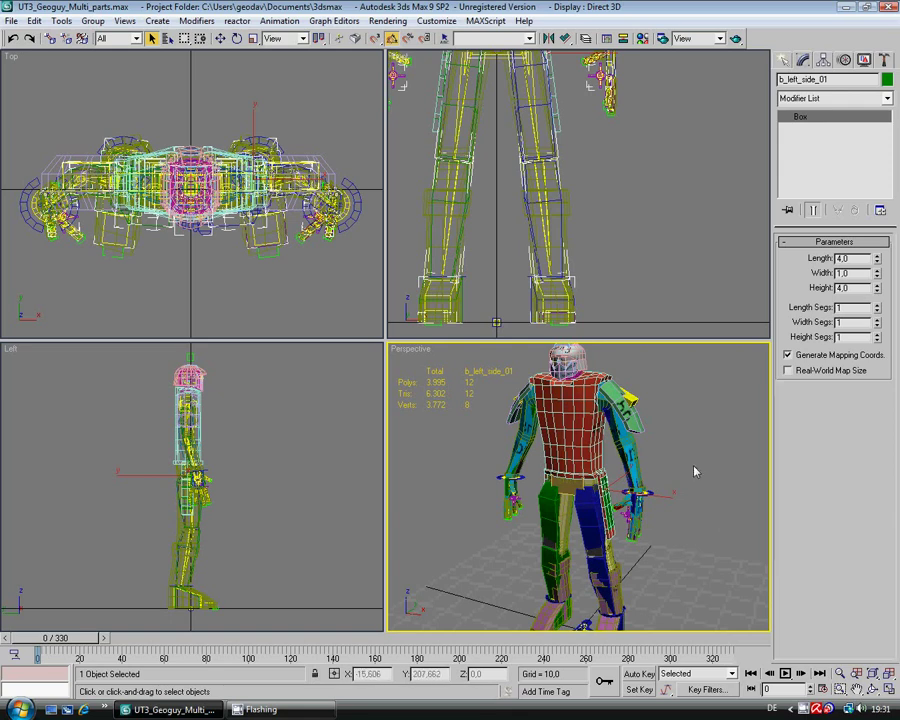
{"action": "left_click", "coordinate": [873, 690]}
{"action": "left_click_drag", "start_coordinate": [578, 465], "coordinate": [603, 466]}
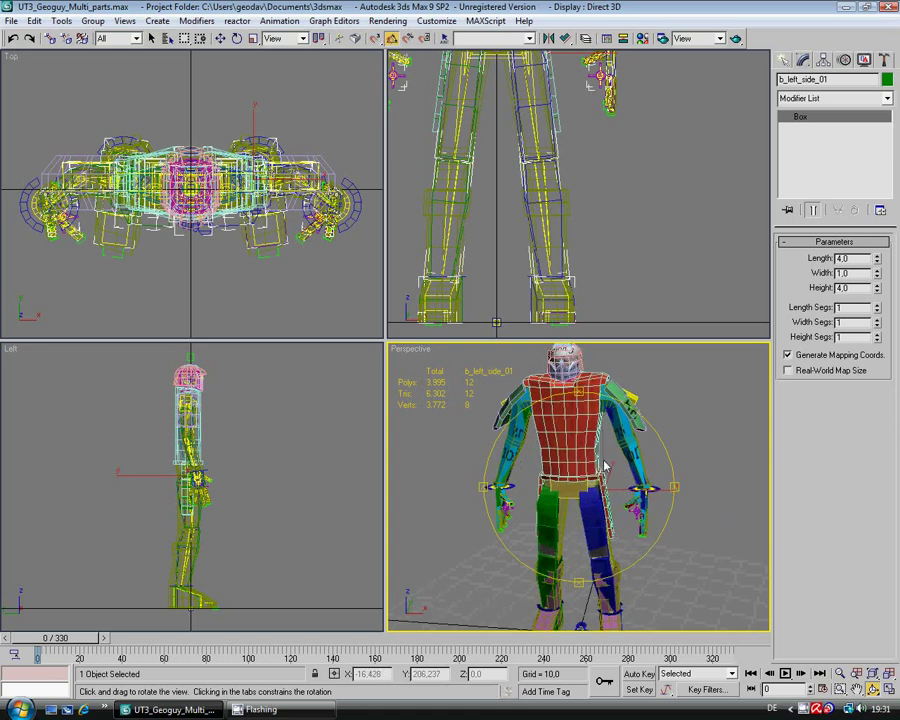
Select the torso mesh and copy its name SK_CH_GeoGuy_Torso from the Name field.
{"action": "right_click", "coordinate": [595, 466]}
{"action": "left_click", "coordinate": [586, 455]}
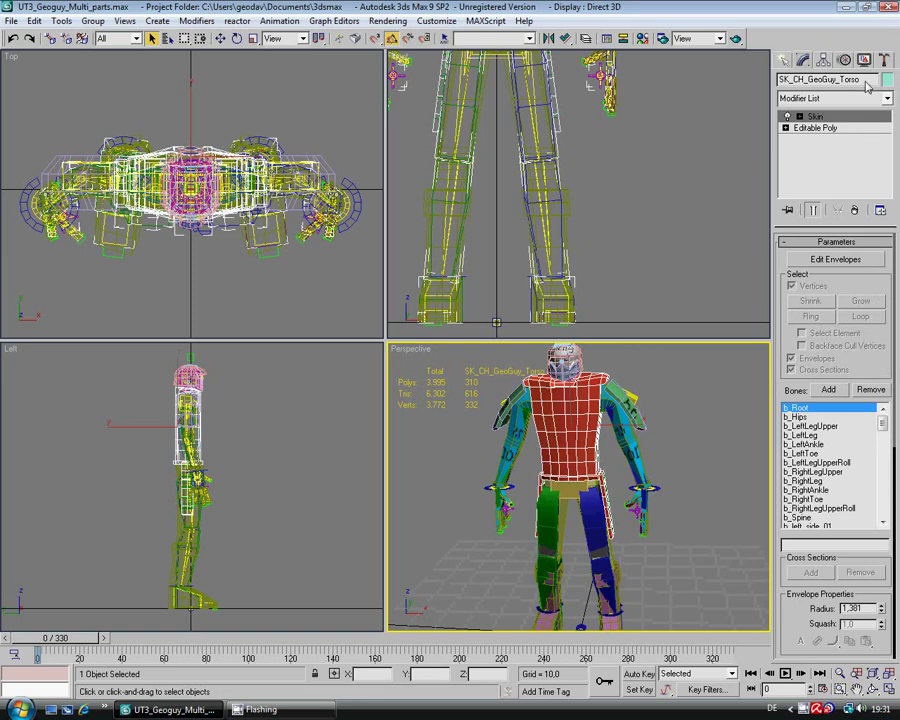
{"action": "left_click_drag", "start_coordinate": [858, 80], "coordinate": [753, 90]}
{"action": "key", "text": "ctrl+c"}
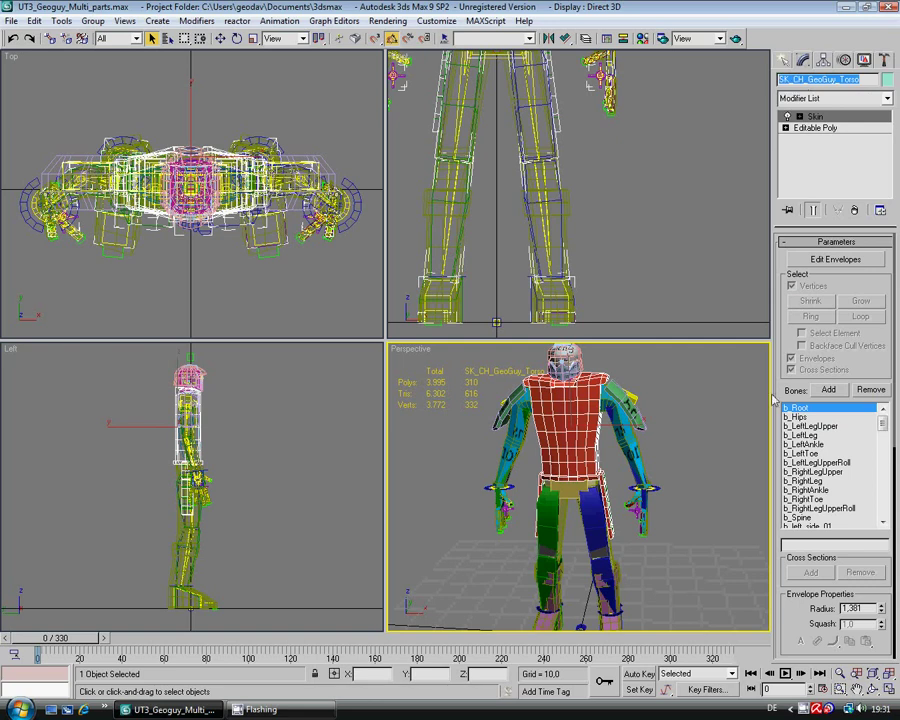
{"action": "right_click", "coordinate": [865, 84]}
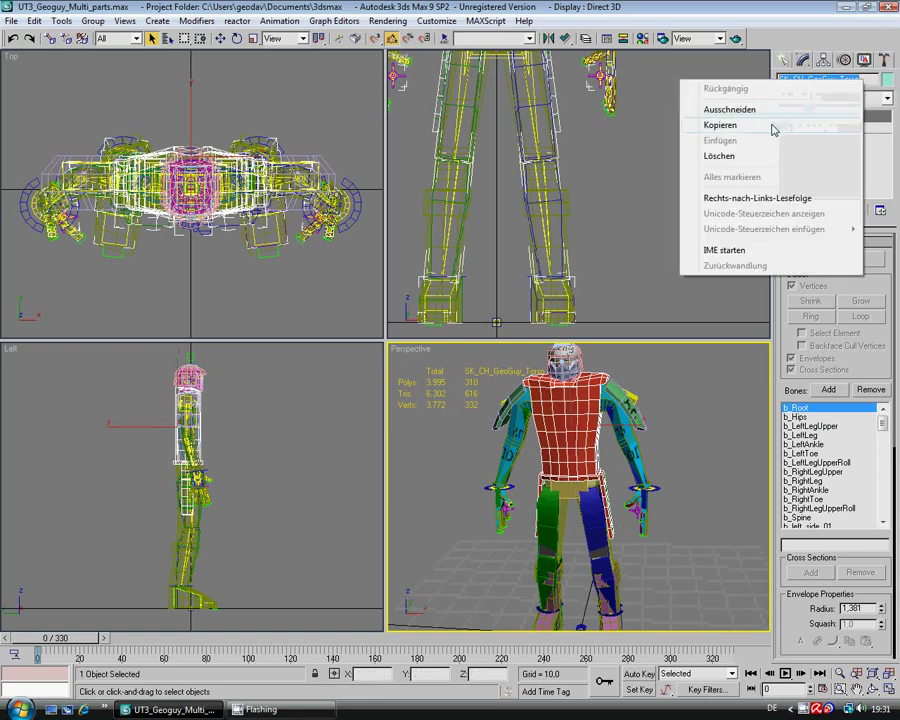
{"action": "left_click", "coordinate": [773, 126]}
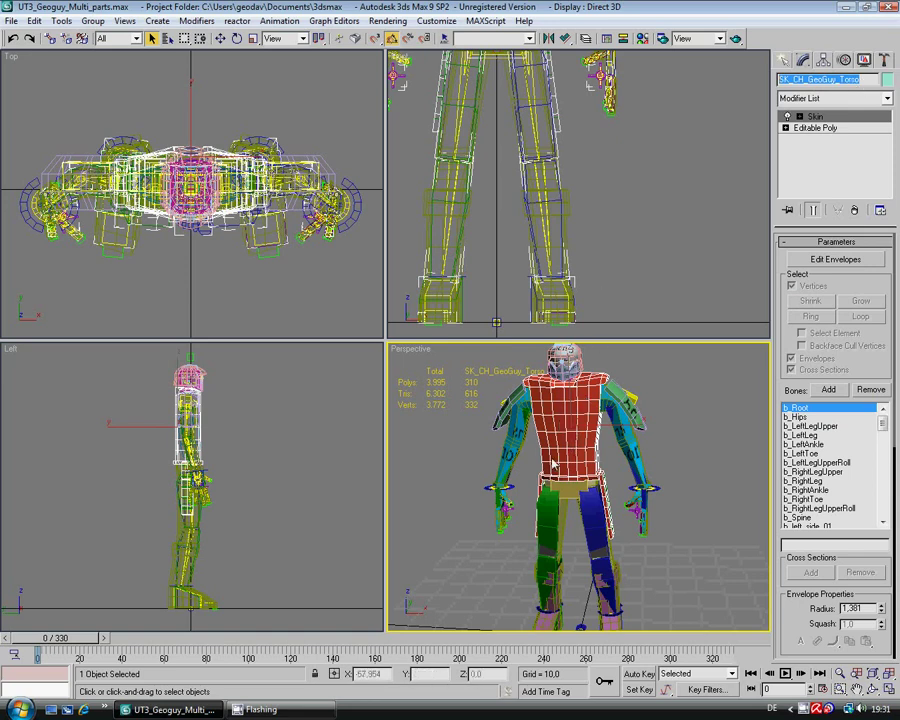
In ActorX, paste SK_CH_GeoGuy_Torso as the mesh file name and clear the animation file name.
{"action": "left_click", "coordinate": [883, 60]}
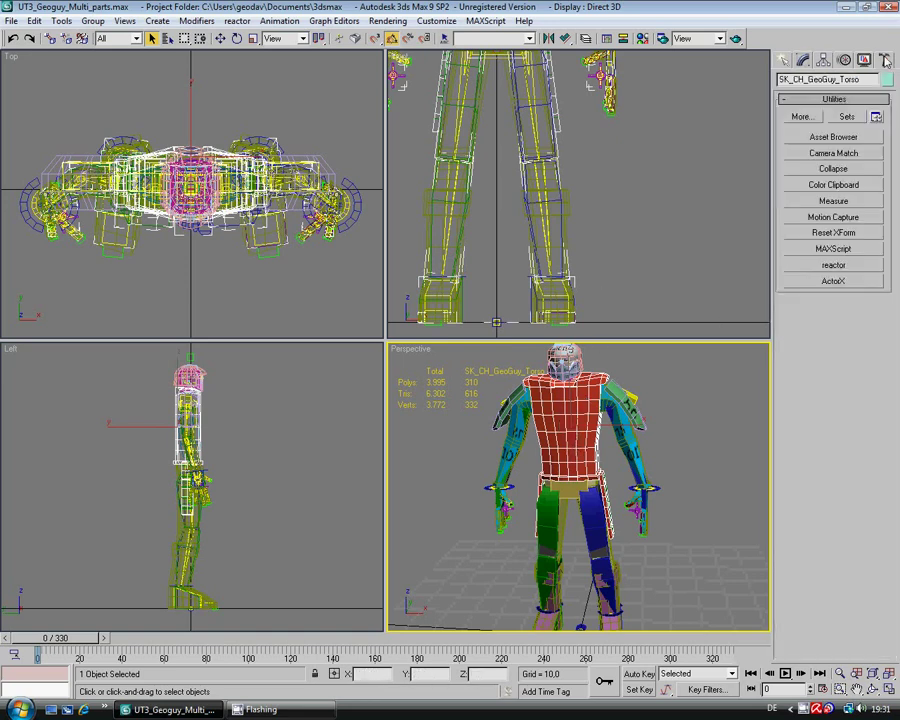
{"action": "left_click", "coordinate": [833, 282]}
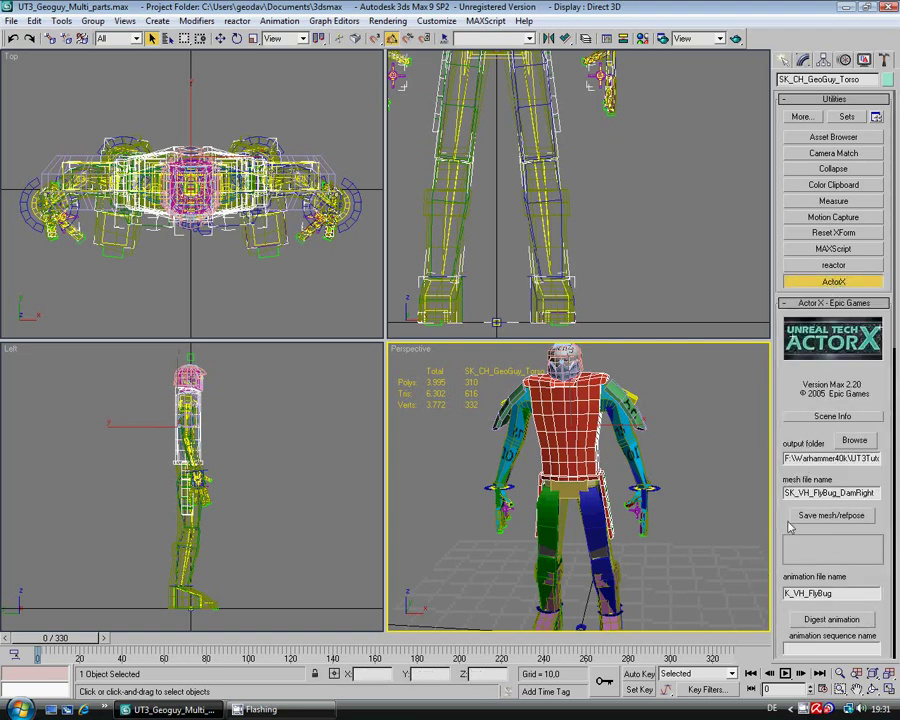
{"action": "scroll", "coordinate": [860, 380], "scroll_direction": "down", "scroll_amount": 5}
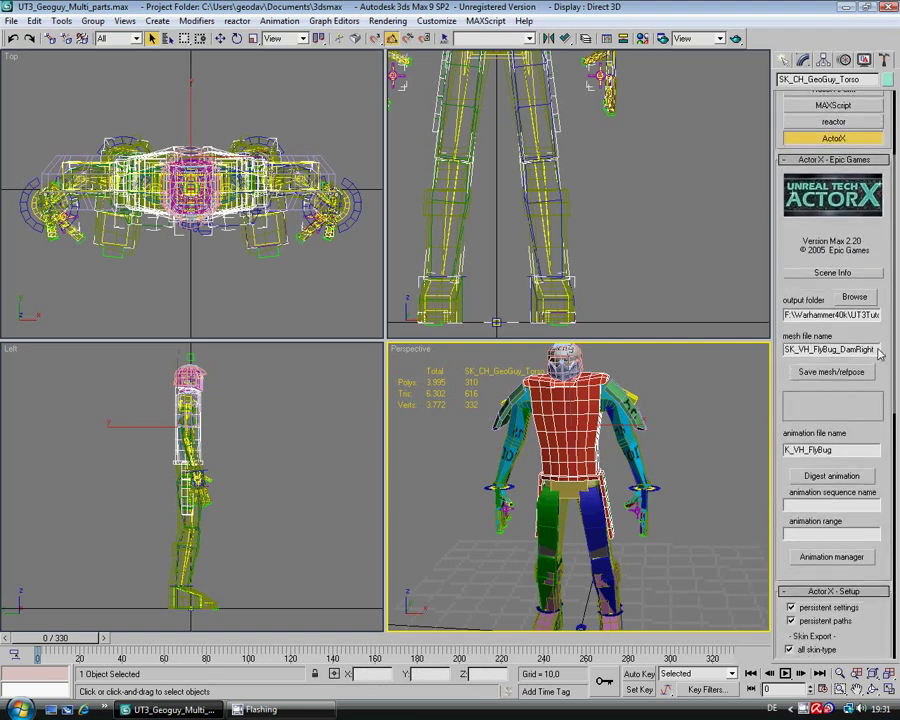
{"action": "left_click_drag", "start_coordinate": [878, 350], "coordinate": [808, 350]}
{"action": "right_click", "coordinate": [808, 357]}
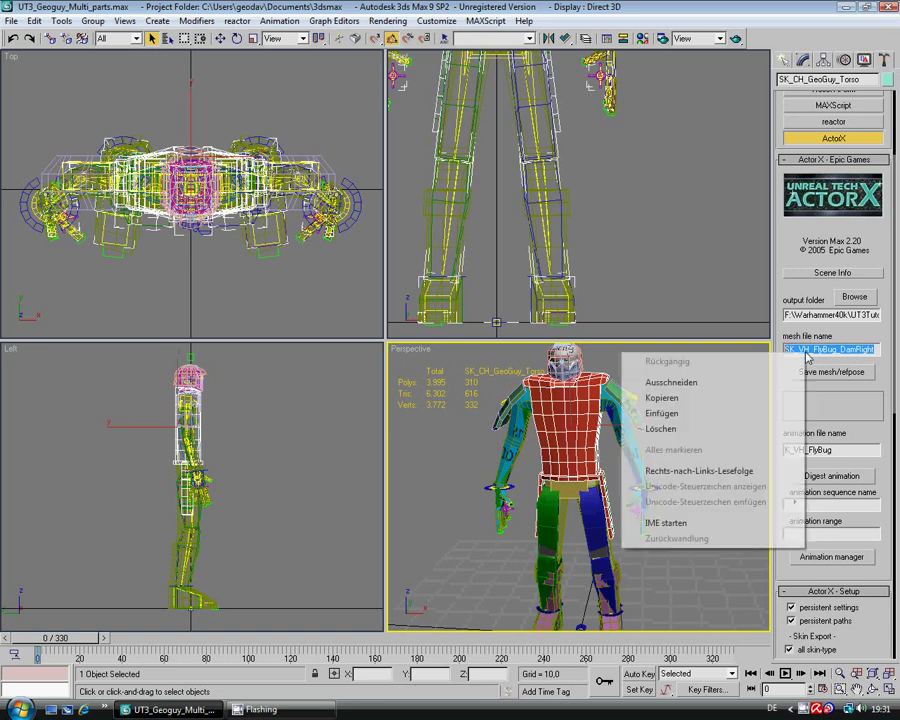
{"action": "left_click", "coordinate": [712, 414]}
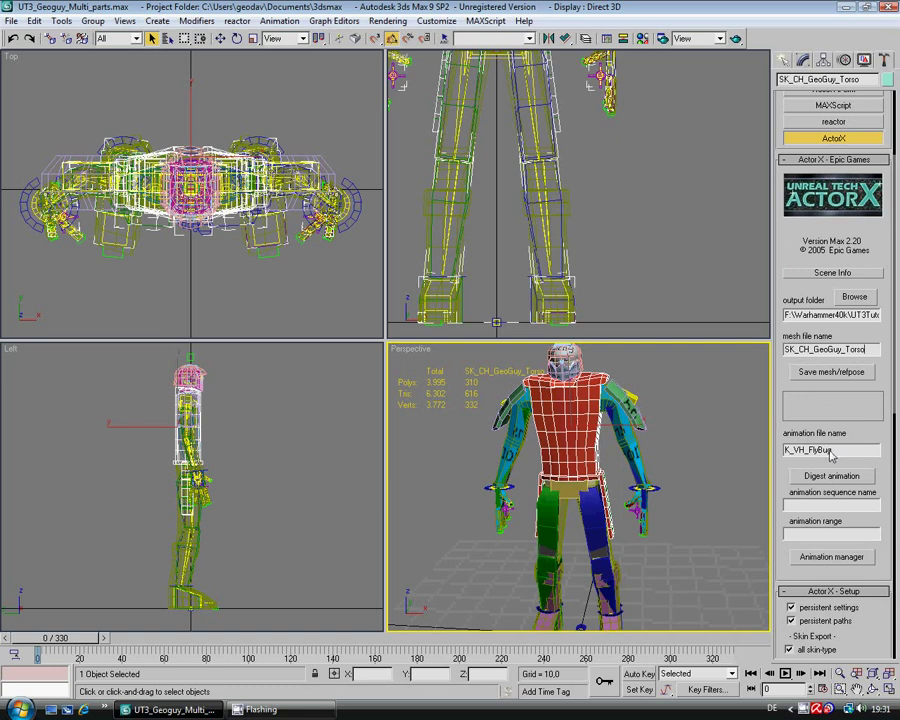
{"action": "left_click_drag", "start_coordinate": [833, 452], "coordinate": [748, 458]}
{"action": "key", "text": "Delete"}
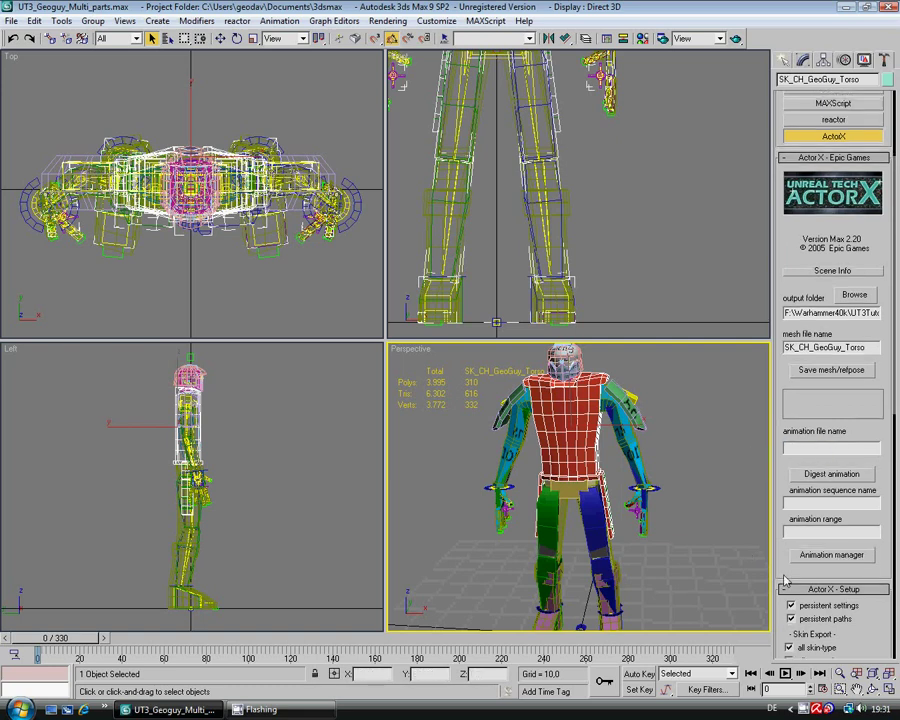
Save the torso mesh and reference pose, dismissing the three notes that follow.
{"action": "left_click_drag", "start_coordinate": [787, 587], "coordinate": [787, 380]}
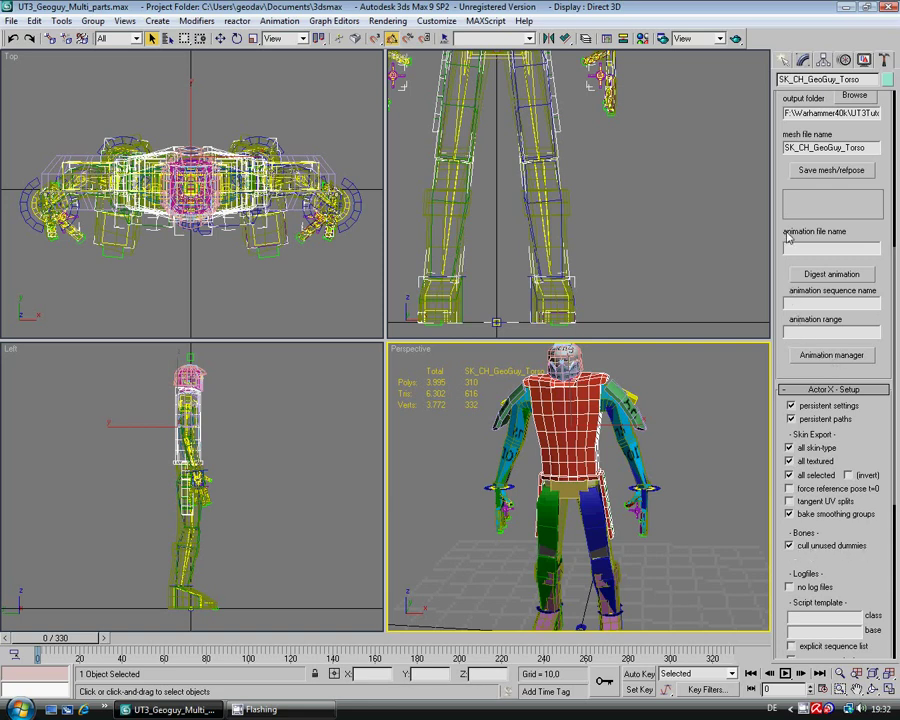
{"action": "scroll", "coordinate": [788, 237], "scroll_direction": "up", "scroll_amount": 1}
{"action": "scroll", "coordinate": [788, 237], "scroll_direction": "up", "scroll_amount": 5}
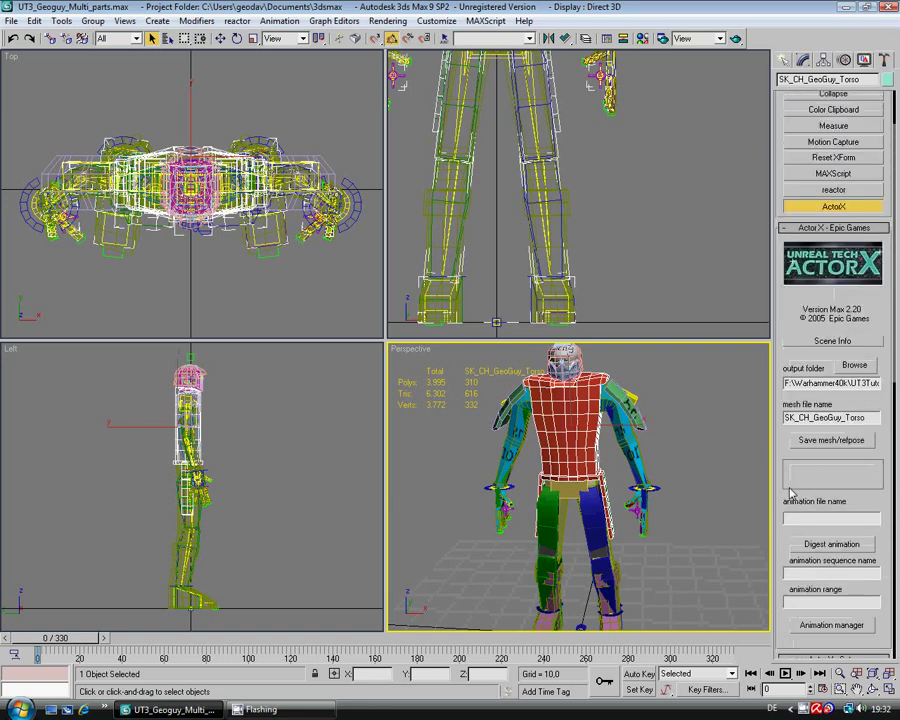
{"action": "left_click", "coordinate": [831, 441]}
{"action": "left_click", "coordinate": [465, 396]}
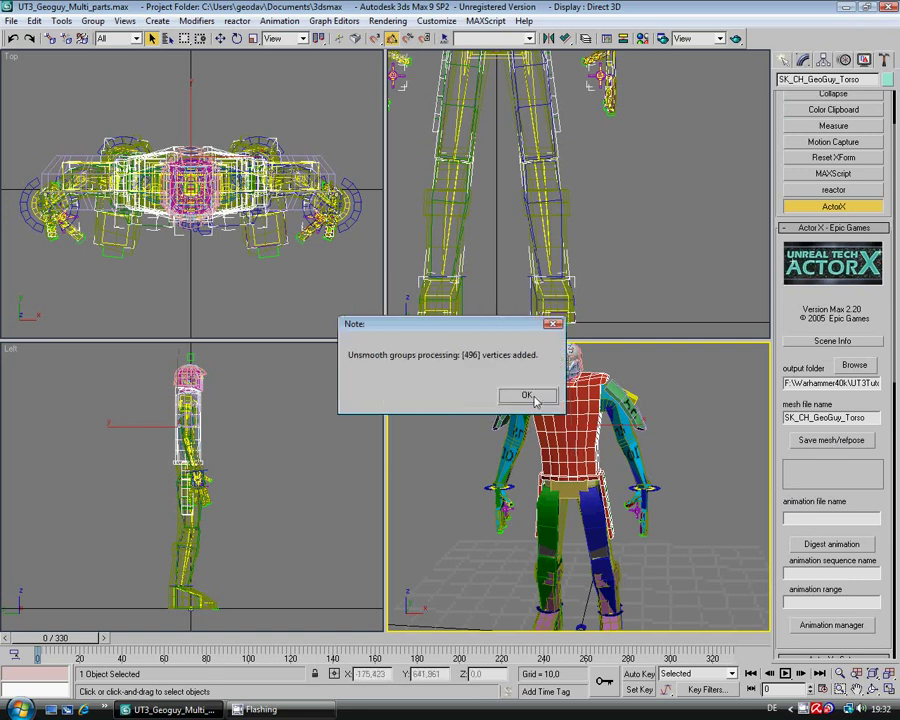
{"action": "left_click", "coordinate": [528, 396]}
{"action": "left_click", "coordinate": [516, 396]}
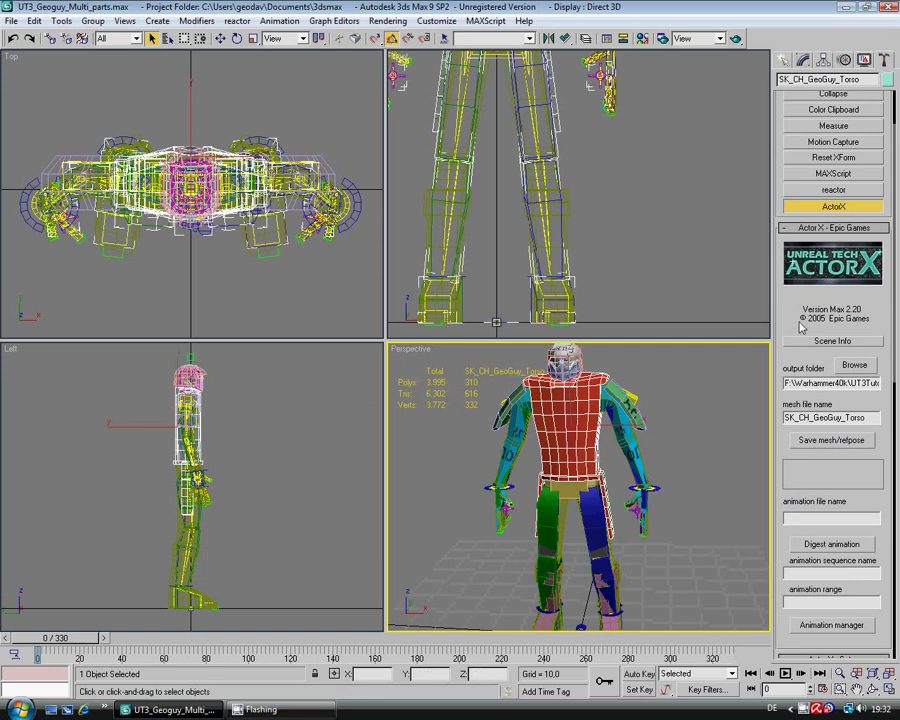
Select the SK_CH_GeoGuy meshes by name, invert to the 160 skeleton objects, and hide them.
{"action": "scroll", "coordinate": [779, 262], "scroll_direction": "up", "scroll_amount": 3}
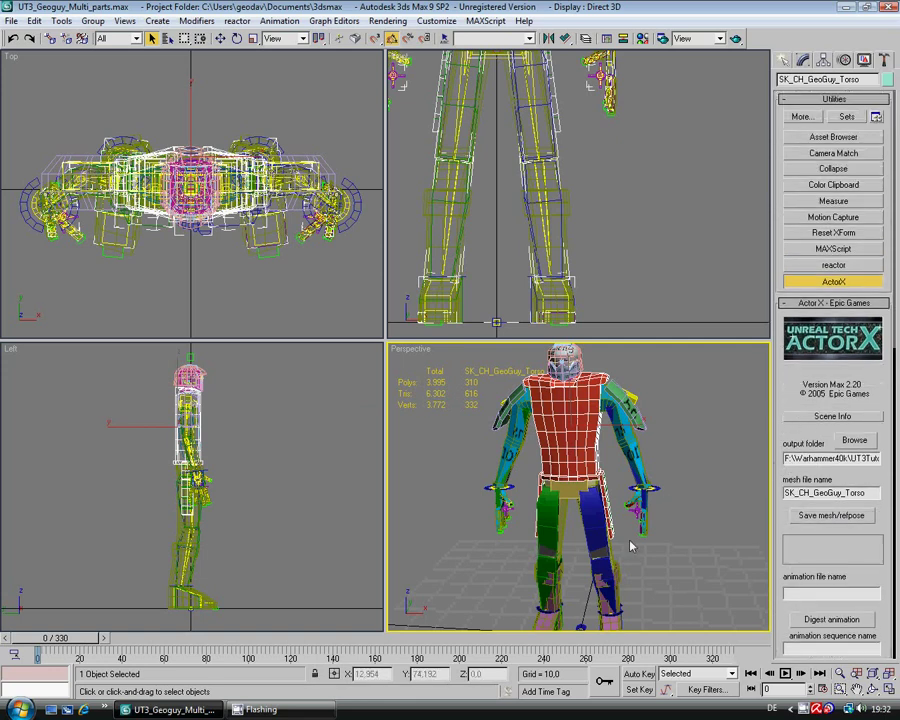
{"action": "right_click", "coordinate": [717, 482]}
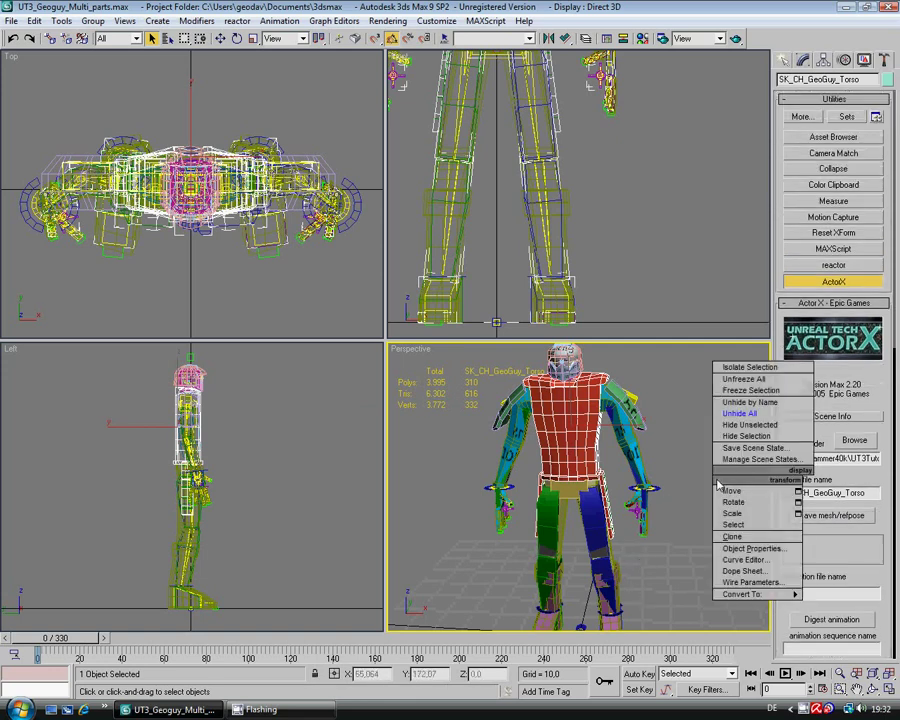
{"action": "left_click", "coordinate": [700, 484]}
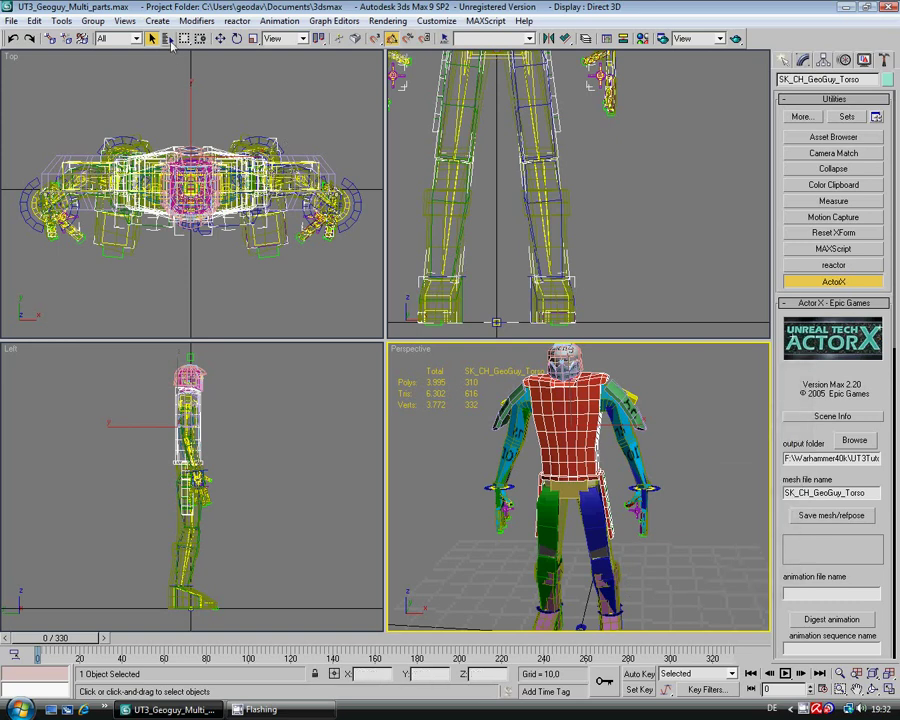
{"action": "left_click", "coordinate": [168, 38]}
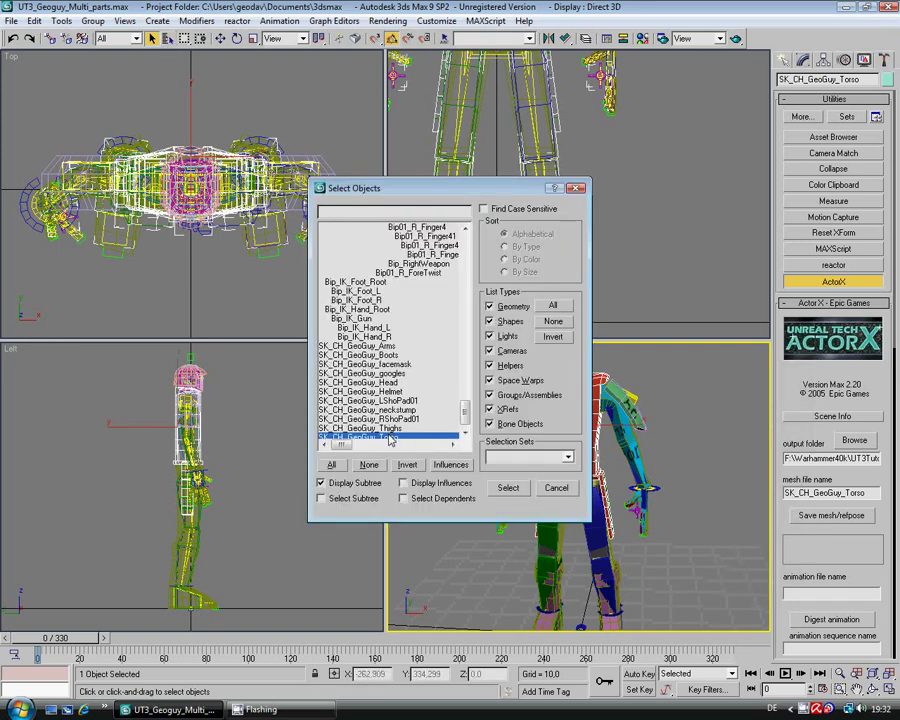
{"action": "scroll", "coordinate": [400, 425], "scroll_direction": "down", "scroll_amount": 1}
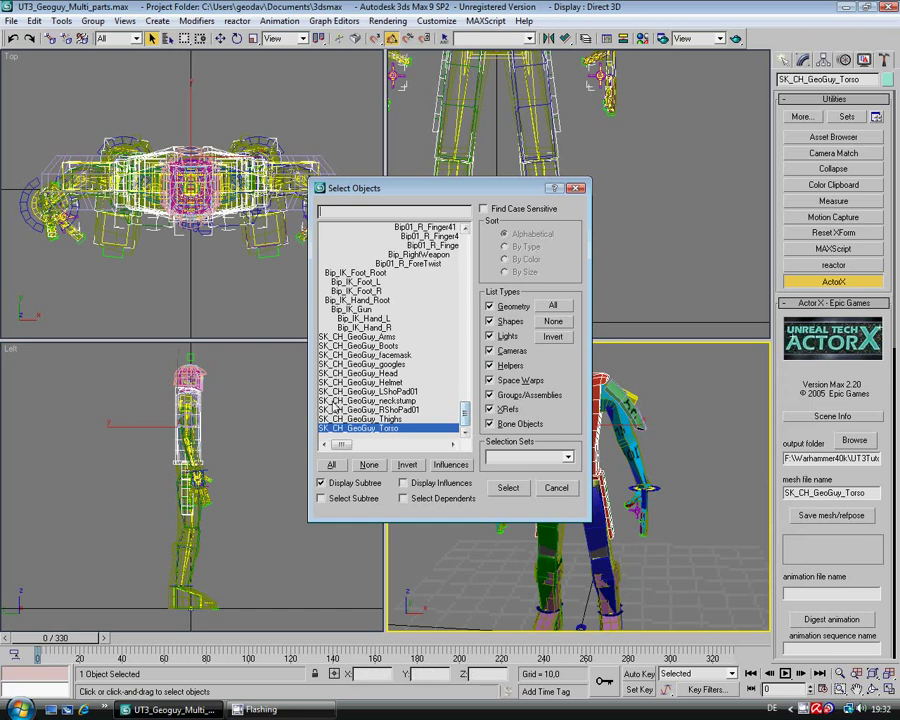
{"action": "left_click", "coordinate": [352, 337], "text": "shift"}
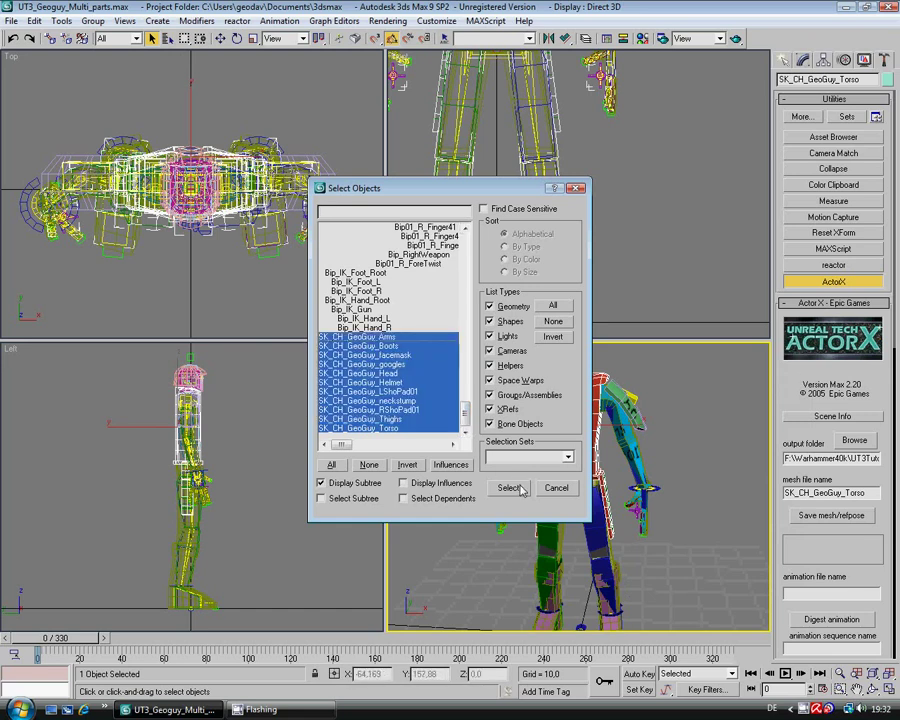
{"action": "left_click", "coordinate": [407, 466]}
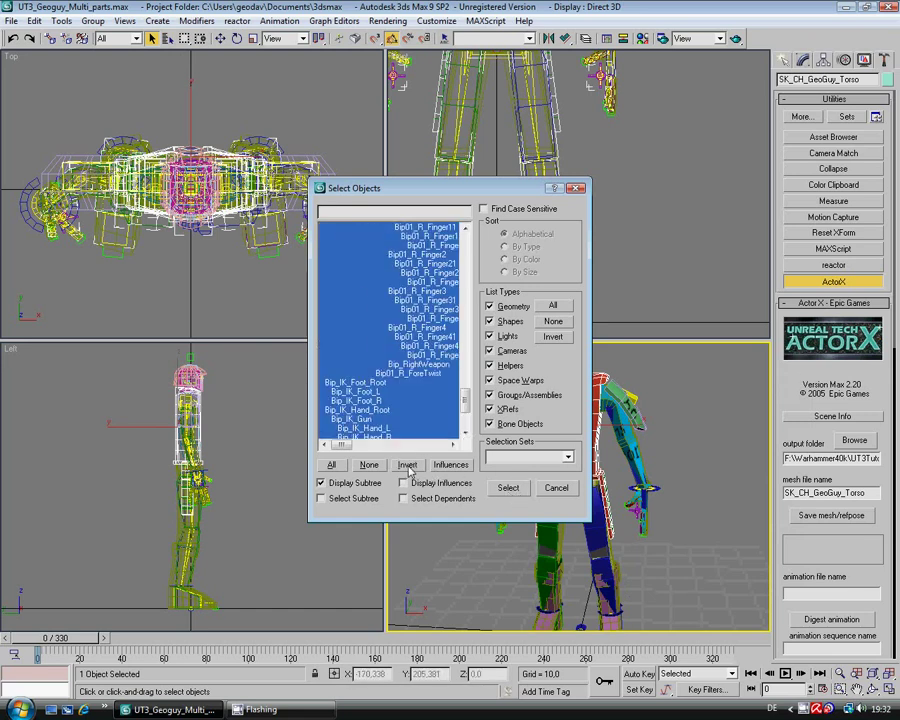
{"action": "left_click", "coordinate": [522, 489]}
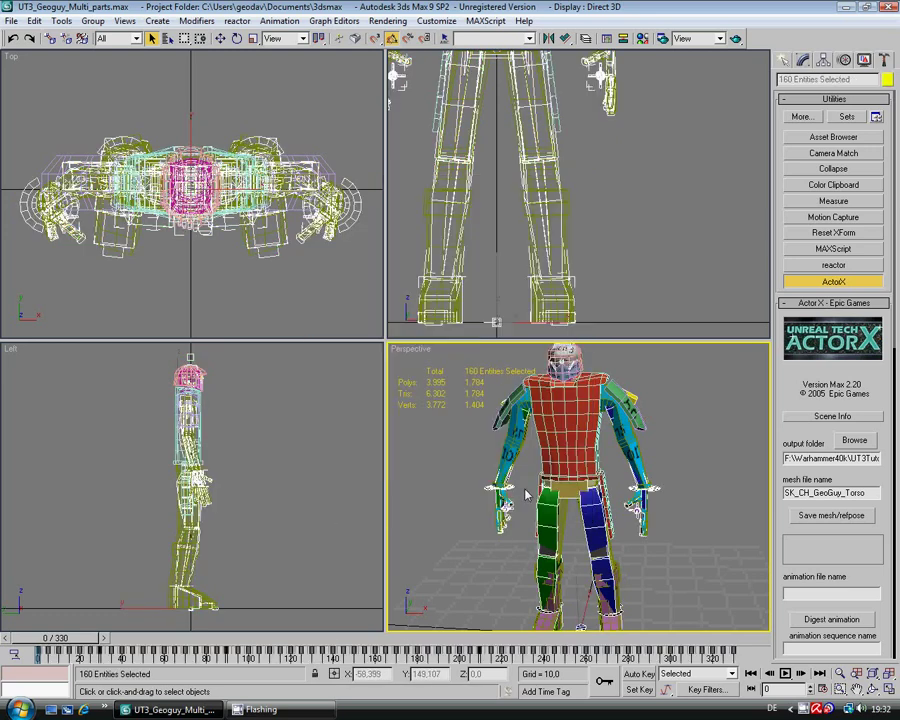
{"action": "right_click", "coordinate": [681, 441]}
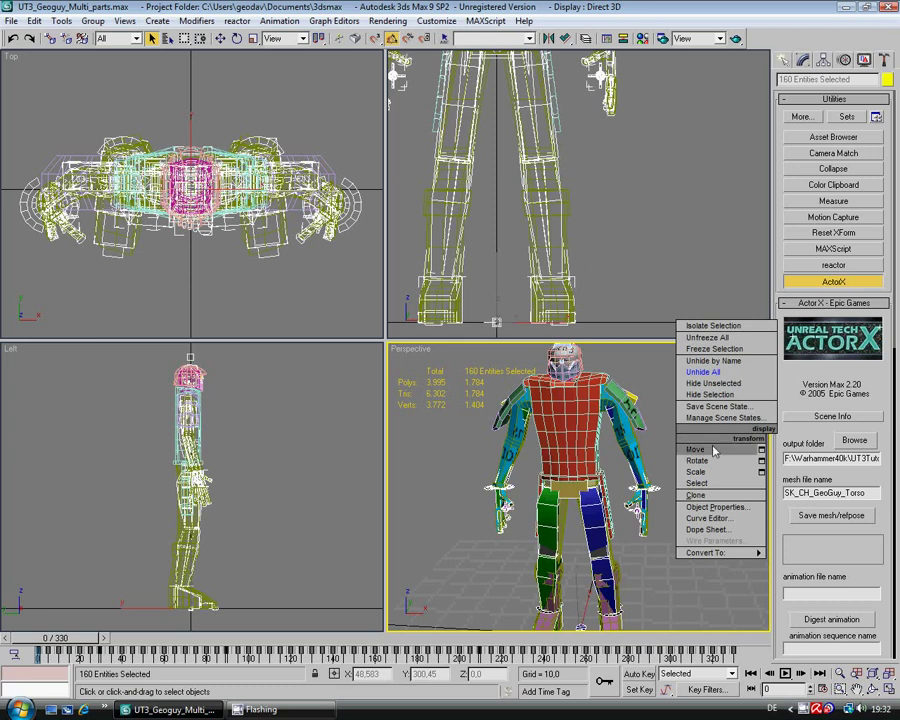
{"action": "left_click", "coordinate": [710, 396]}
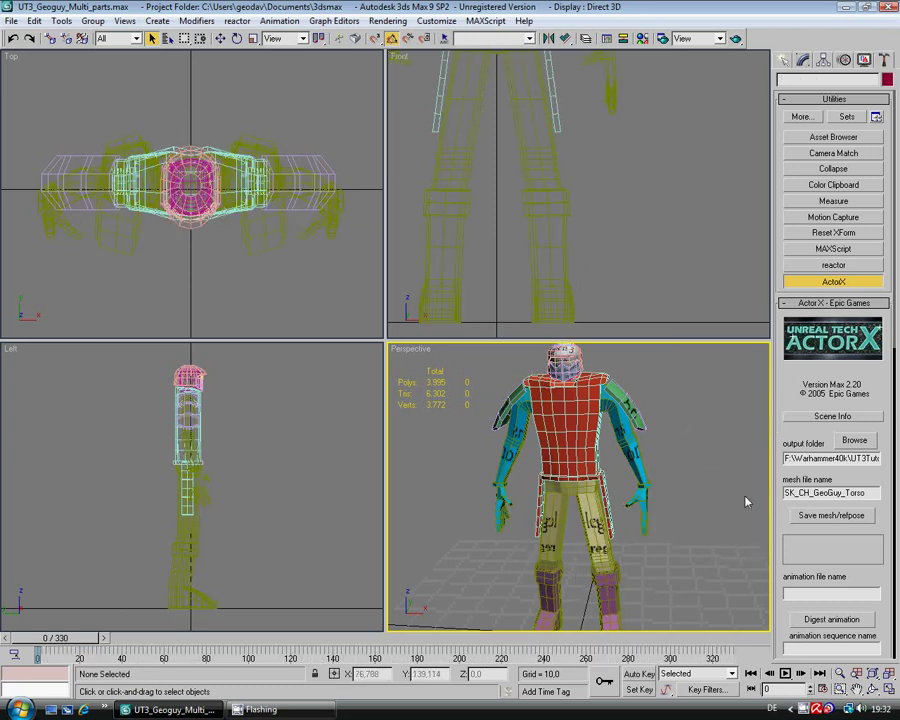
{"action": "left_click", "coordinate": [607, 590]}
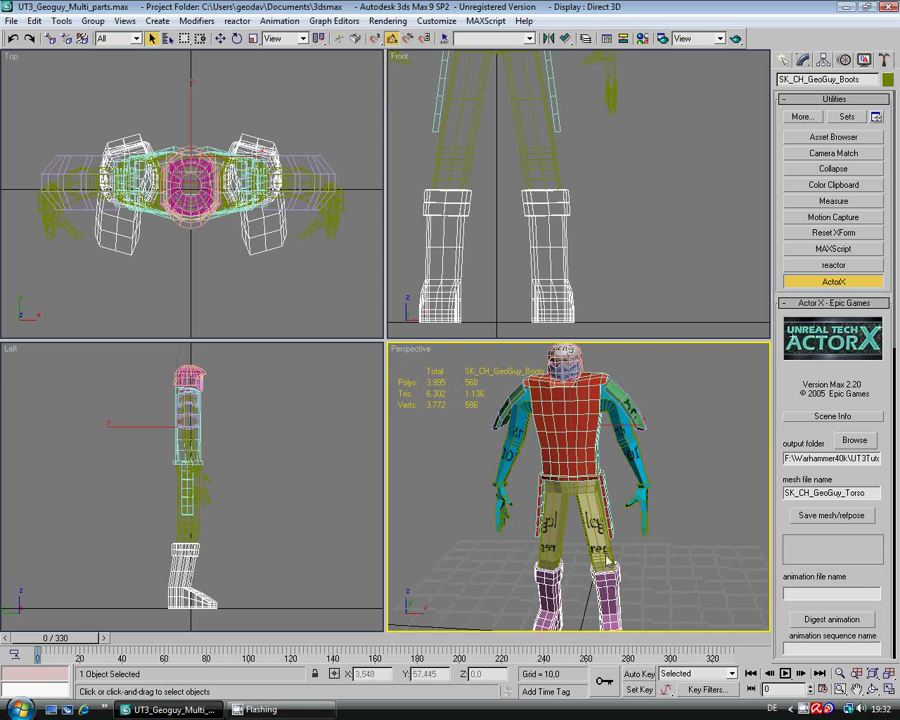
{"action": "left_click", "coordinate": [601, 543]}
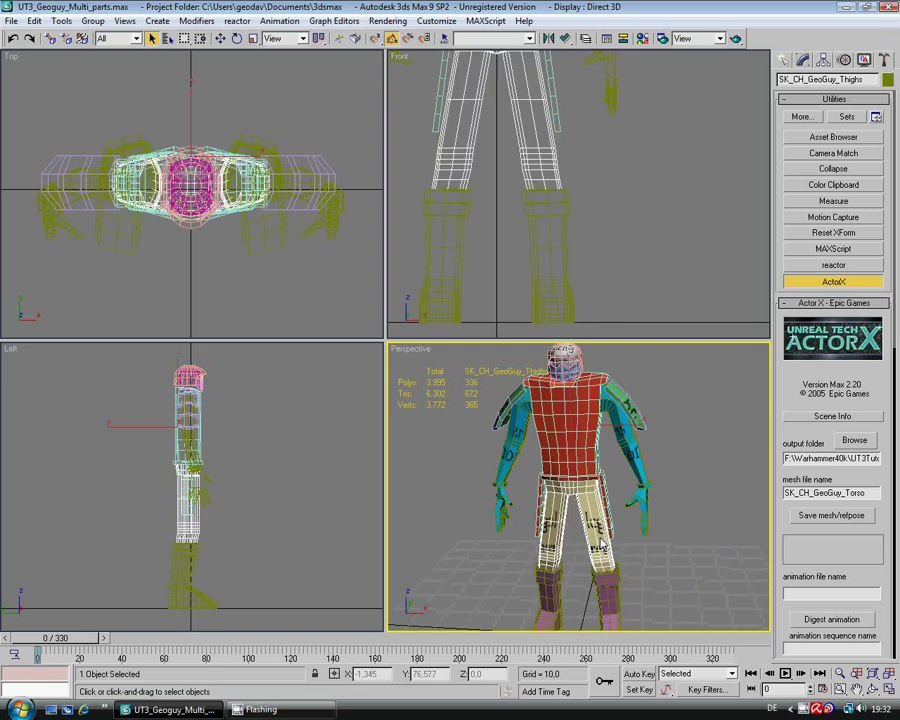
{"action": "left_click", "coordinate": [637, 470]}
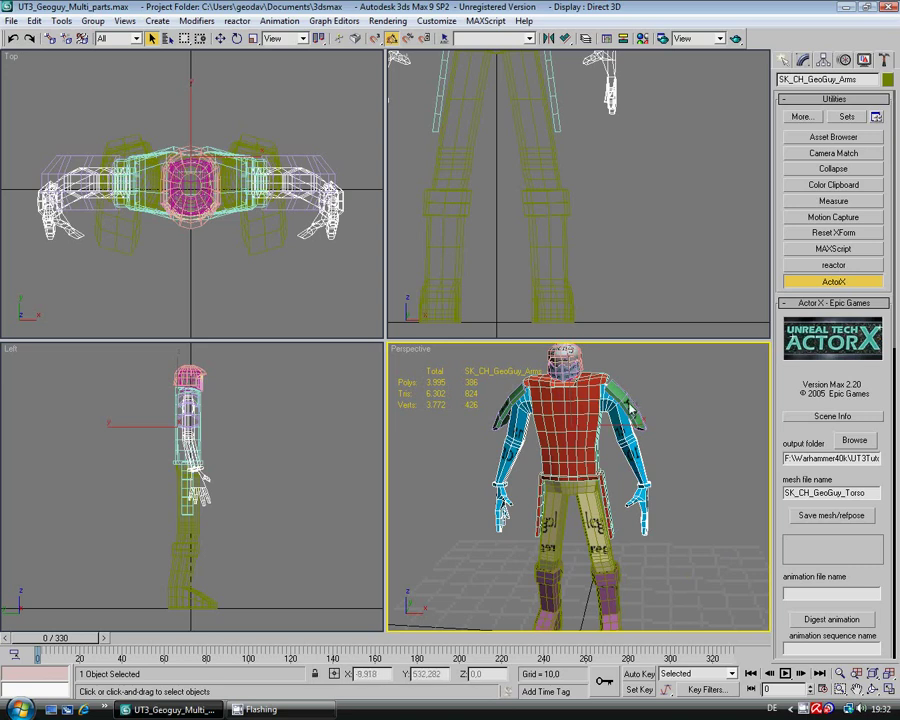
{"action": "left_click", "coordinate": [565, 382]}
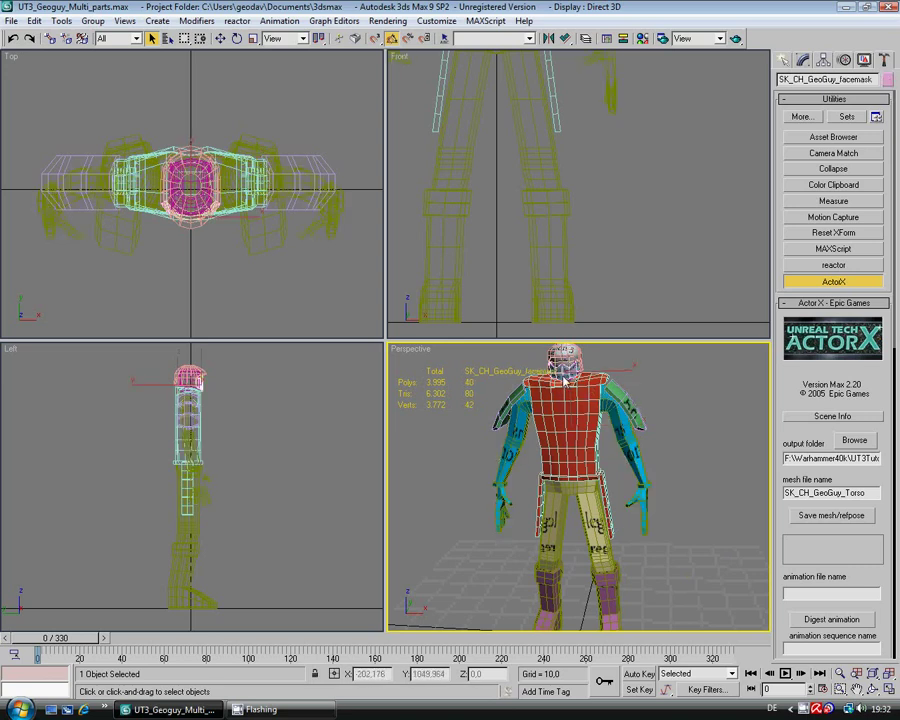
{"action": "left_click", "coordinate": [566, 357]}
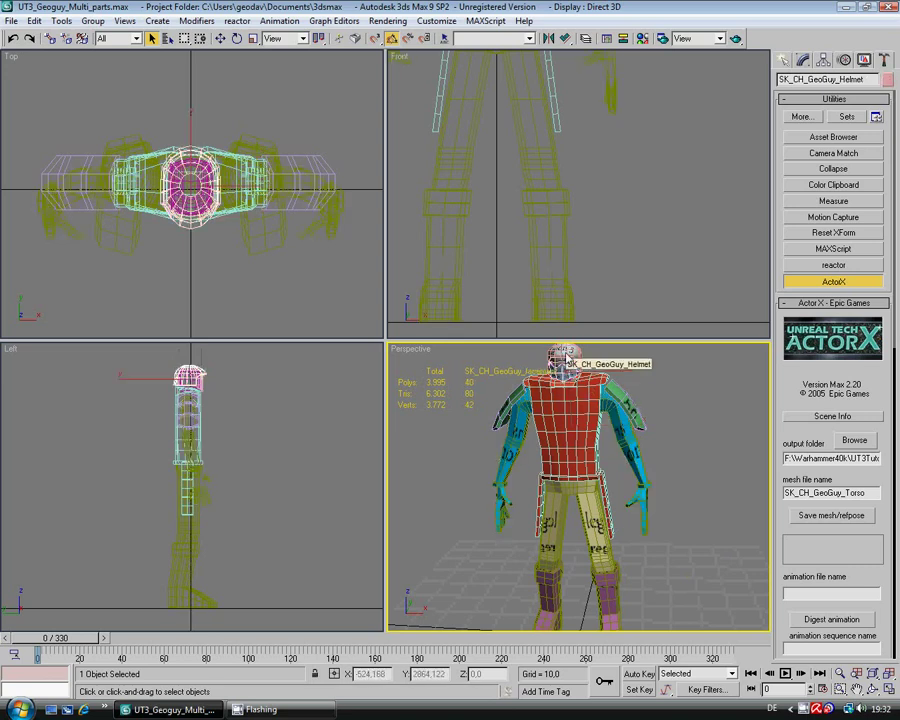
{"action": "left_click", "coordinate": [568, 367]}
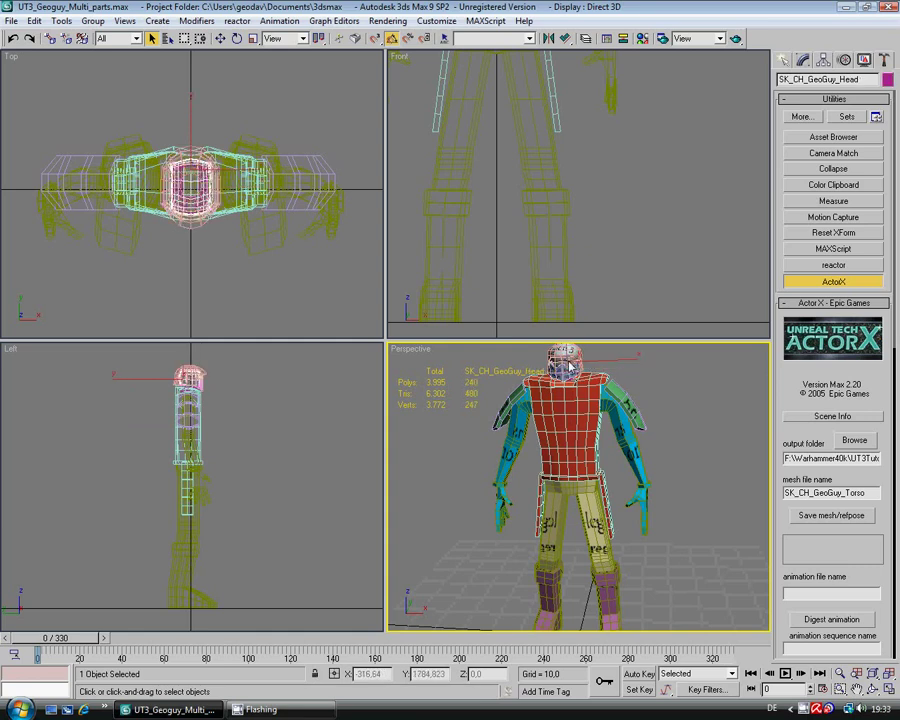
{"action": "left_click", "coordinate": [555, 368]}
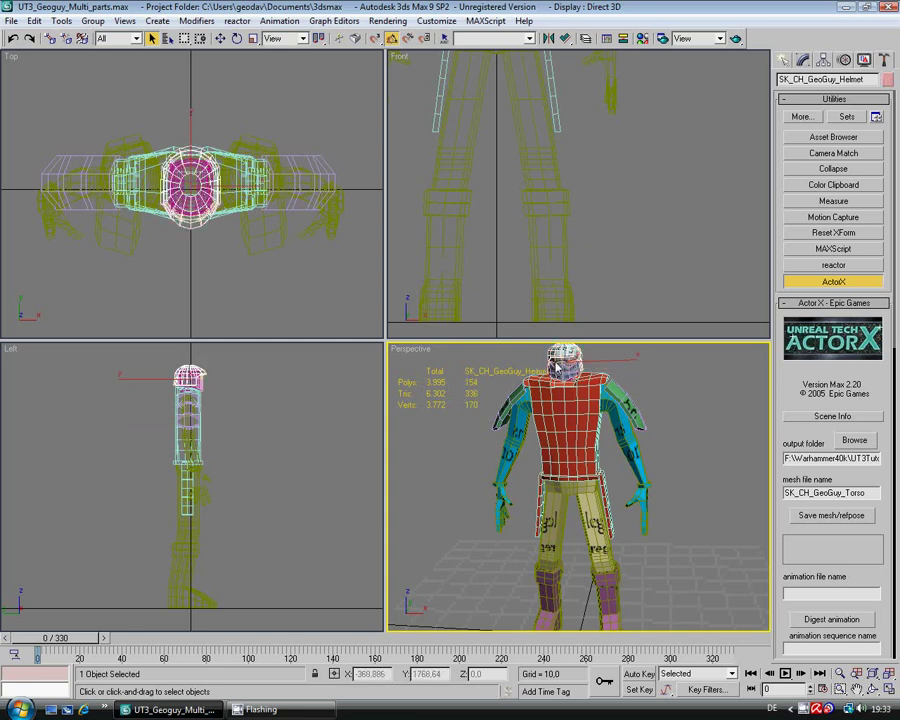
{"action": "left_click", "coordinate": [556, 368]}
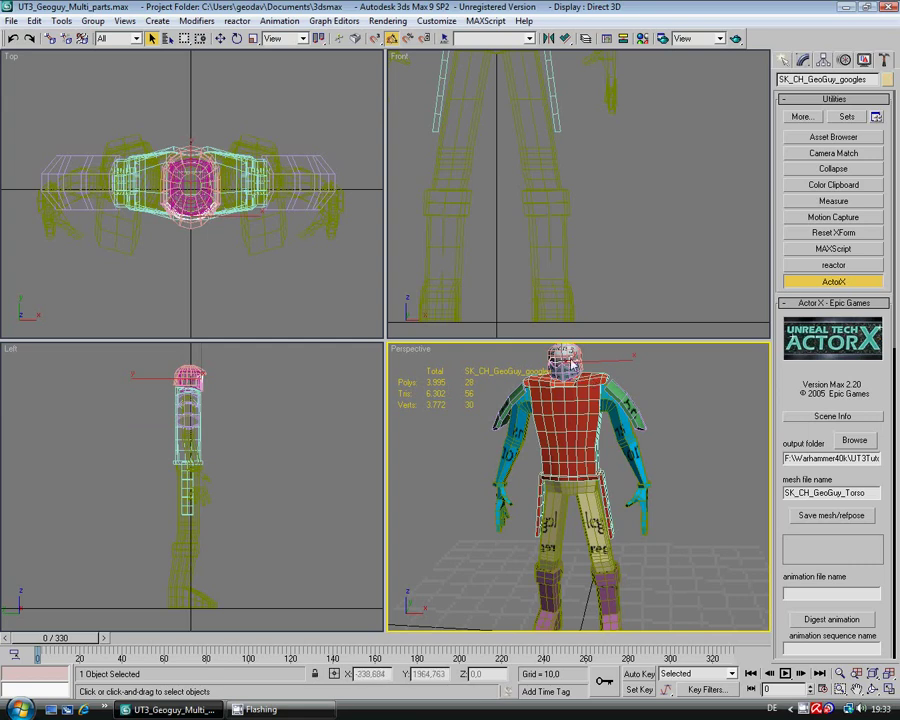
{"action": "left_click", "coordinate": [562, 362]}
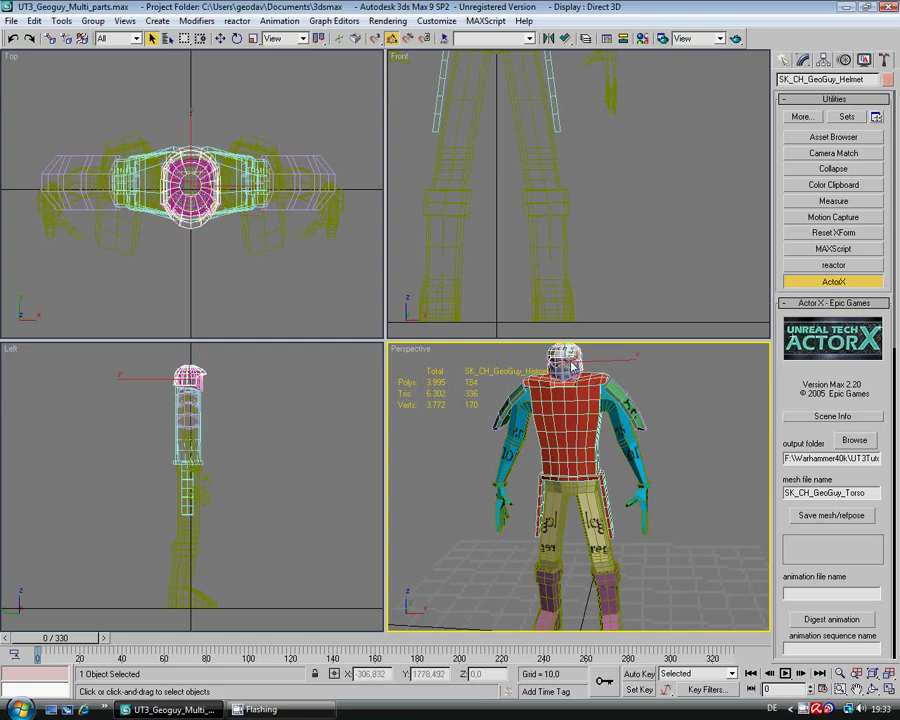
{"action": "left_click", "coordinate": [570, 367]}
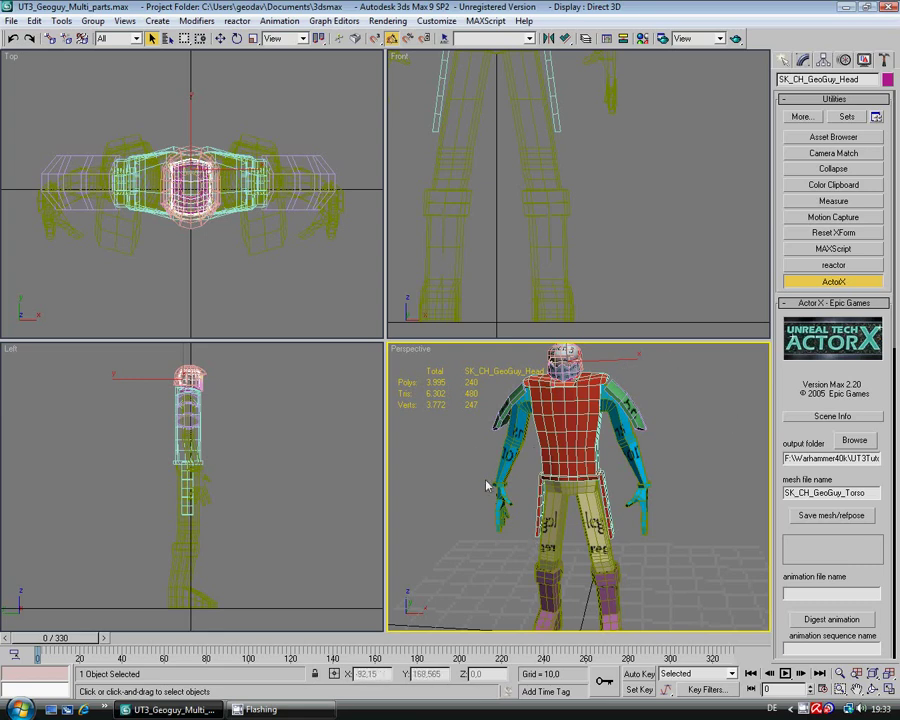
Select the left shoulder pad mesh SK_CH_GeoGuy_LShoPad01 in the viewport.
{"action": "left_click", "coordinate": [640, 426]}
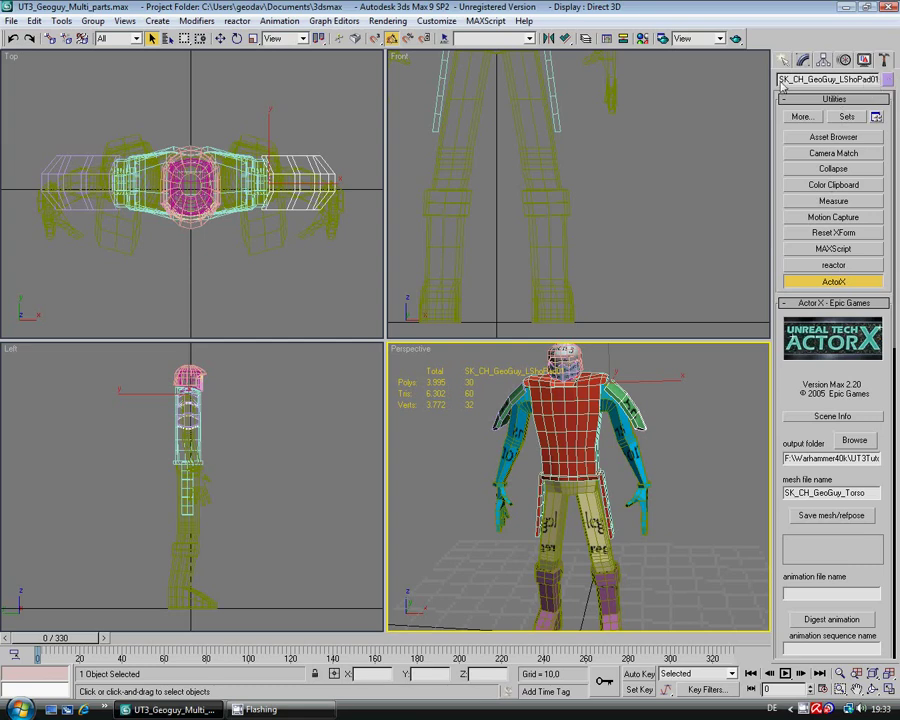
Copy the name SK_CH_GeoGuy_LShoPad01 into ActorX's mesh file name field.
{"action": "left_click_drag", "start_coordinate": [781, 80], "coordinate": [856, 80]}
{"action": "key", "text": "ctrl+c"}
{"action": "right_click", "coordinate": [856, 82]}
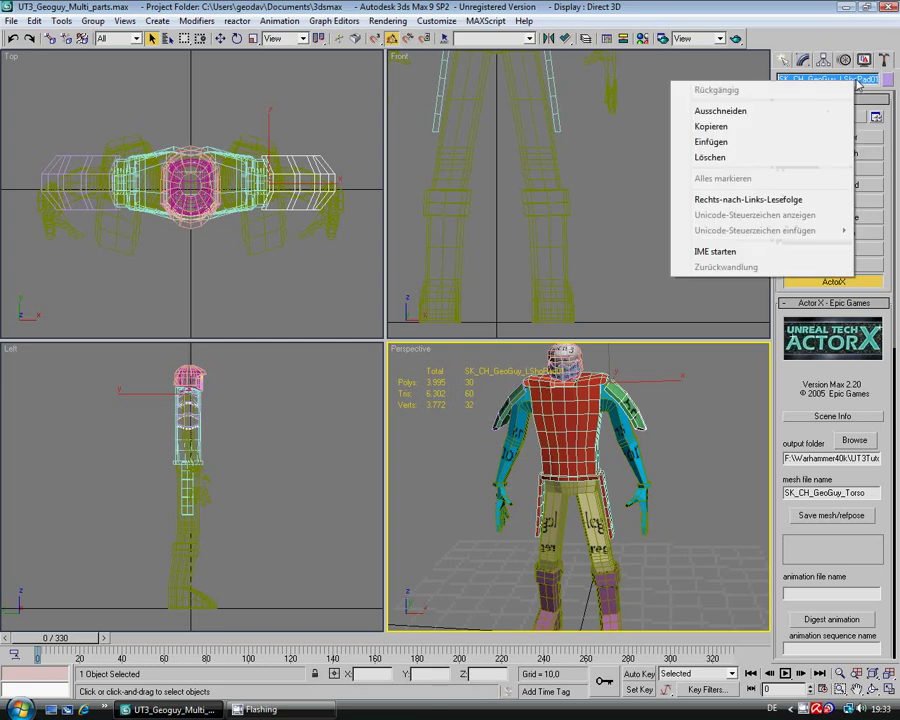
{"action": "left_click", "coordinate": [818, 126]}
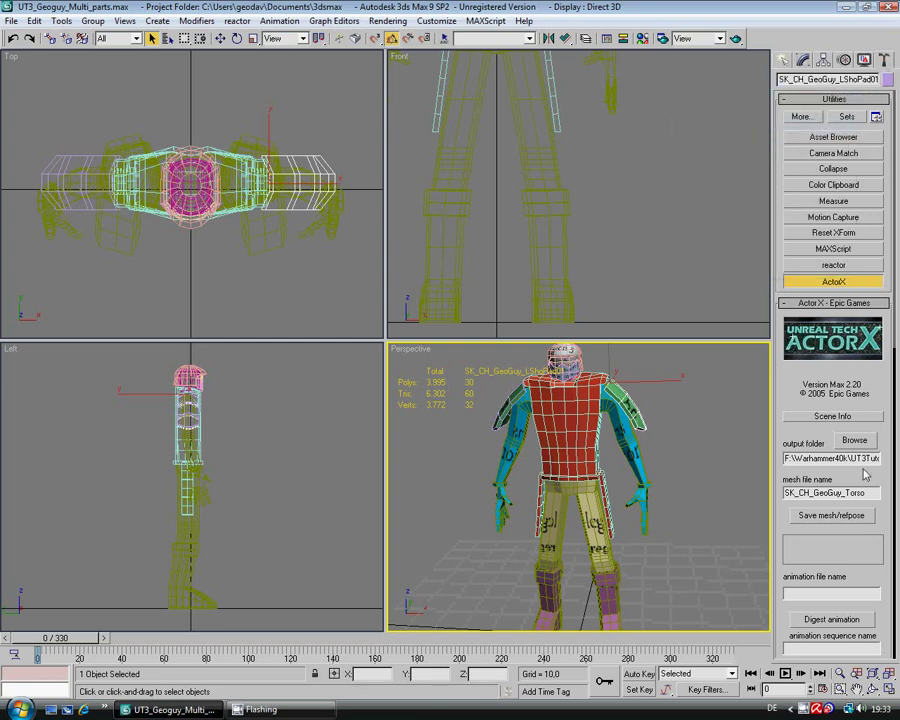
{"action": "left_click_drag", "start_coordinate": [868, 492], "coordinate": [785, 492]}
{"action": "right_click", "coordinate": [789, 495]}
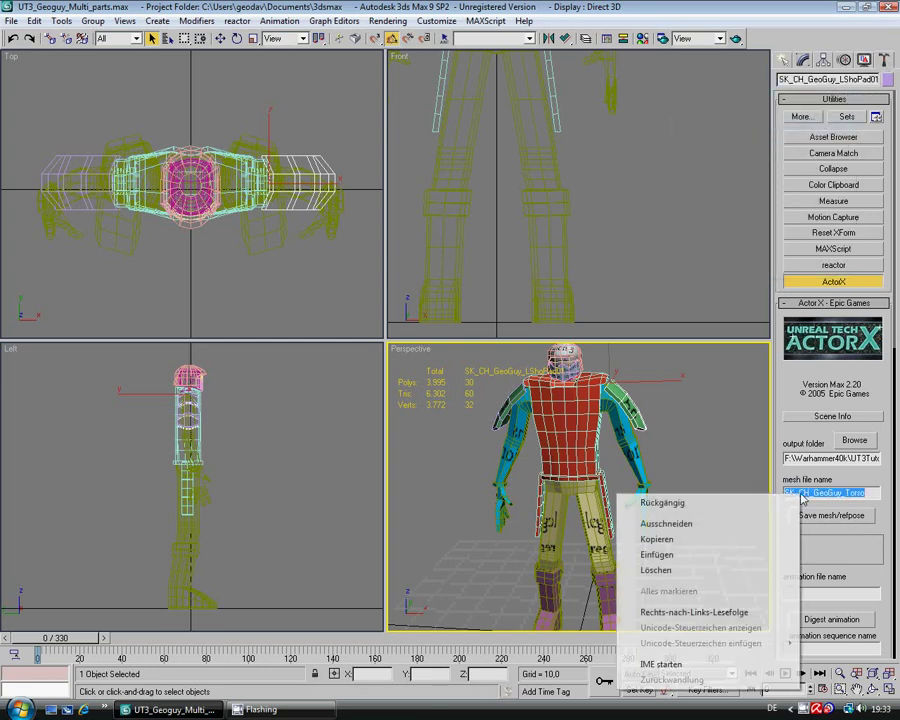
{"action": "left_click", "coordinate": [779, 554]}
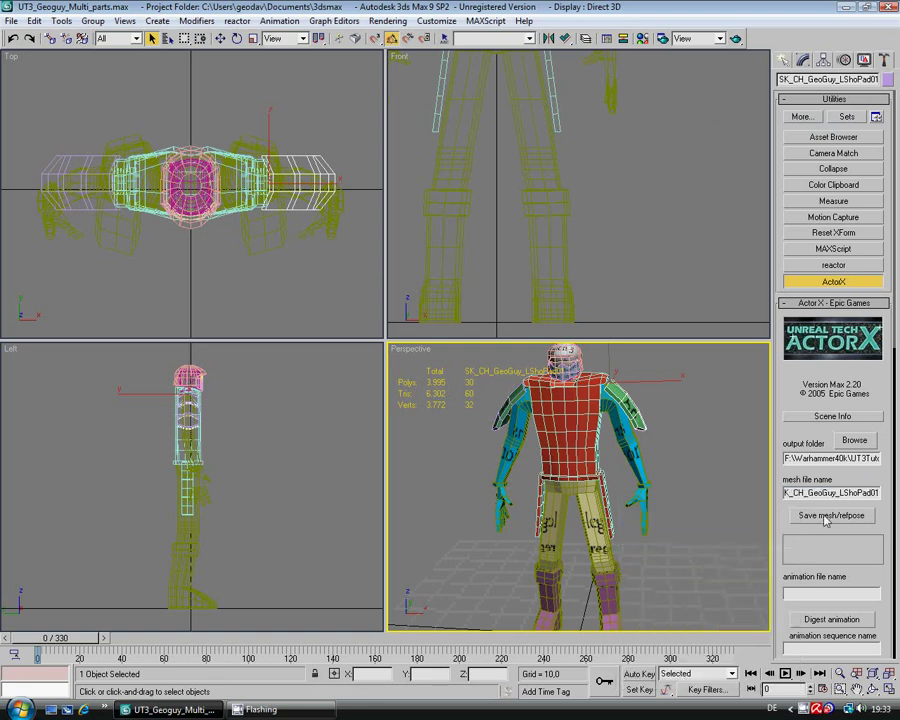
Save the shoulder pad mesh and reference pose, dismissing the three notes.
{"action": "left_click", "coordinate": [826, 516]}
{"action": "left_click", "coordinate": [472, 394]}
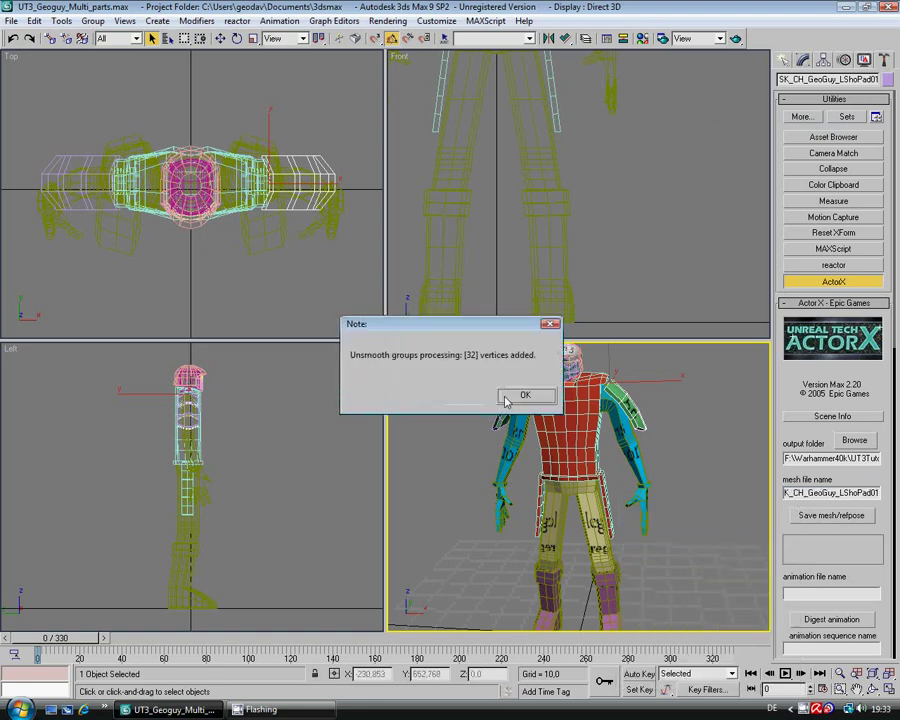
{"action": "left_click", "coordinate": [516, 395]}
{"action": "left_click", "coordinate": [510, 397]}
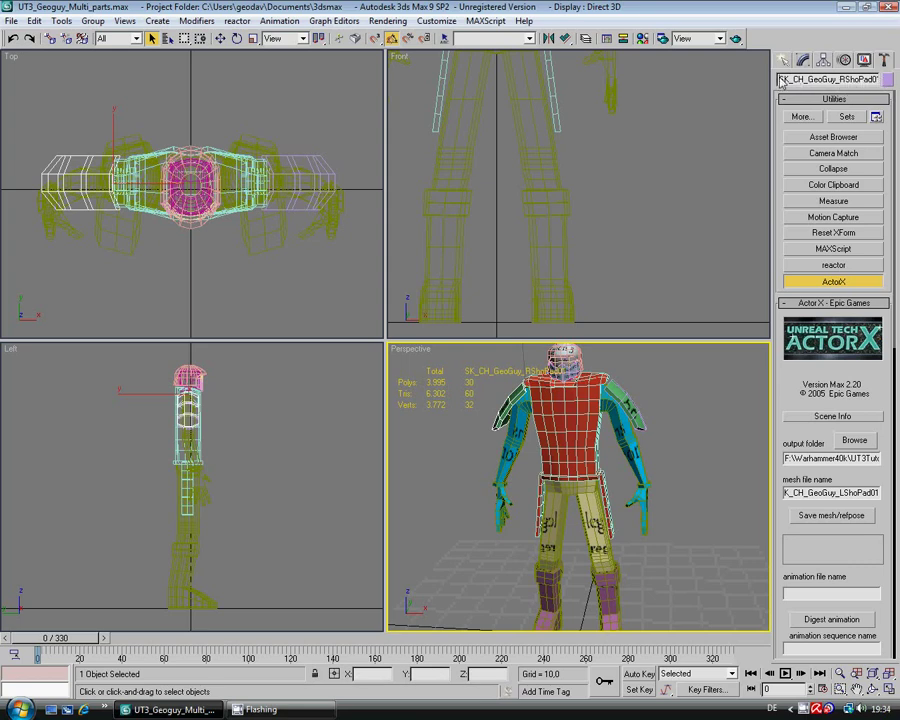
Put the object name SK_CH_GeoGuy_RShoPad01 into ActorX's mesh file name field.
{"action": "left_click_drag", "start_coordinate": [781, 83], "coordinate": [895, 80]}
{"action": "right_click", "coordinate": [869, 82]}
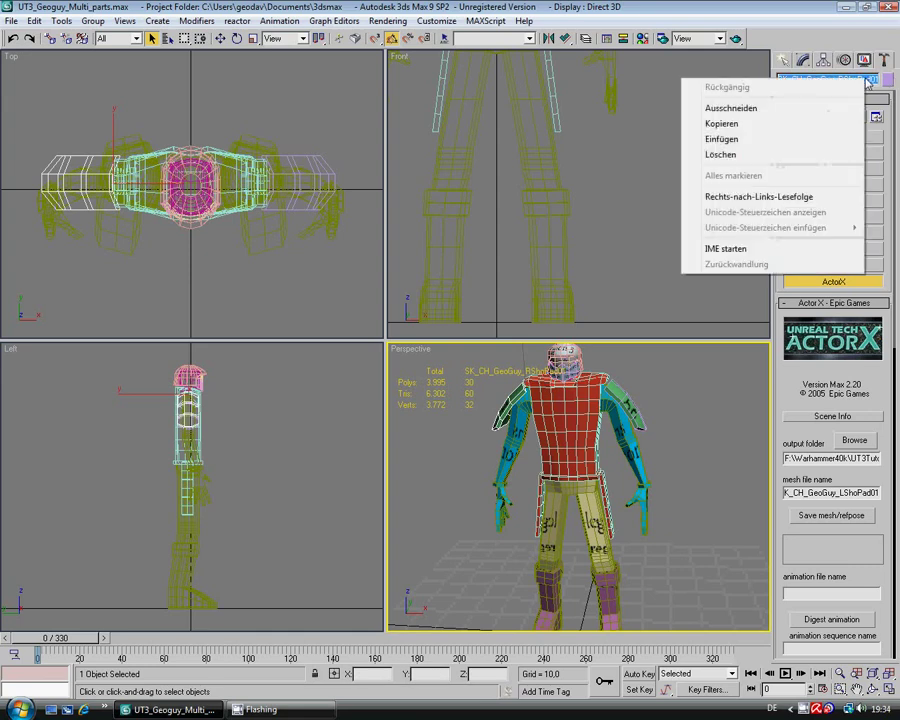
{"action": "left_click", "coordinate": [829, 128]}
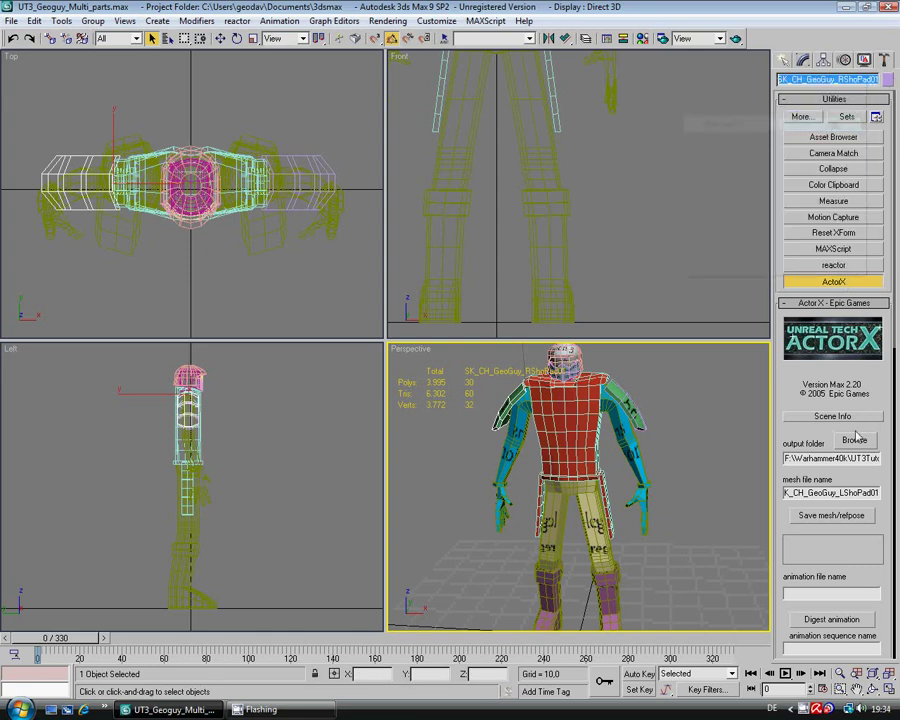
{"action": "left_click", "coordinate": [844, 497]}
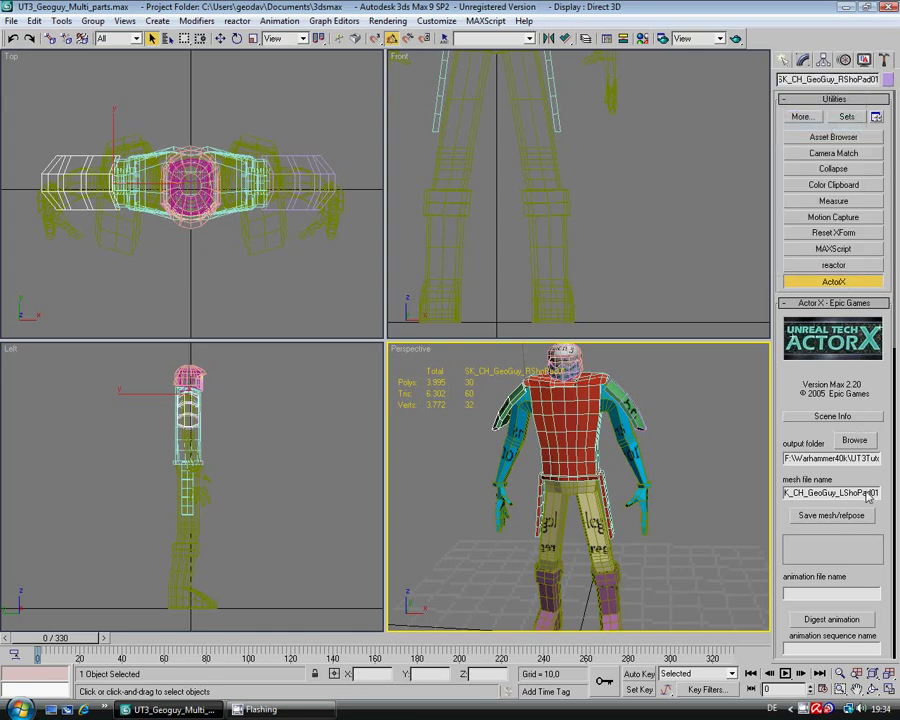
{"action": "left_click_drag", "start_coordinate": [880, 494], "coordinate": [790, 494]}
{"action": "right_click", "coordinate": [790, 497]}
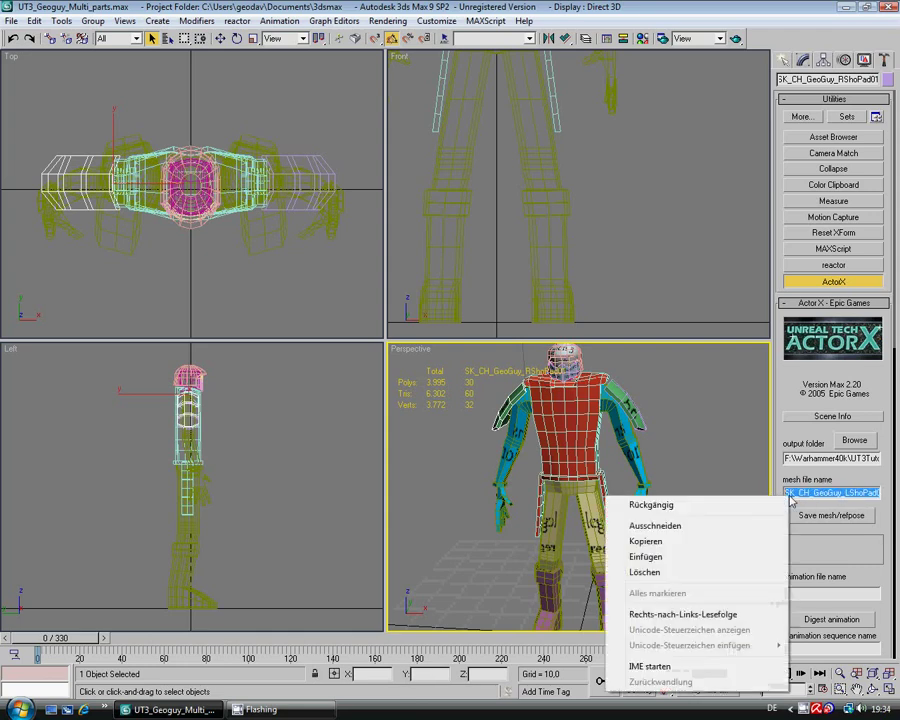
{"action": "left_click", "coordinate": [777, 541]}
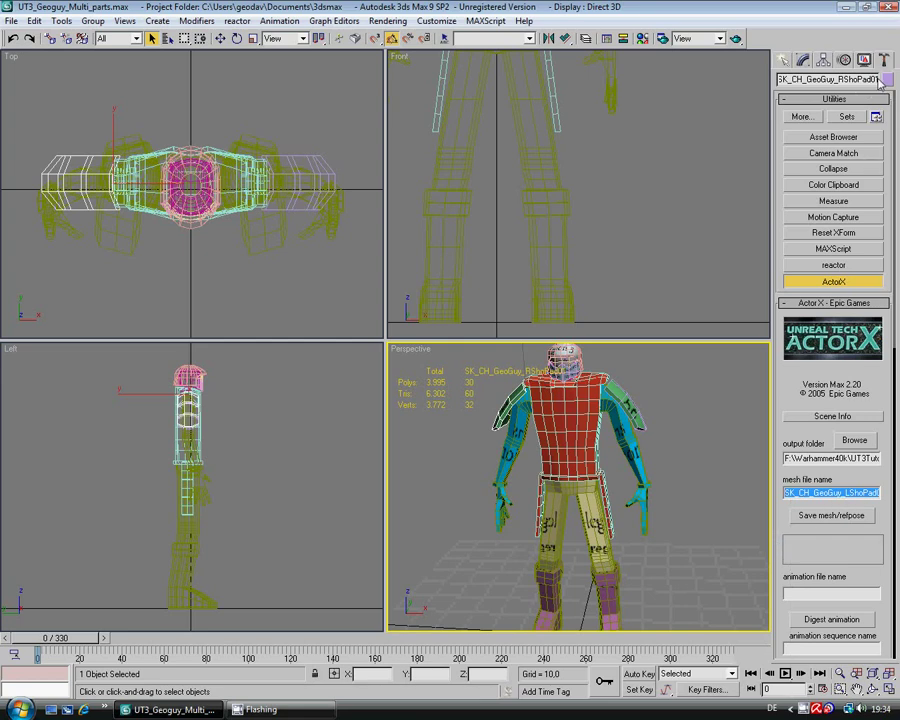
{"action": "right_click", "coordinate": [793, 86]}
{"action": "key", "text": "ctrl+c"}
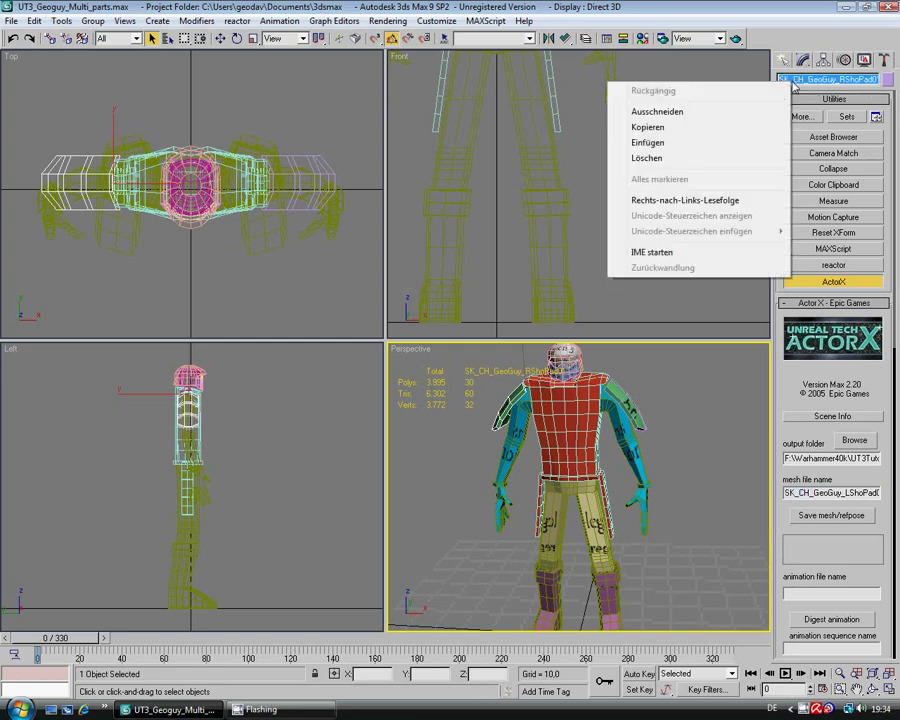
{"action": "left_click", "coordinate": [745, 129]}
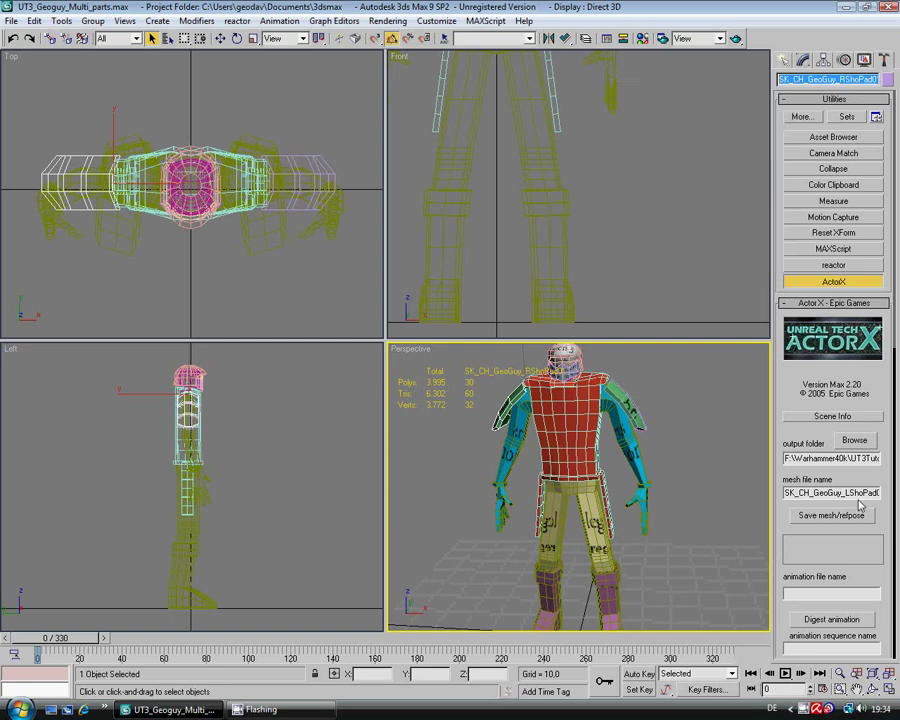
{"action": "left_click", "coordinate": [794, 496]}
{"action": "right_click", "coordinate": [793, 496]}
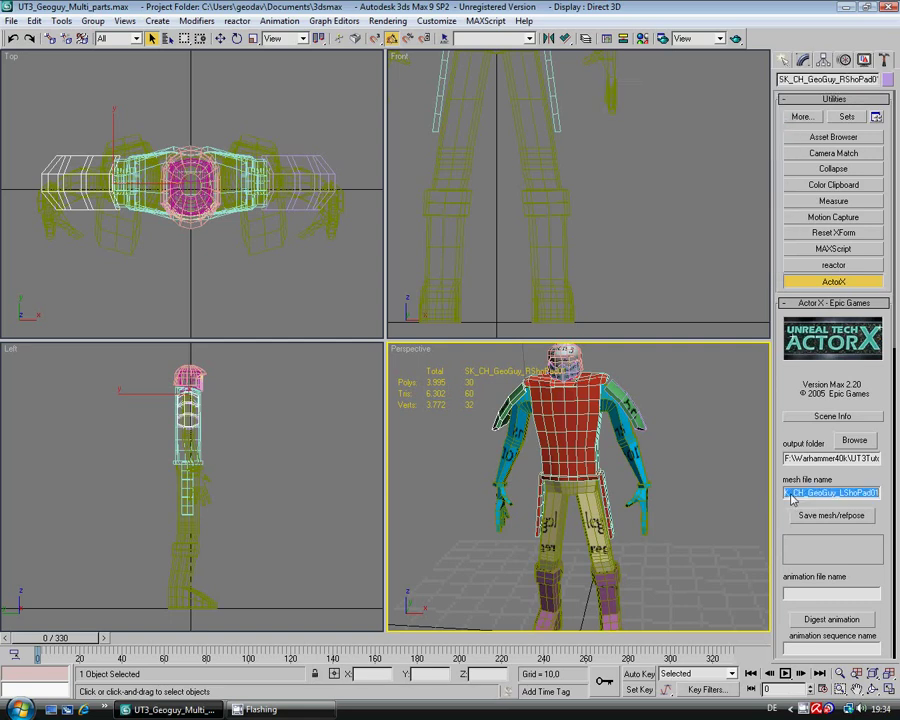
{"action": "left_click", "coordinate": [767, 556]}
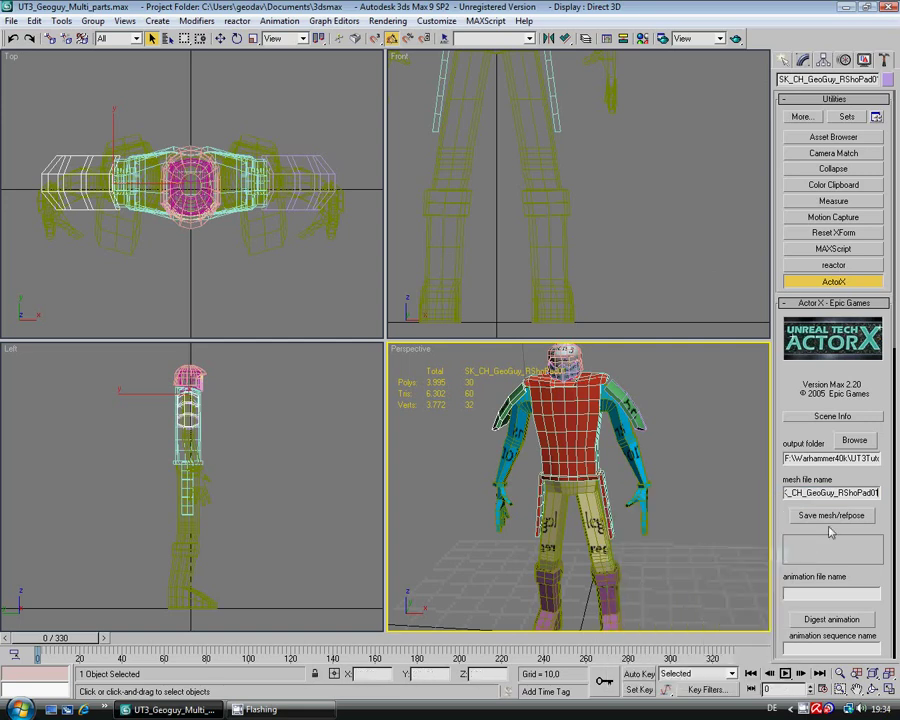
Save the right shoulder pad mesh and reference pose, dismiss the notes, and save the scene.
{"action": "left_click", "coordinate": [805, 515]}
{"action": "left_click", "coordinate": [478, 397]}
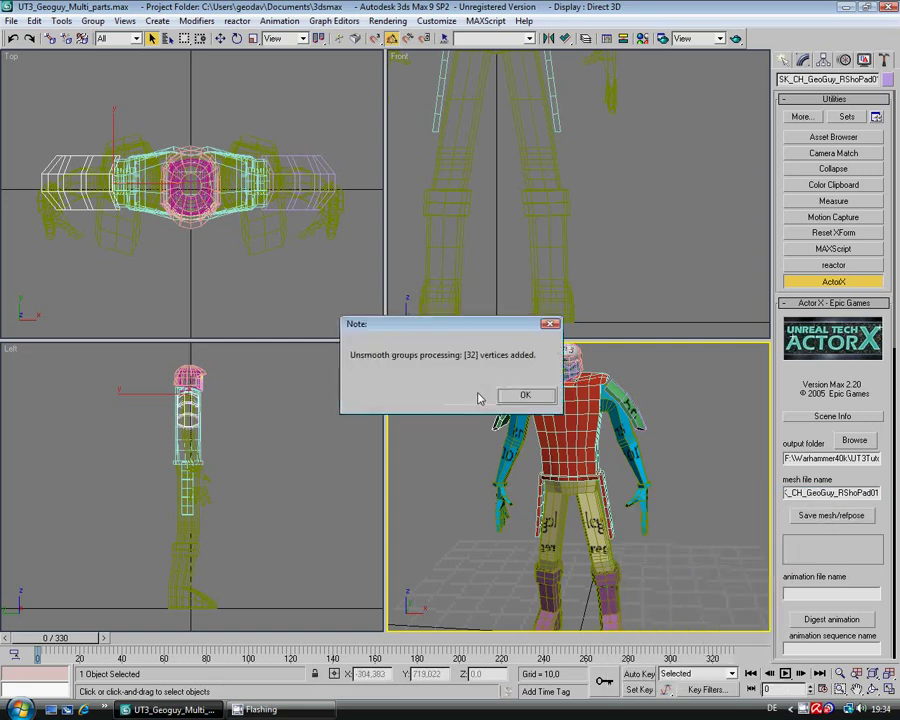
{"action": "left_click", "coordinate": [516, 396]}
{"action": "left_click", "coordinate": [516, 396]}
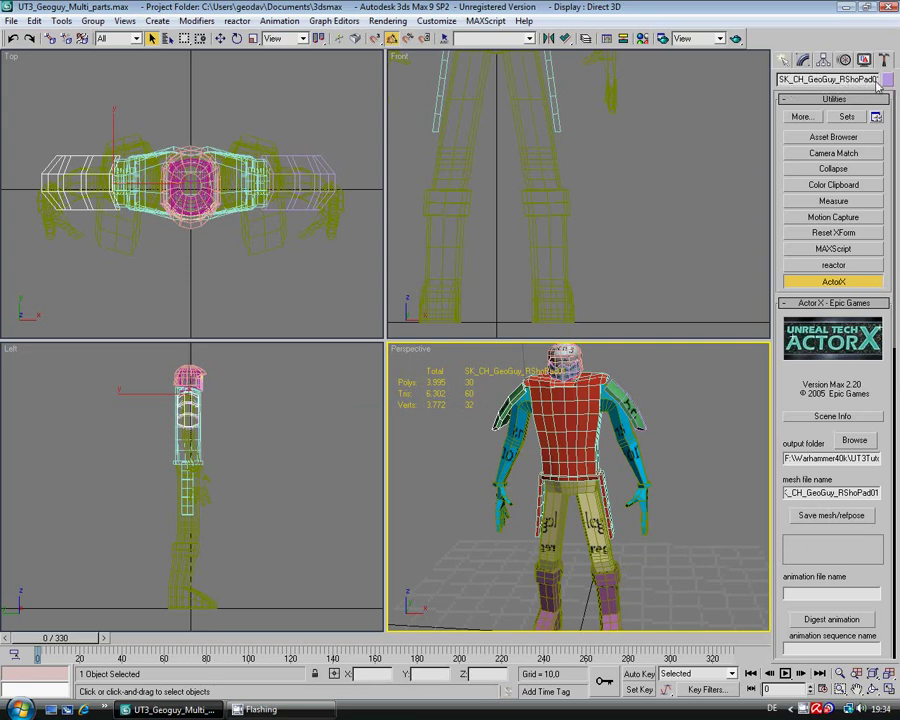
{"action": "key", "text": "ctrl+s"}
Select SK_CH_GeoGuy_neckstump by name and hide all other objects, undoing an accidental hide.
{"action": "key", "text": "h"}
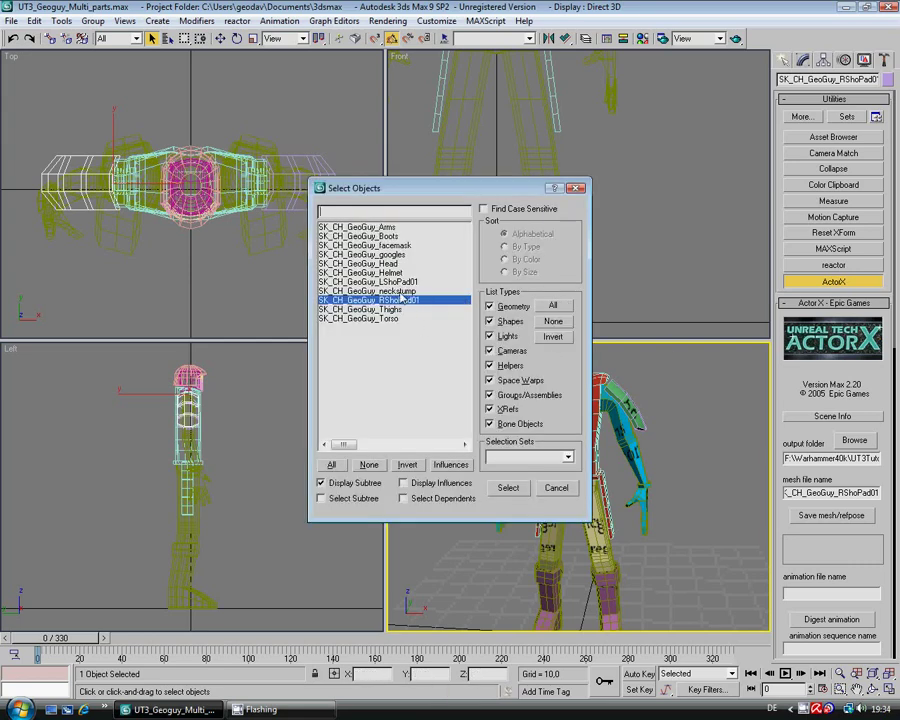
{"action": "left_click", "coordinate": [398, 291]}
{"action": "double_click", "coordinate": [399, 292]}
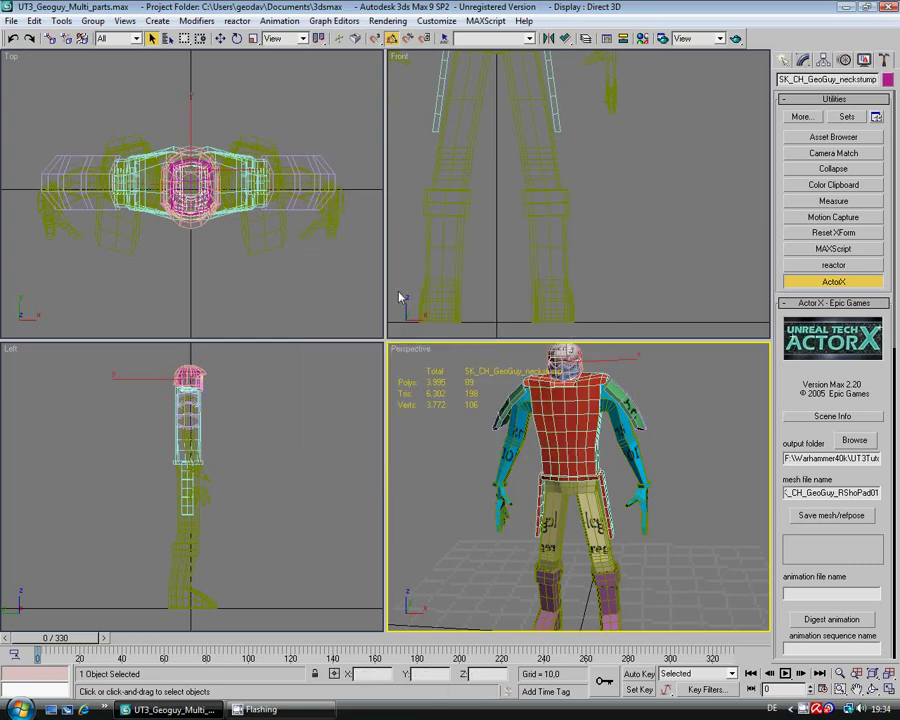
{"action": "right_click", "coordinate": [677, 399]}
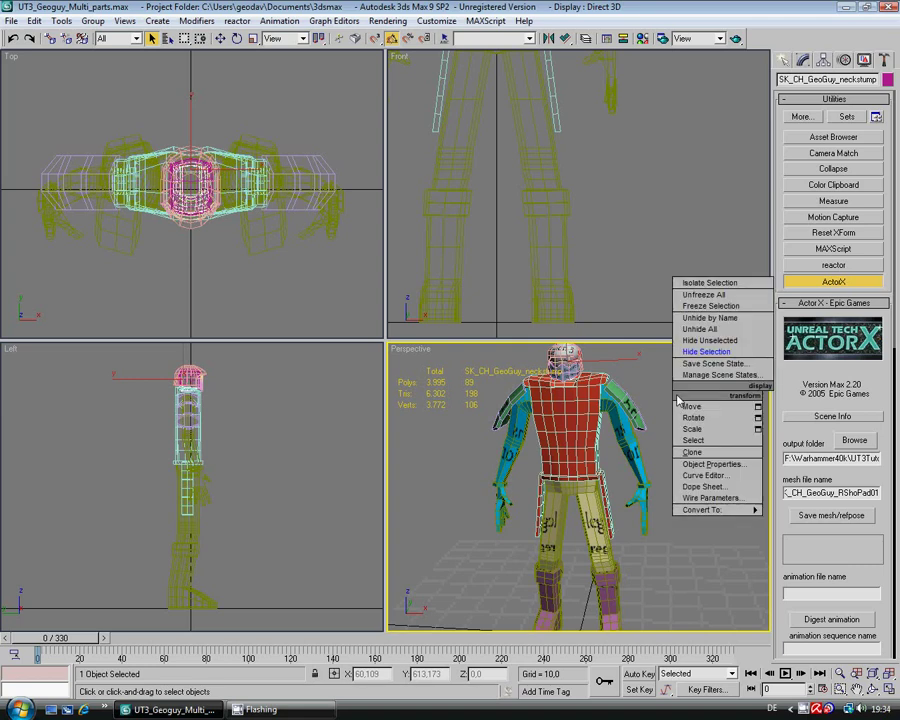
{"action": "left_click", "coordinate": [708, 352]}
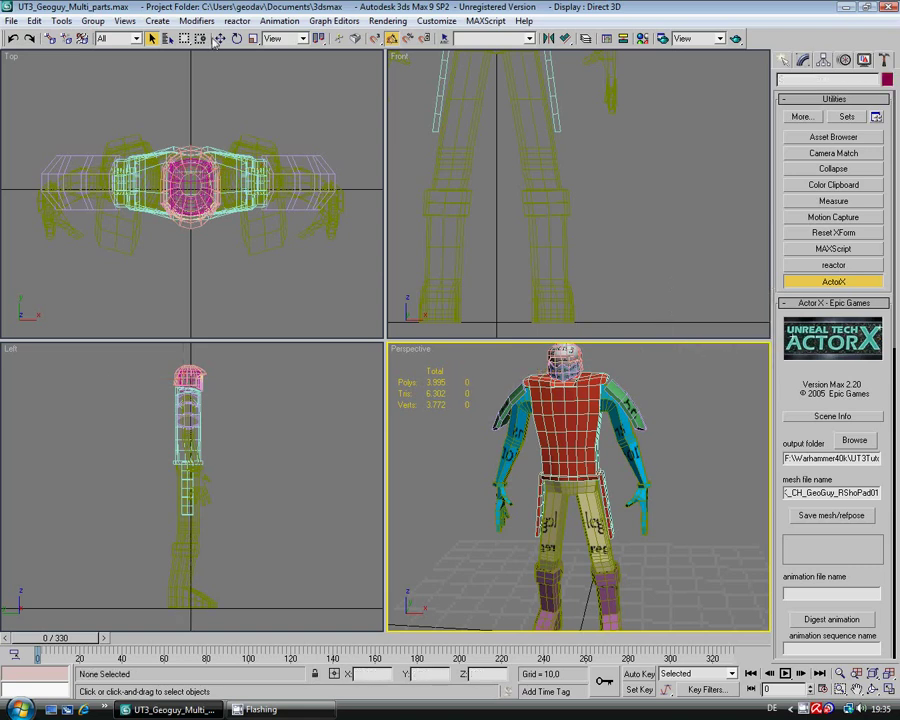
{"action": "left_click", "coordinate": [12, 38]}
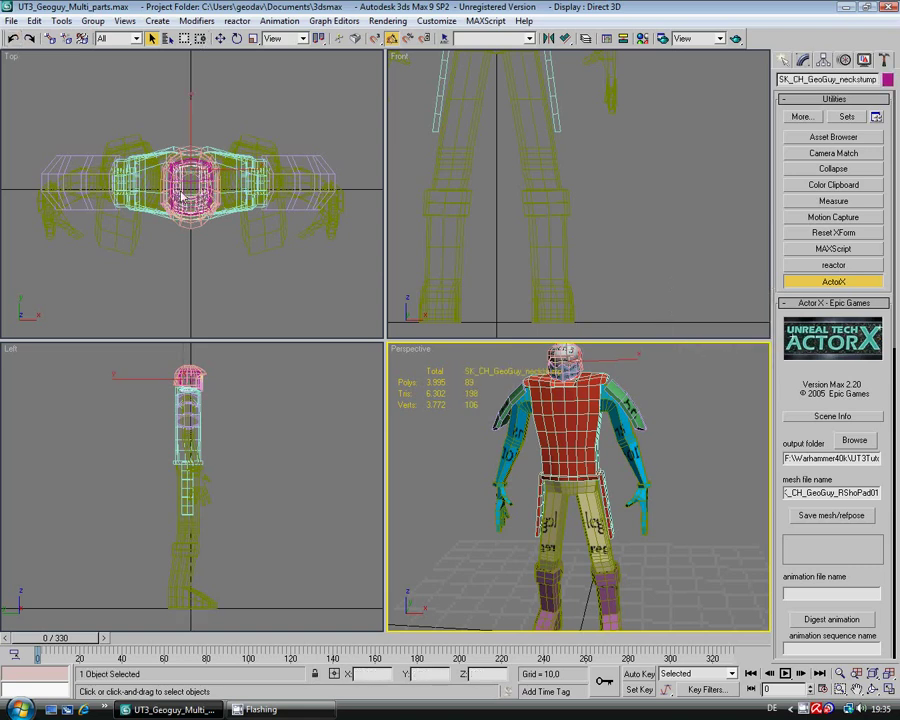
{"action": "right_click", "coordinate": [718, 437]}
{"action": "left_click", "coordinate": [736, 378]}
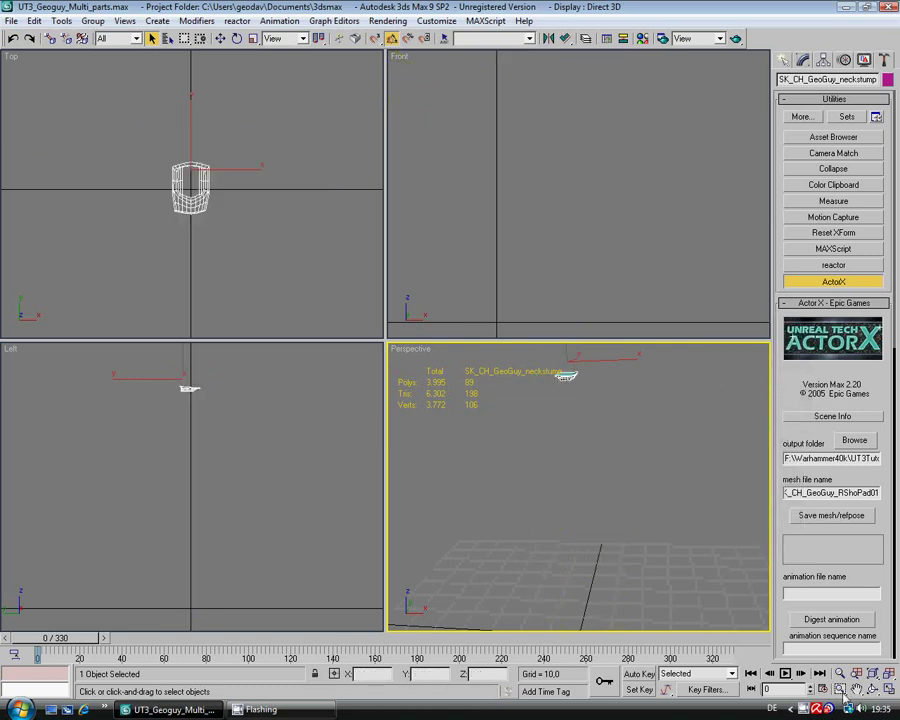
Zoom all views to the neck stump and orbit around it to inspect top, sides and underside.
{"action": "left_click", "coordinate": [888, 676]}
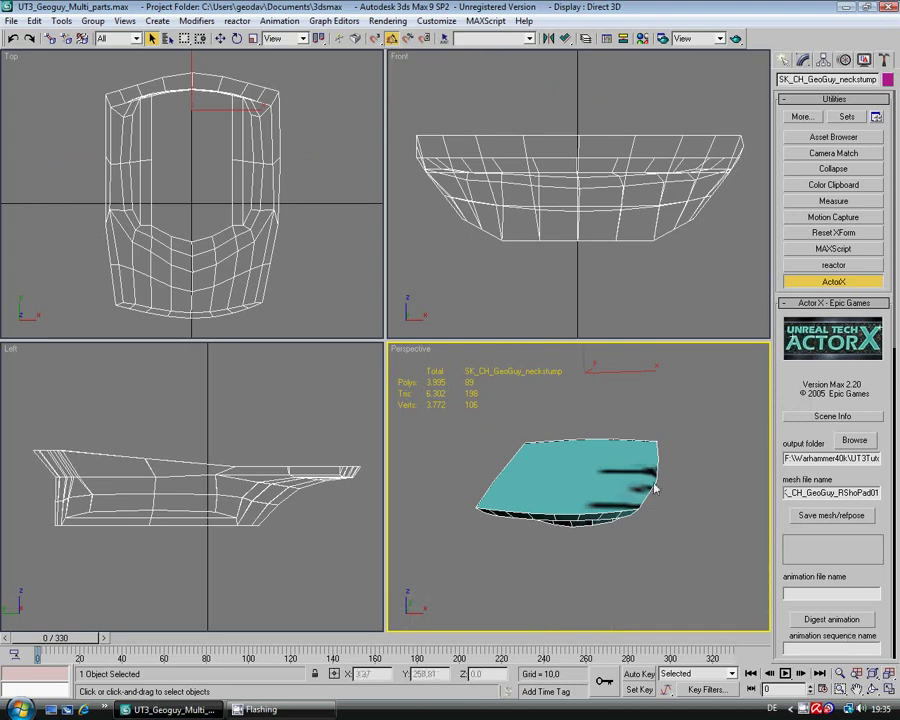
{"action": "left_click", "coordinate": [872, 688]}
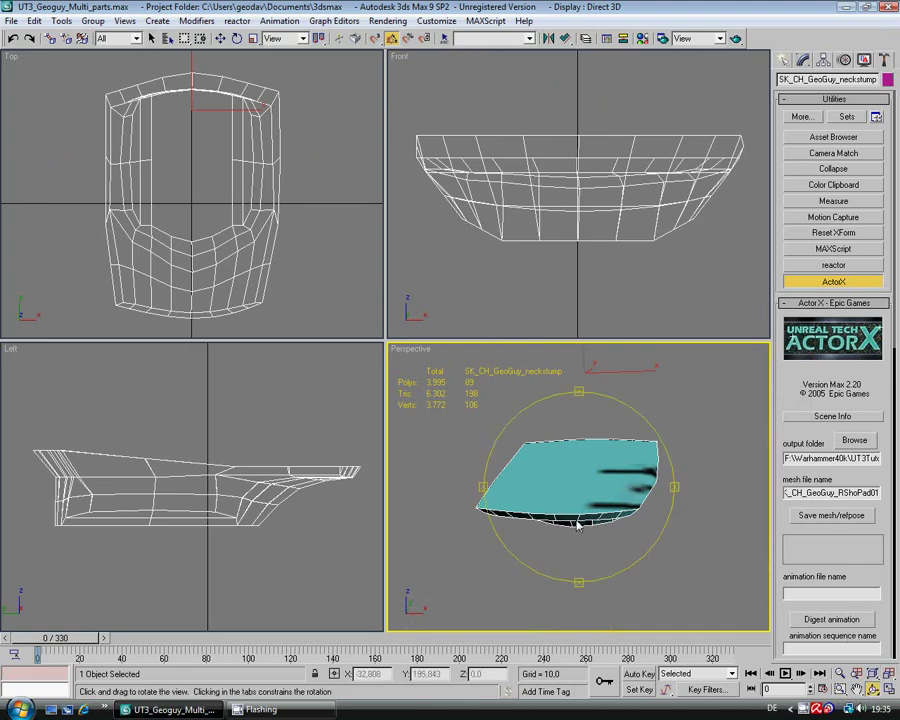
{"action": "left_click_drag", "start_coordinate": [579, 525], "coordinate": [600, 491]}
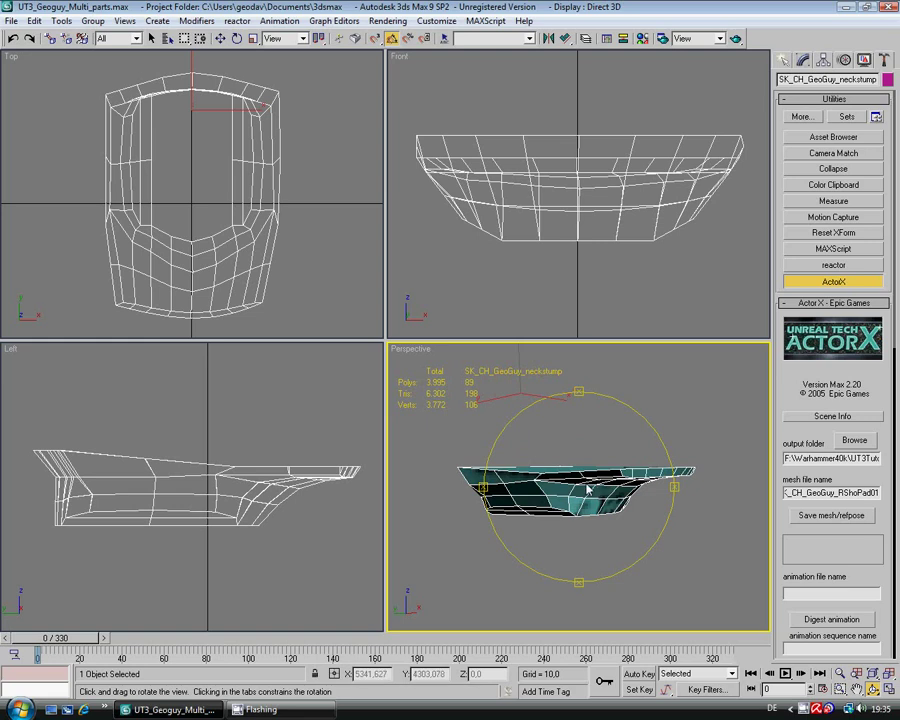
{"action": "left_click_drag", "start_coordinate": [583, 490], "coordinate": [575, 413]}
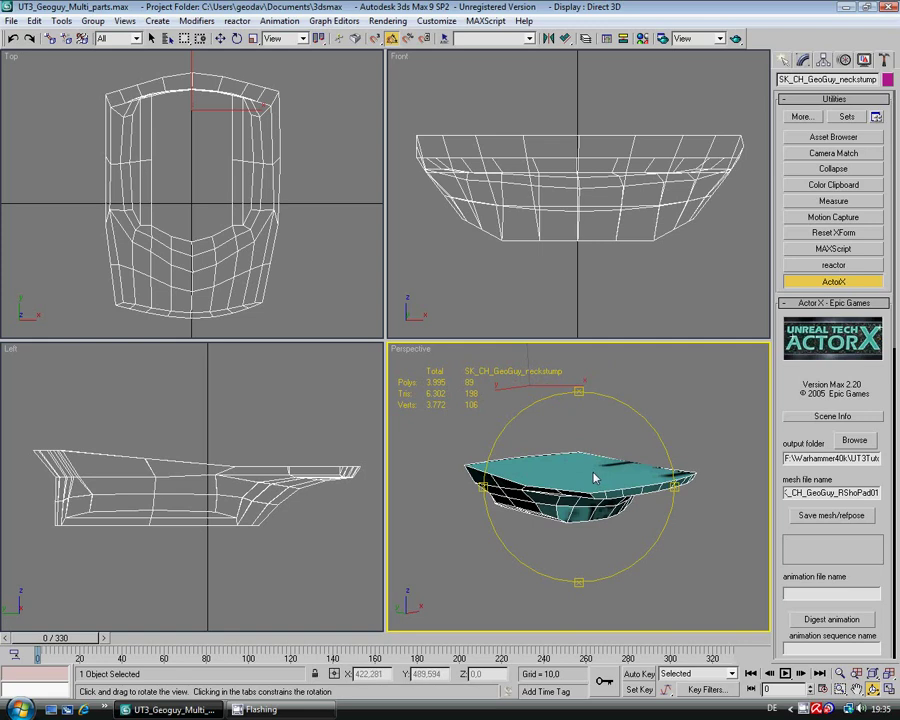
{"action": "left_click_drag", "start_coordinate": [594, 476], "coordinate": [490, 513]}
{"action": "mouse_move", "coordinate": [577, 508]}
{"action": "left_mouse_down"}
{"action": "mouse_move", "coordinate": [580, 535]}
{"action": "mouse_move", "coordinate": [570, 483]}
{"action": "mouse_move", "coordinate": [572, 505]}
{"action": "mouse_move", "coordinate": [606, 500]}
{"action": "mouse_move", "coordinate": [567, 505]}
{"action": "left_mouse_up"}
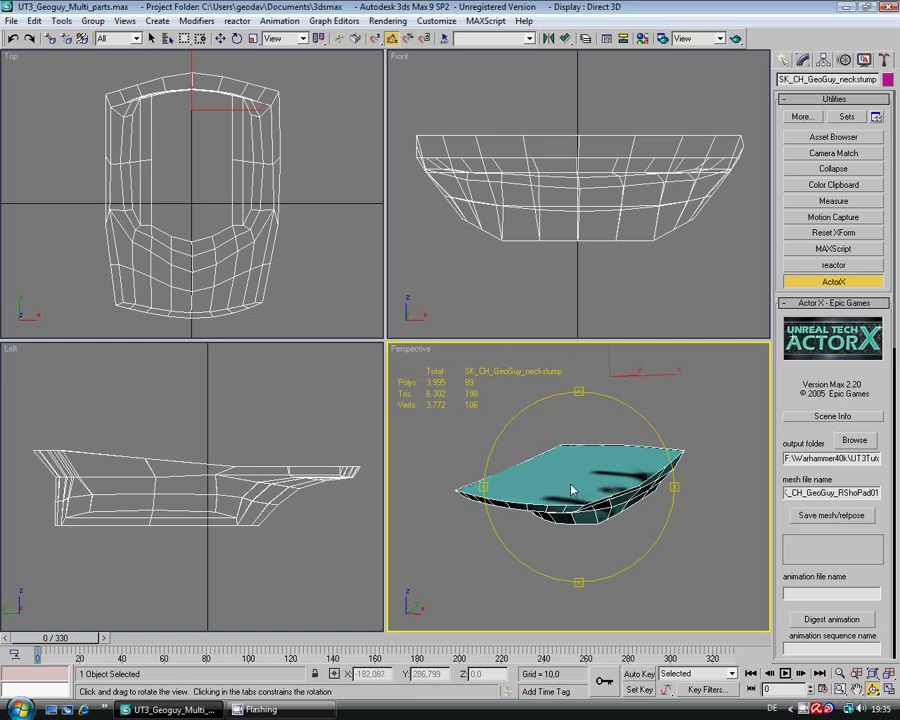
{"action": "left_click_drag", "start_coordinate": [568, 486], "coordinate": [587, 481]}
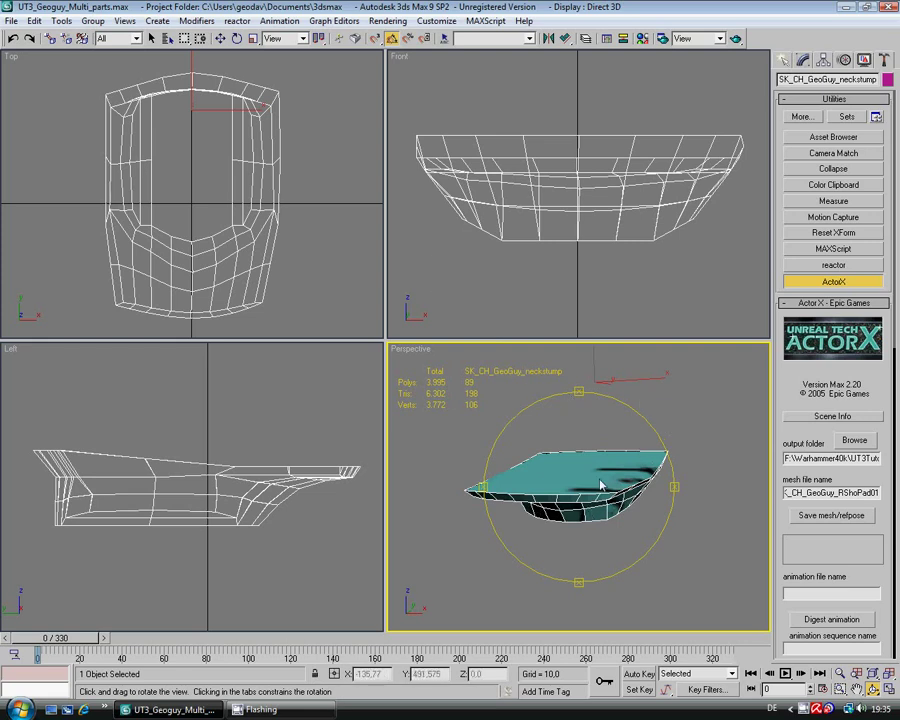
{"action": "left_click_drag", "start_coordinate": [590, 451], "coordinate": [645, 484]}
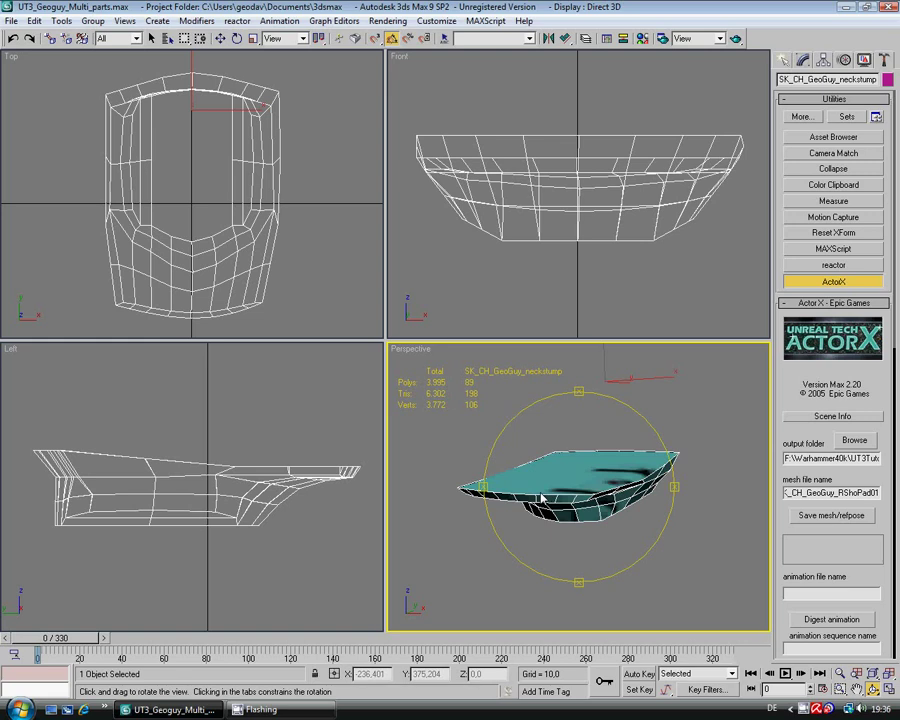
{"action": "left_click_drag", "start_coordinate": [541, 497], "coordinate": [643, 494]}
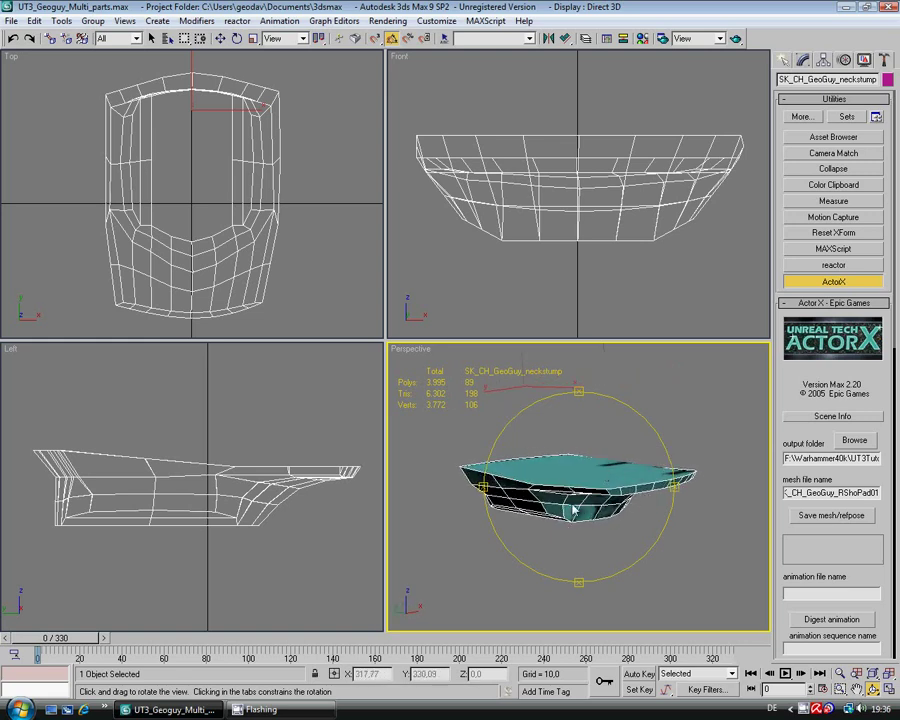
{"action": "left_click_drag", "start_coordinate": [578, 499], "coordinate": [589, 476]}
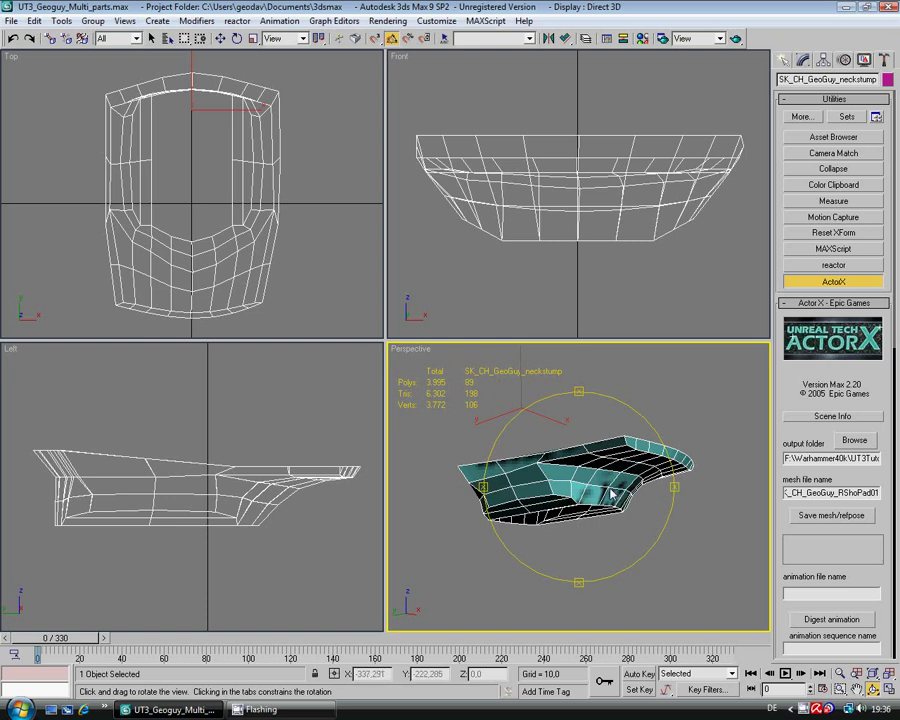
{"action": "left_click_drag", "start_coordinate": [612, 492], "coordinate": [557, 410]}
{"action": "left_click_drag", "start_coordinate": [574, 457], "coordinate": [575, 480]}
{"action": "right_click", "coordinate": [575, 480]}
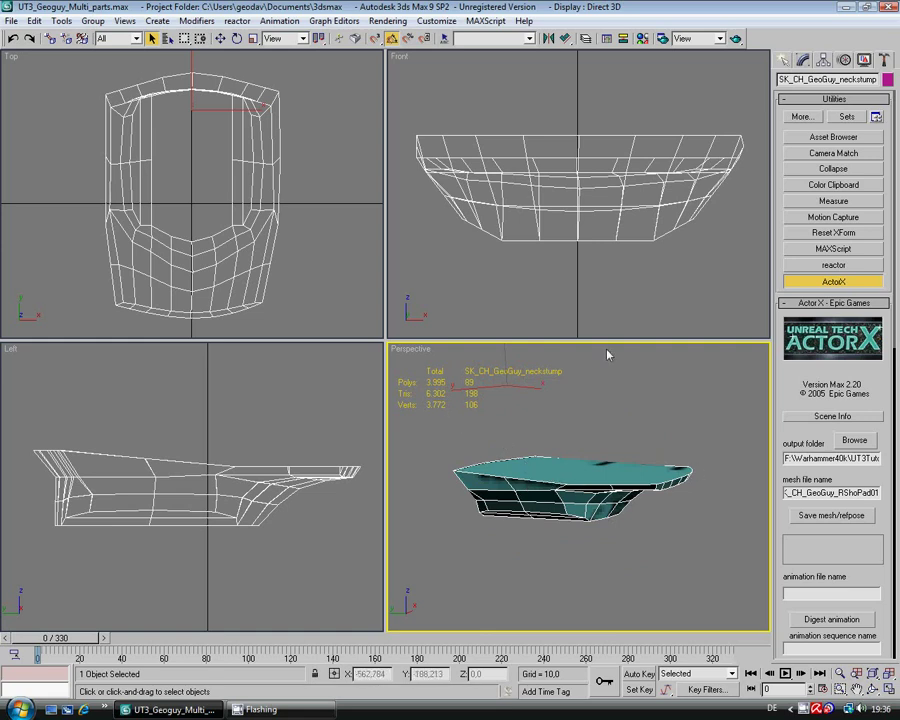
Add an Unwrap UVW modifier to the neck stump and view its UVs over the head_uvw.jpg texture.
{"action": "left_click", "coordinate": [803, 60]}
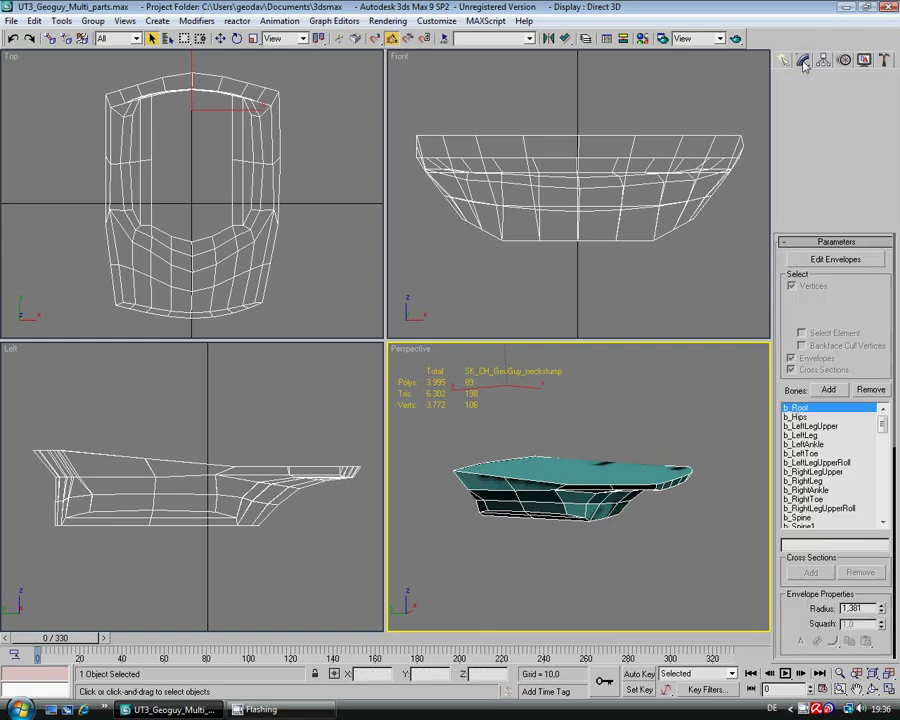
{"action": "left_click", "coordinate": [887, 99]}
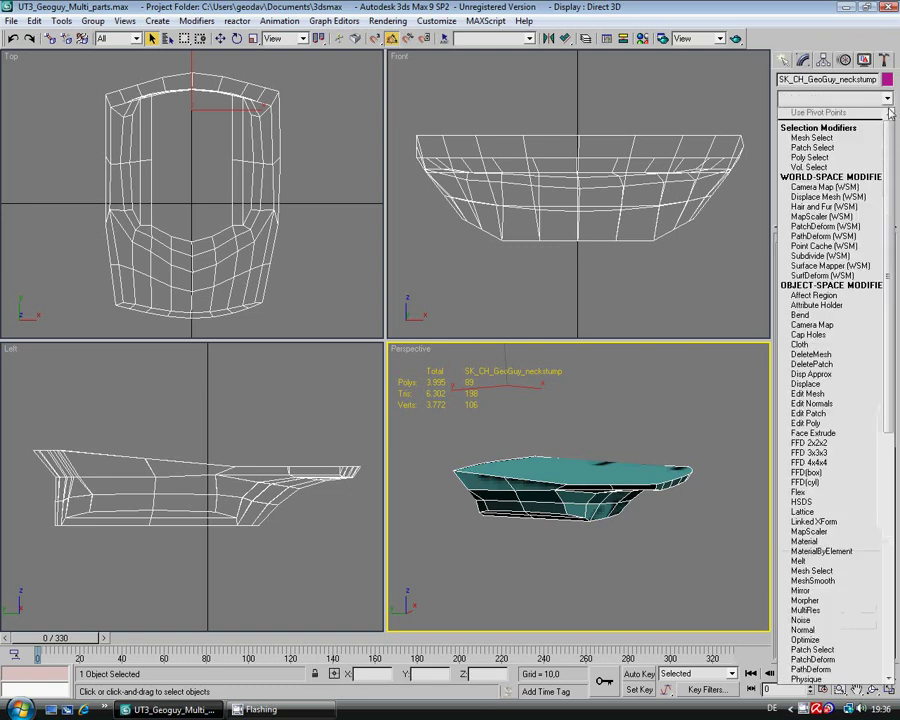
{"action": "scroll", "coordinate": [893, 157], "scroll_direction": "down", "scroll_amount": 15}
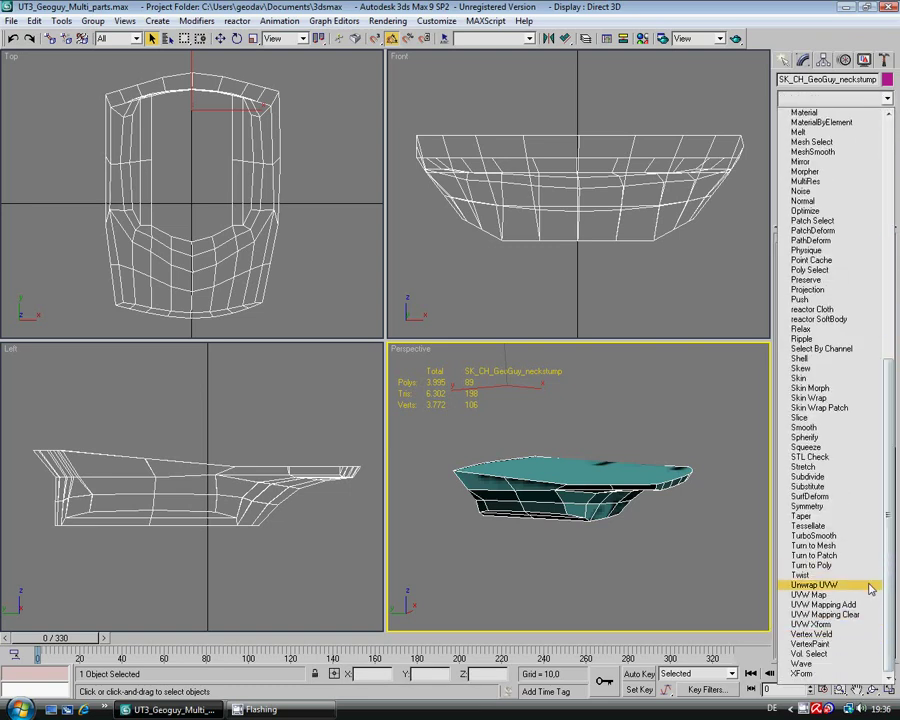
{"action": "left_click", "coordinate": [810, 639]}
{"action": "left_click", "coordinate": [830, 404]}
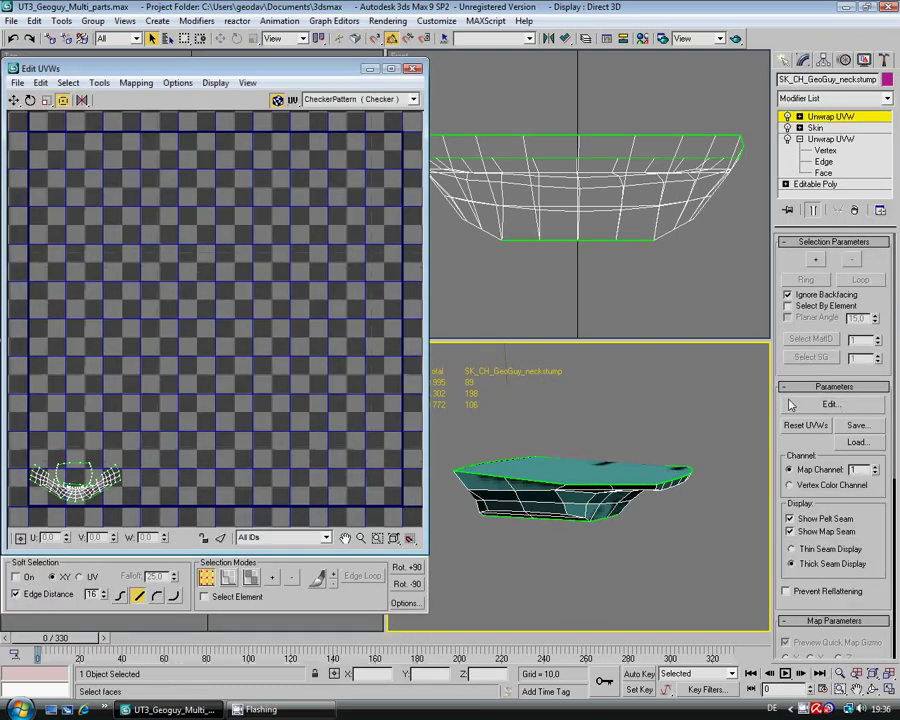
{"action": "left_click", "coordinate": [413, 99]}
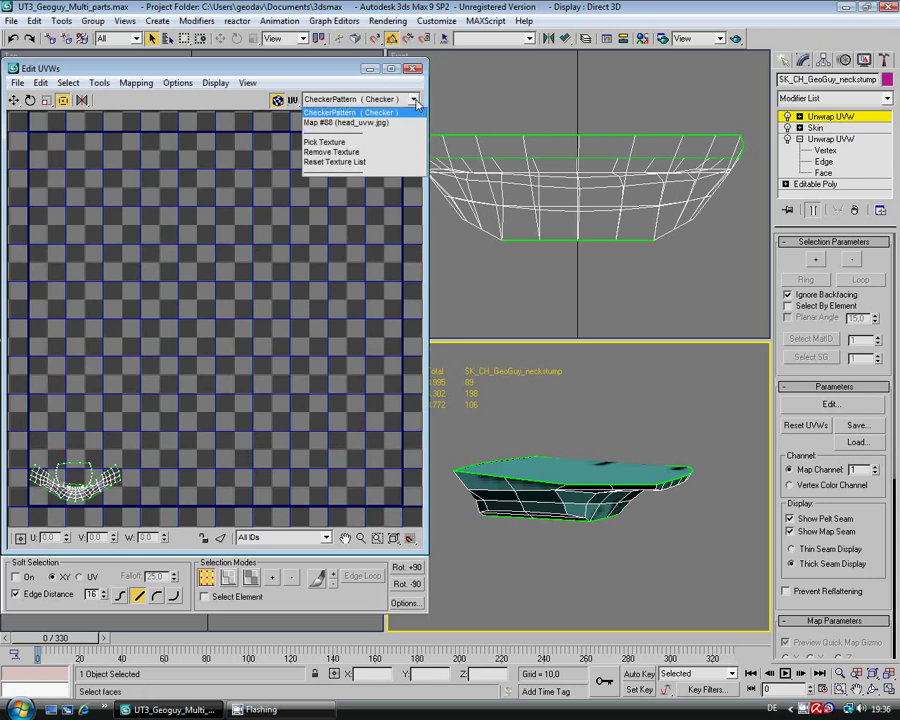
{"action": "left_click", "coordinate": [405, 124]}
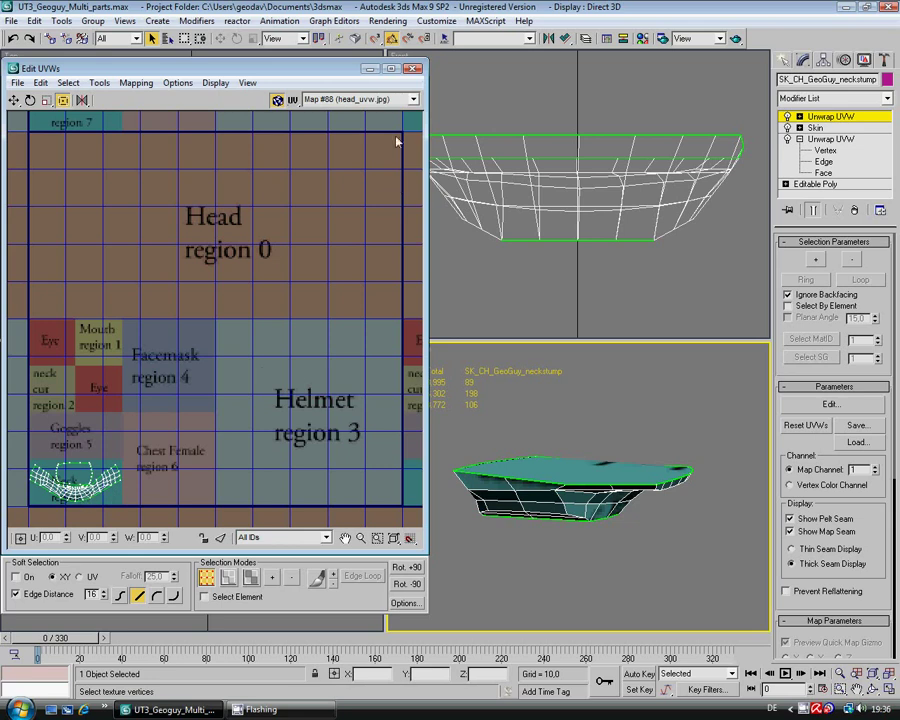
{"action": "left_click", "coordinate": [410, 71]}
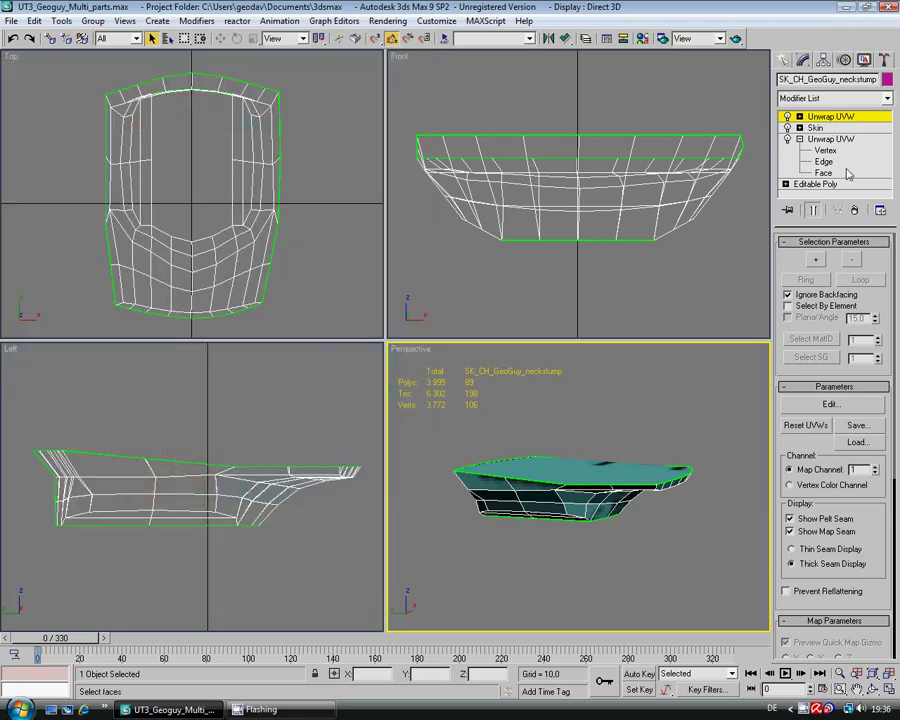
Remove the temporary Unwrap UVW modifier and copy the neck stump's object name.
{"action": "left_click", "coordinate": [855, 210]}
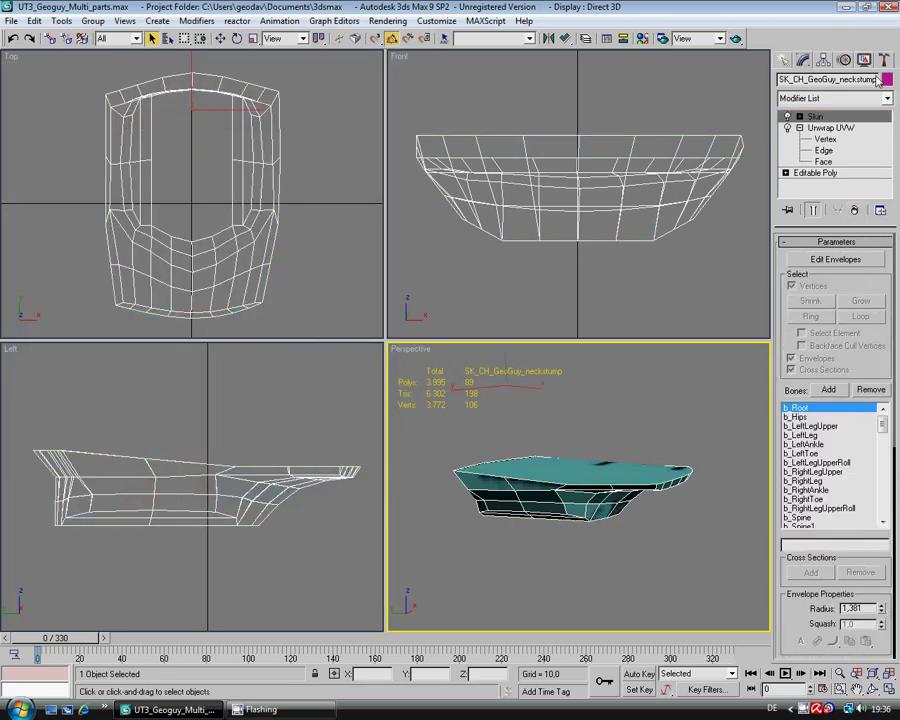
{"action": "left_click_drag", "start_coordinate": [879, 82], "coordinate": [759, 84]}
{"action": "key", "text": "ctrl+c"}
{"action": "right_click", "coordinate": [795, 87]}
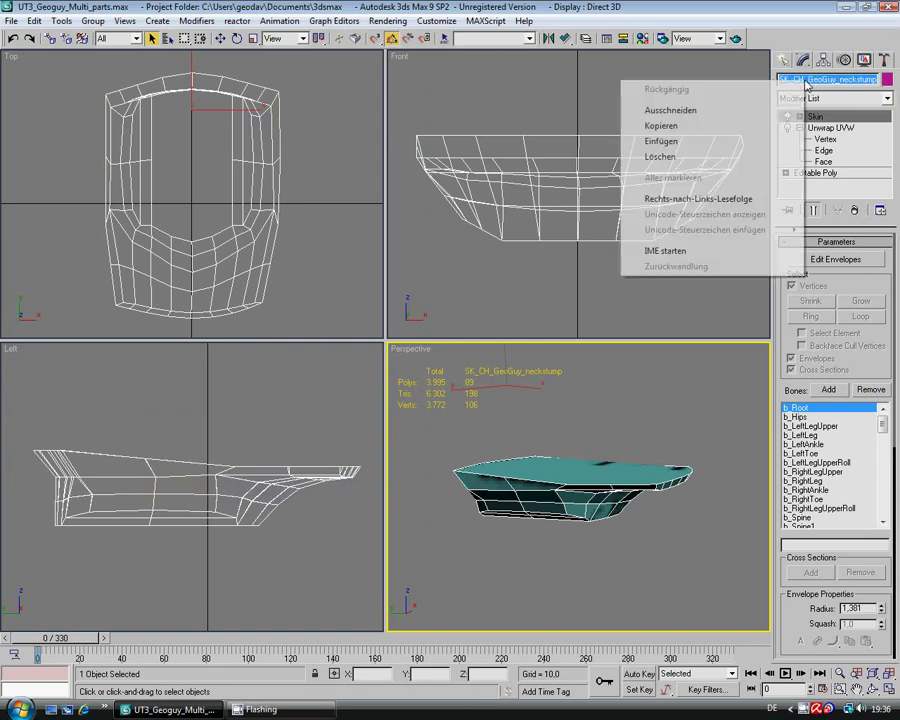
{"action": "left_click", "coordinate": [701, 126]}
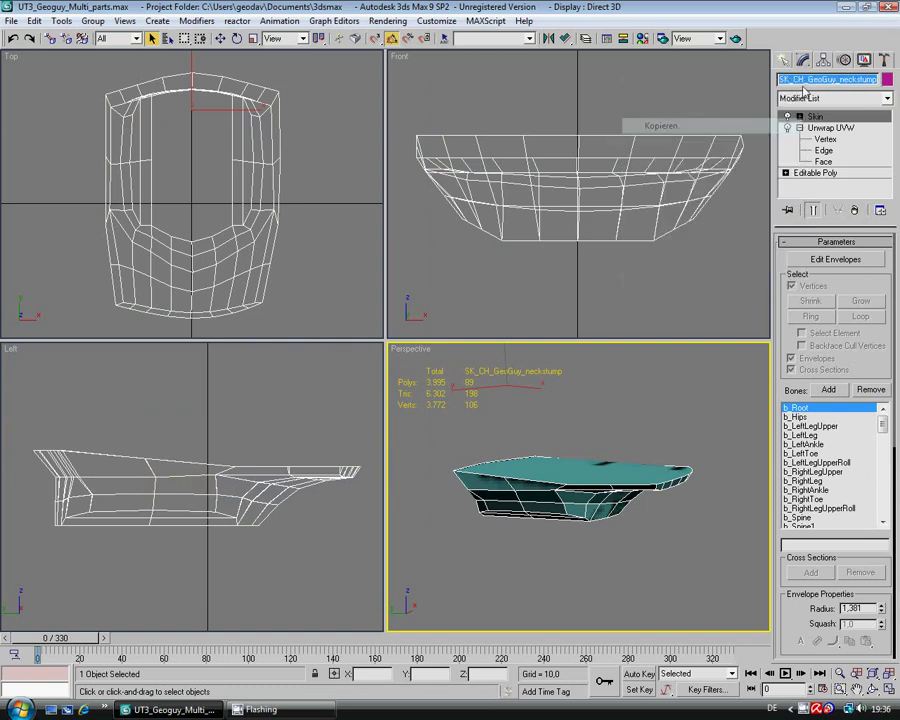
Export the mesh and reference pose through ActorX as SK_CH_GeoGuy_neckstump, dismissing each note.
{"action": "left_click", "coordinate": [882, 60]}
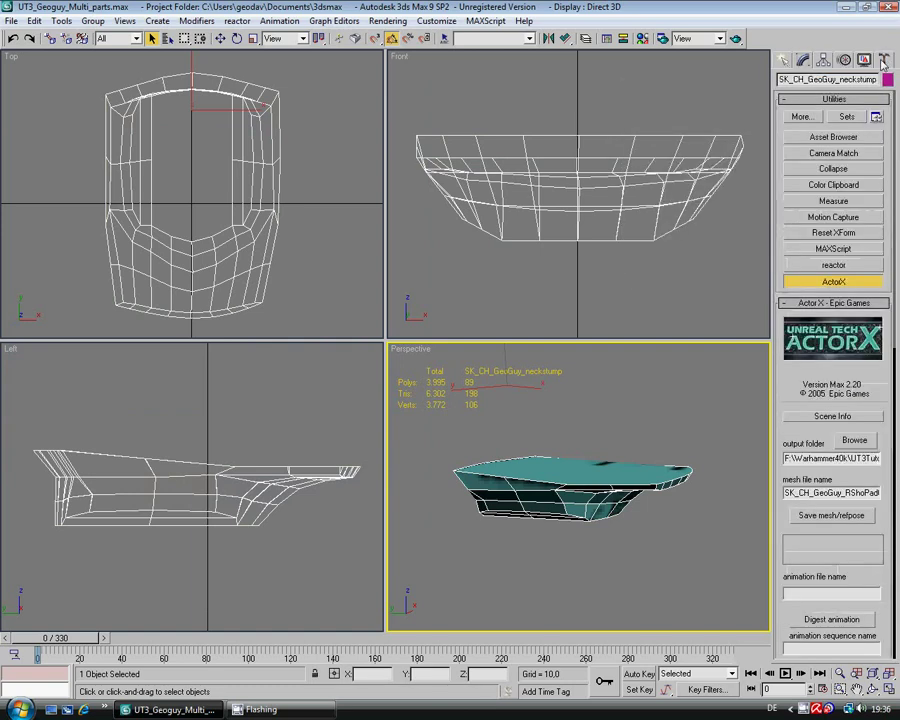
{"action": "double_click", "coordinate": [842, 493]}
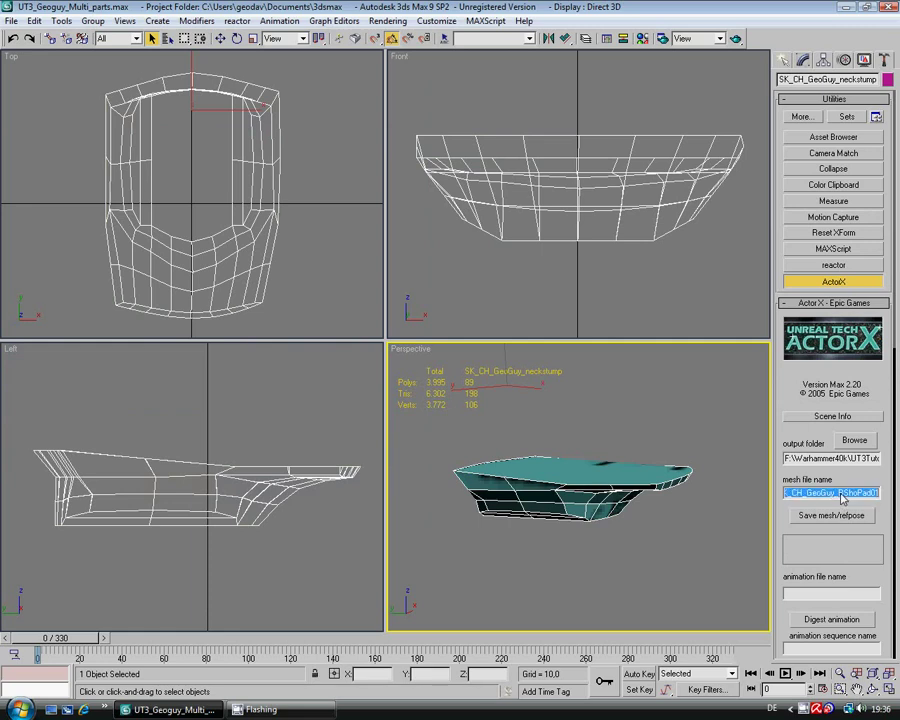
{"action": "right_click", "coordinate": [842, 497]}
{"action": "left_click", "coordinate": [808, 552]}
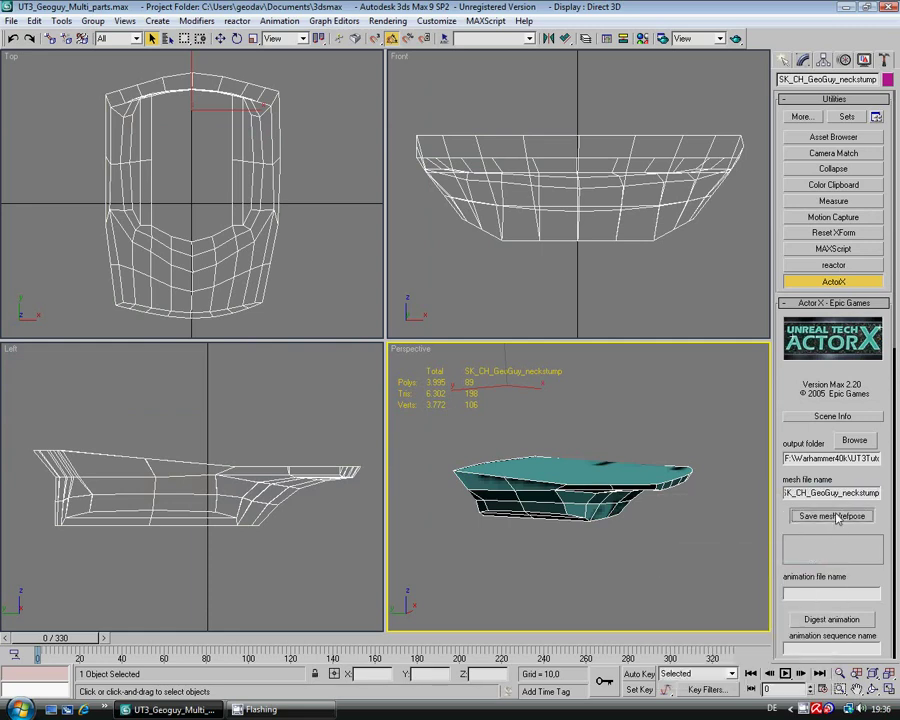
{"action": "left_click", "coordinate": [837, 516]}
{"action": "left_click", "coordinate": [468, 395]}
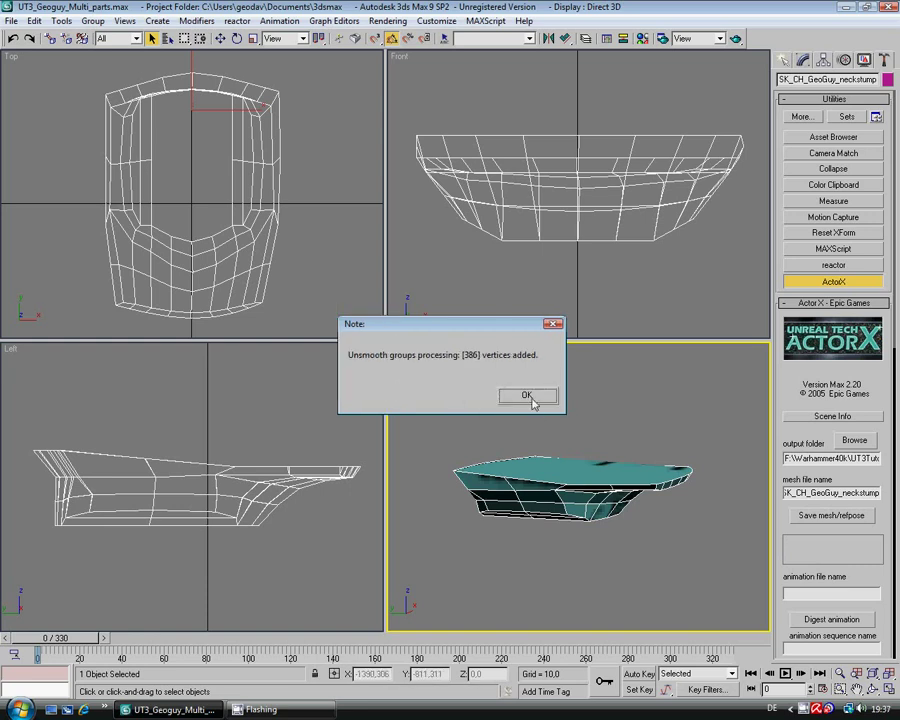
{"action": "left_click", "coordinate": [527, 396]}
{"action": "left_click", "coordinate": [526, 396]}
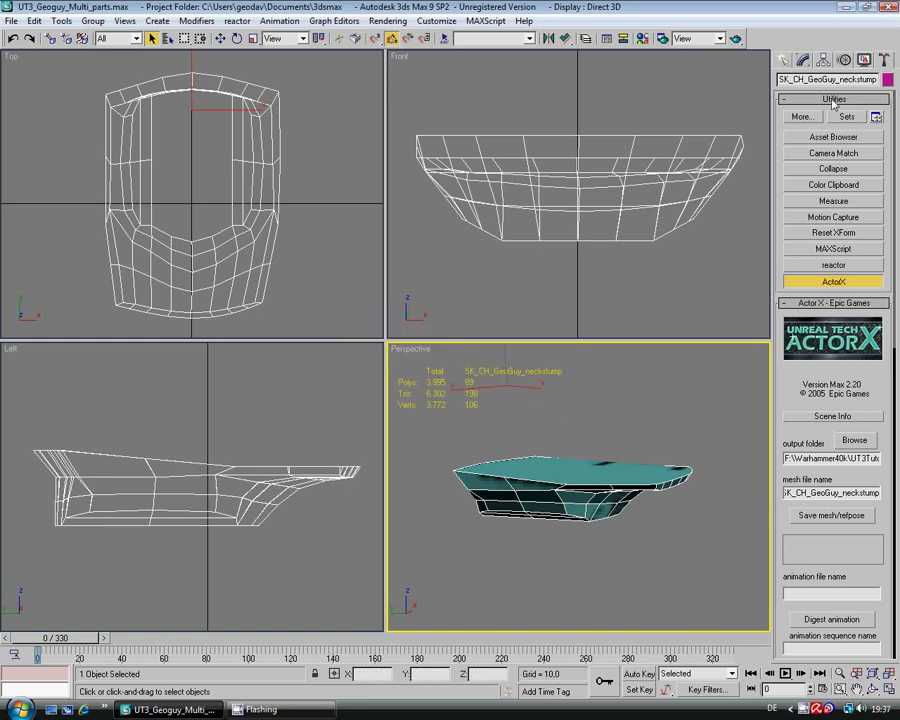
Open the Weight Tool from the neck stump's Skin modifier settings.
{"action": "left_click", "coordinate": [804, 62]}
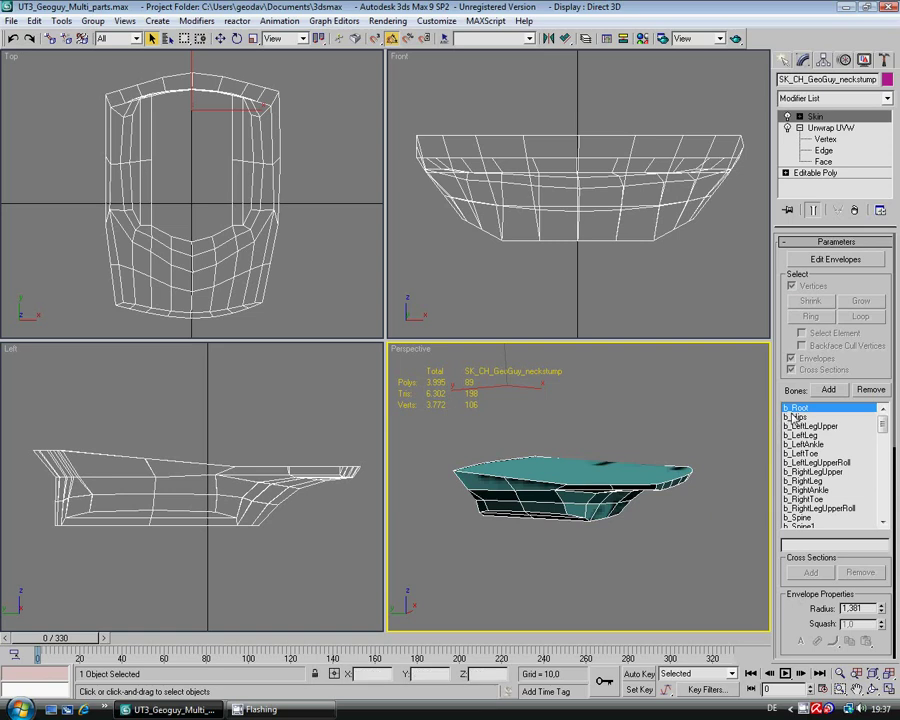
{"action": "left_click_drag", "start_coordinate": [883, 423], "coordinate": [884, 508]}
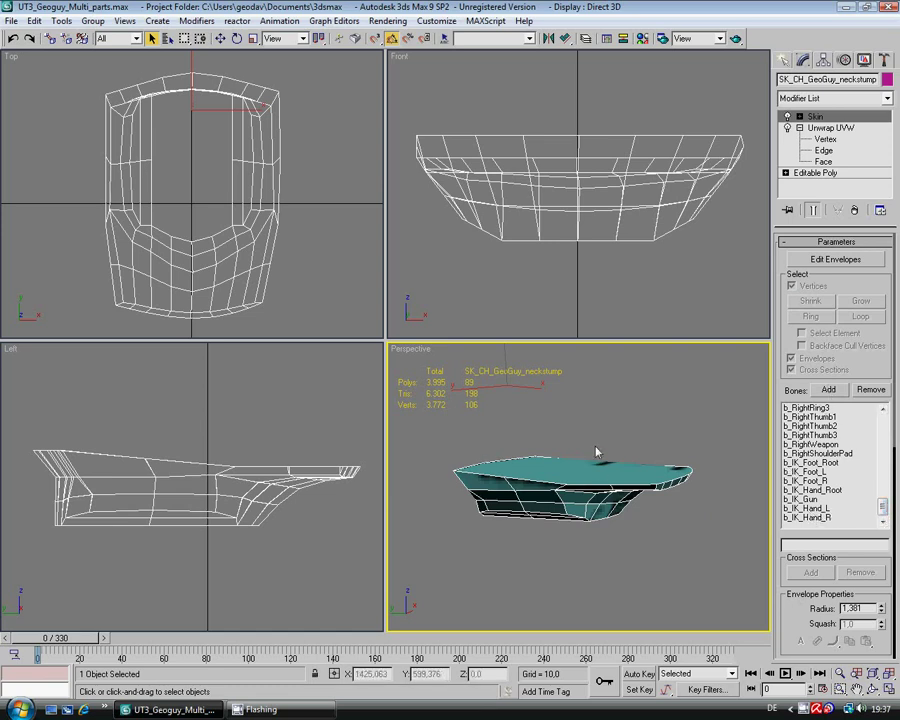
{"action": "scroll", "coordinate": [800, 500], "scroll_direction": "down", "scroll_amount": 5}
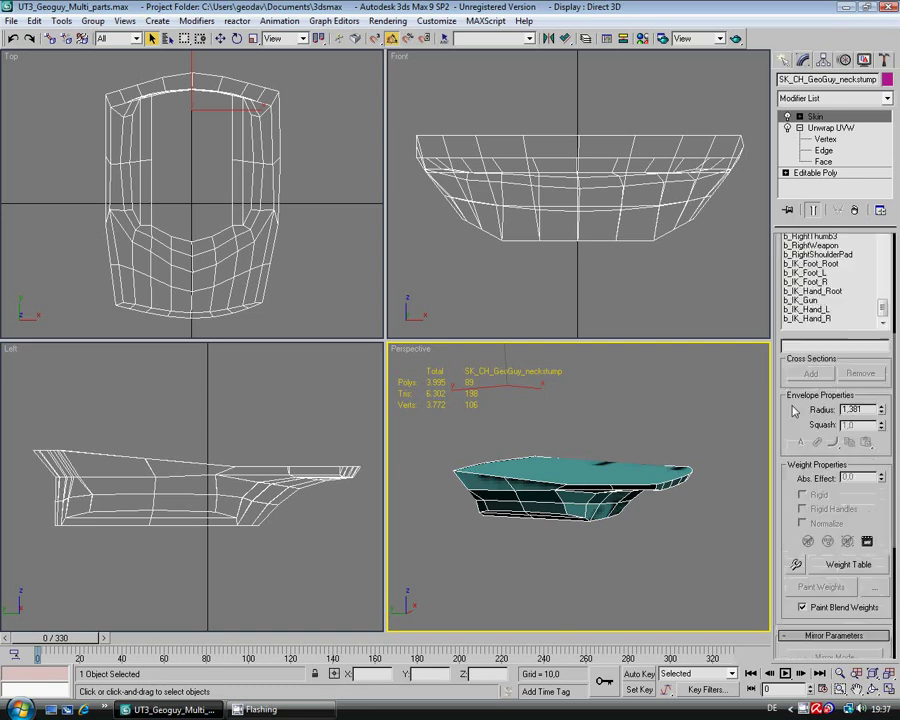
{"action": "left_click", "coordinate": [797, 553]}
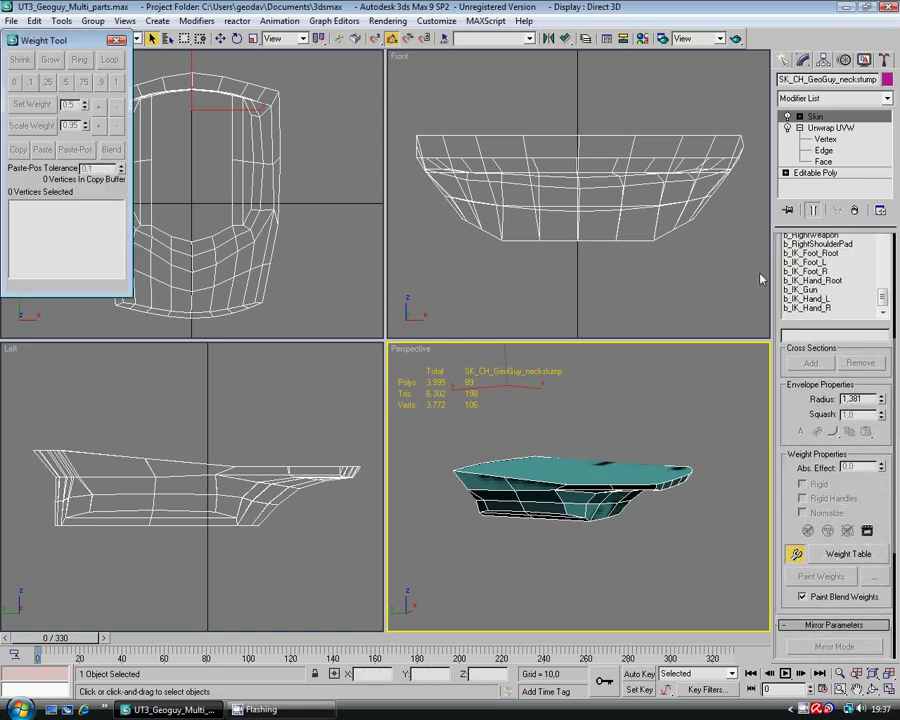
{"action": "scroll", "coordinate": [795, 630], "scroll_direction": "up", "scroll_amount": 5}
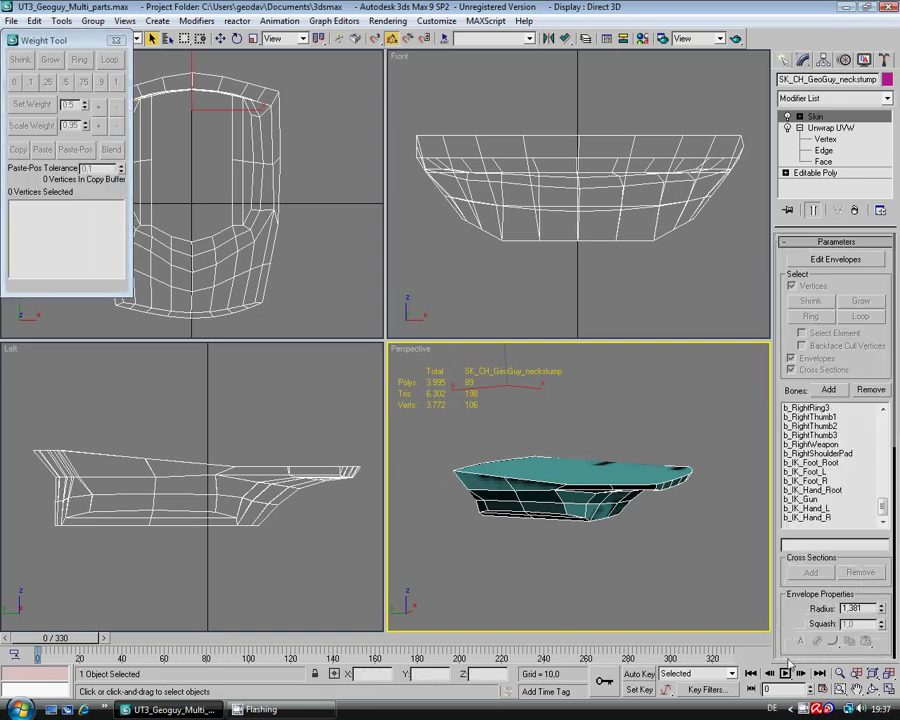
In Edit Envelopes, select all 106 vertices to confirm 1.000 weight on b_Head and 0.000 on b_Spine2.
{"action": "left_click", "coordinate": [827, 258]}
{"action": "left_click_drag", "start_coordinate": [425, 427], "coordinate": [481, 465]}
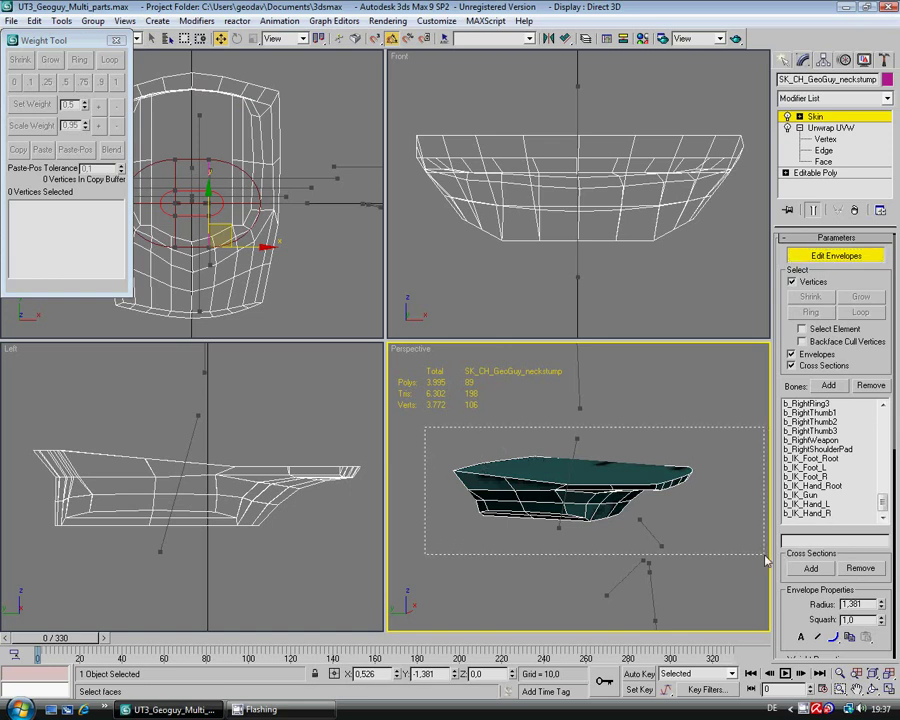
{"action": "left_click_drag", "start_coordinate": [765, 560], "coordinate": [762, 550]}
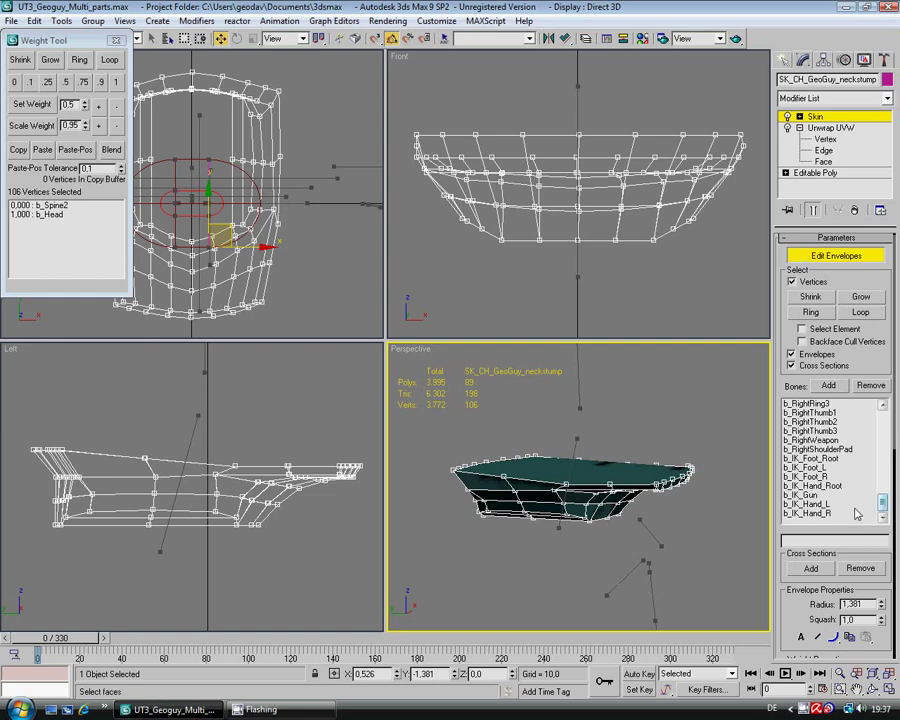
{"action": "left_click_drag", "start_coordinate": [882, 502], "coordinate": [887, 412]}
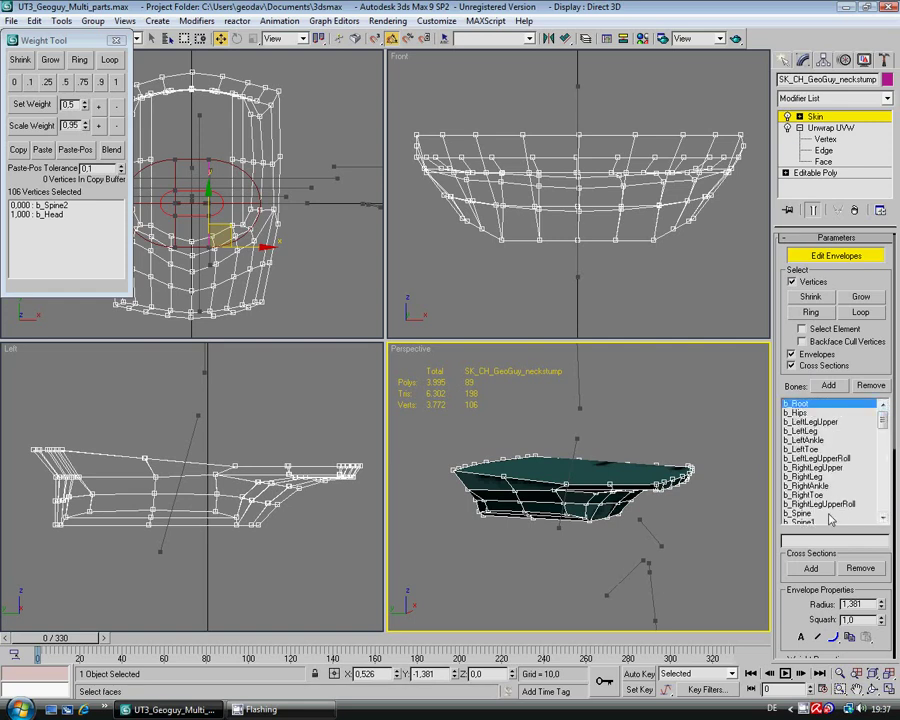
{"action": "left_click_drag", "start_coordinate": [884, 424], "coordinate": [884, 503]}
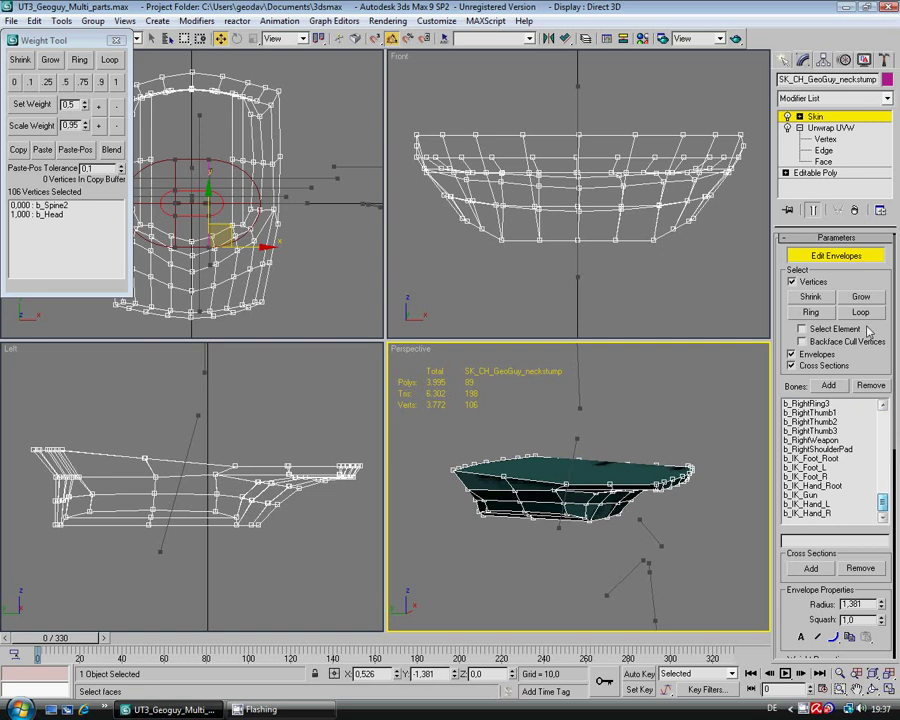
{"action": "left_click", "coordinate": [835, 255]}
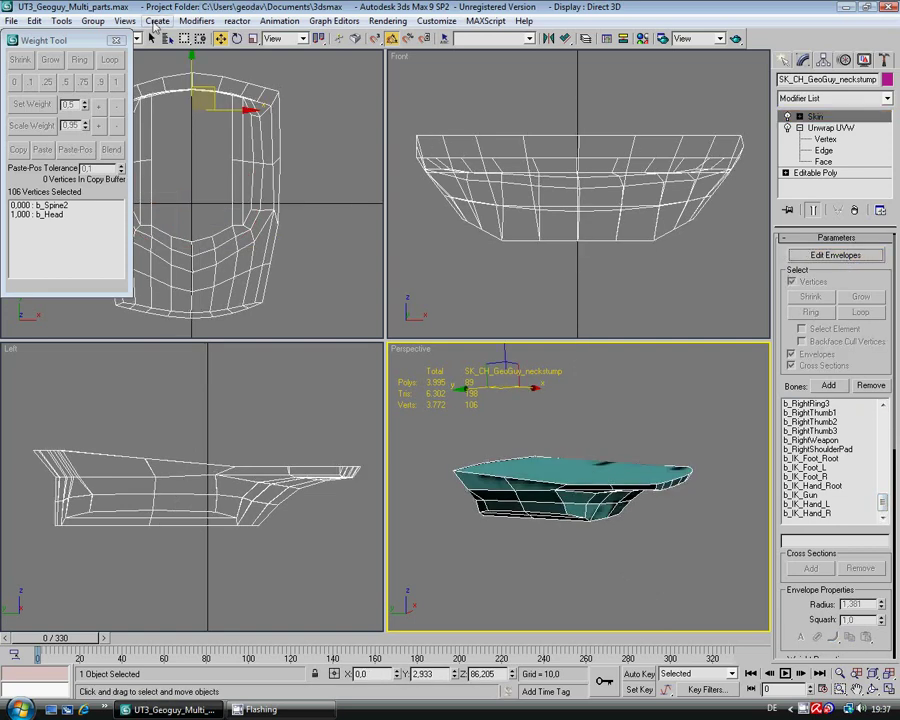
Close the Weight Tool, unhide SK_CH_GeoGuy_Arms through SK_CH_GeoGuy_Torso by name, then deselect the neck stump.
{"action": "left_click", "coordinate": [116, 40]}
{"action": "right_click", "coordinate": [582, 390]}
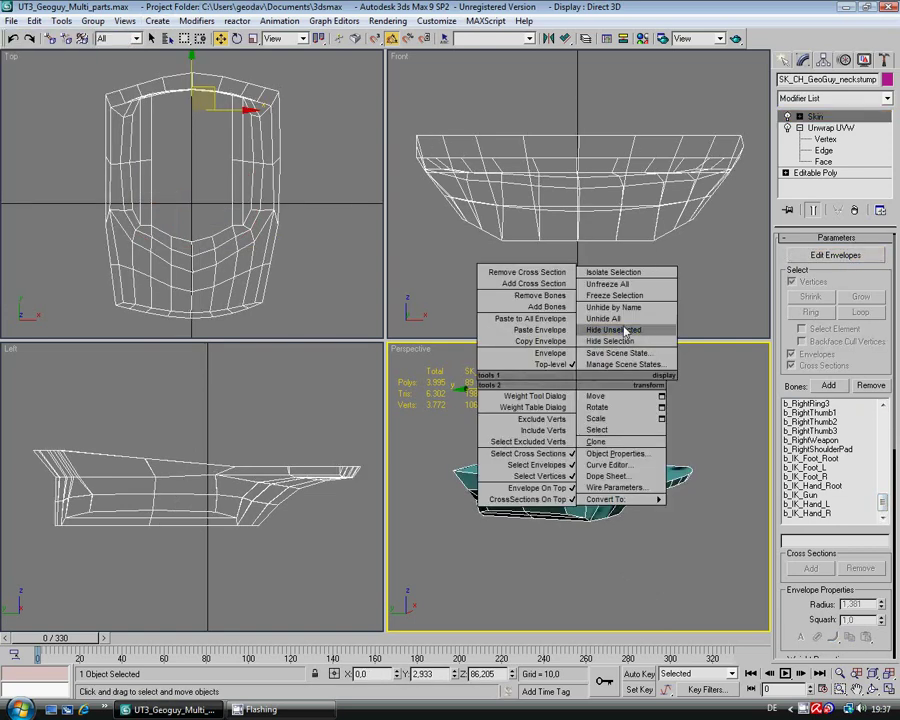
{"action": "left_click", "coordinate": [578, 307]}
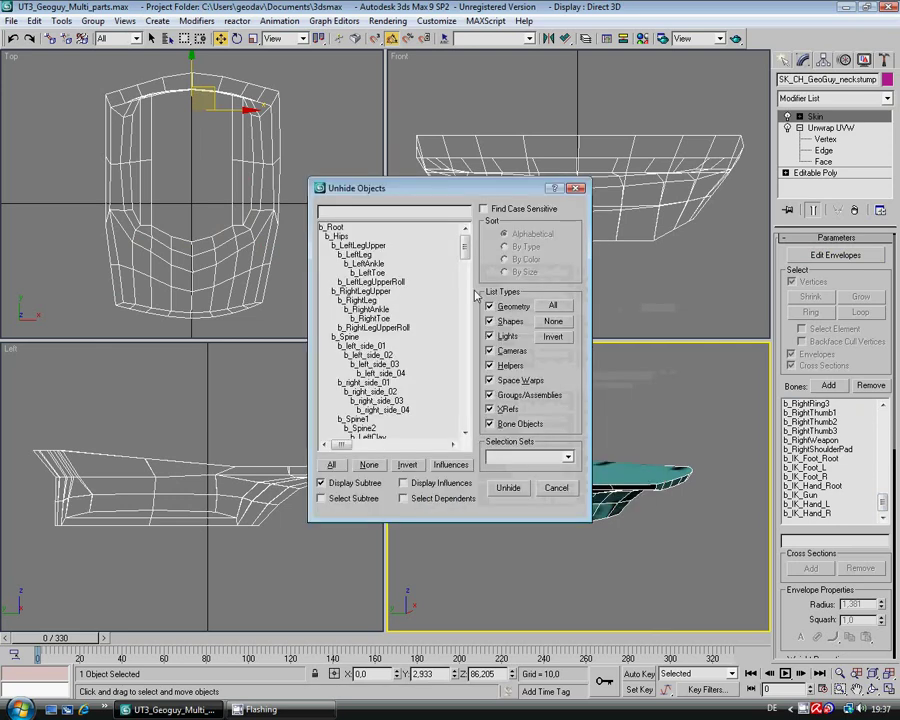
{"action": "scroll", "coordinate": [465, 430], "scroll_direction": "down", "scroll_amount": 12}
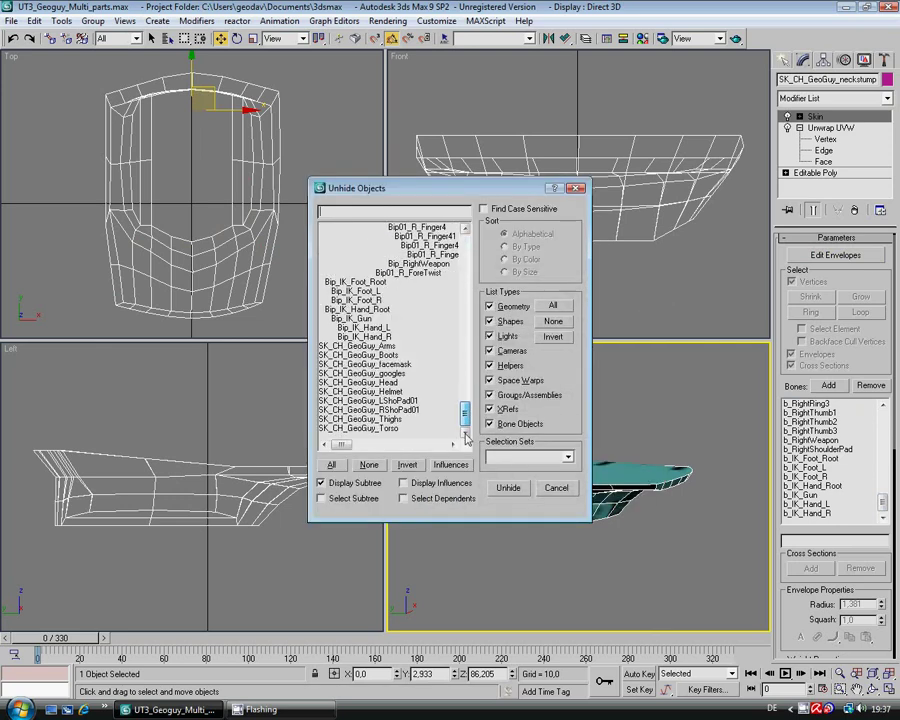
{"action": "left_click", "coordinate": [390, 346]}
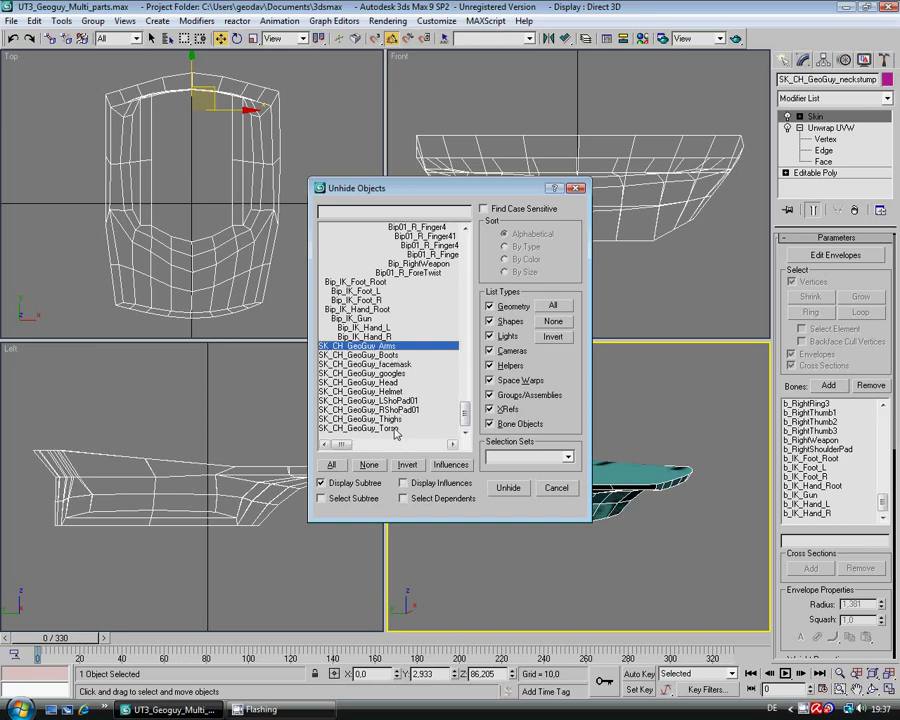
{"action": "left_click", "coordinate": [358, 428], "text": "shift"}
{"action": "left_click", "coordinate": [506, 488]}
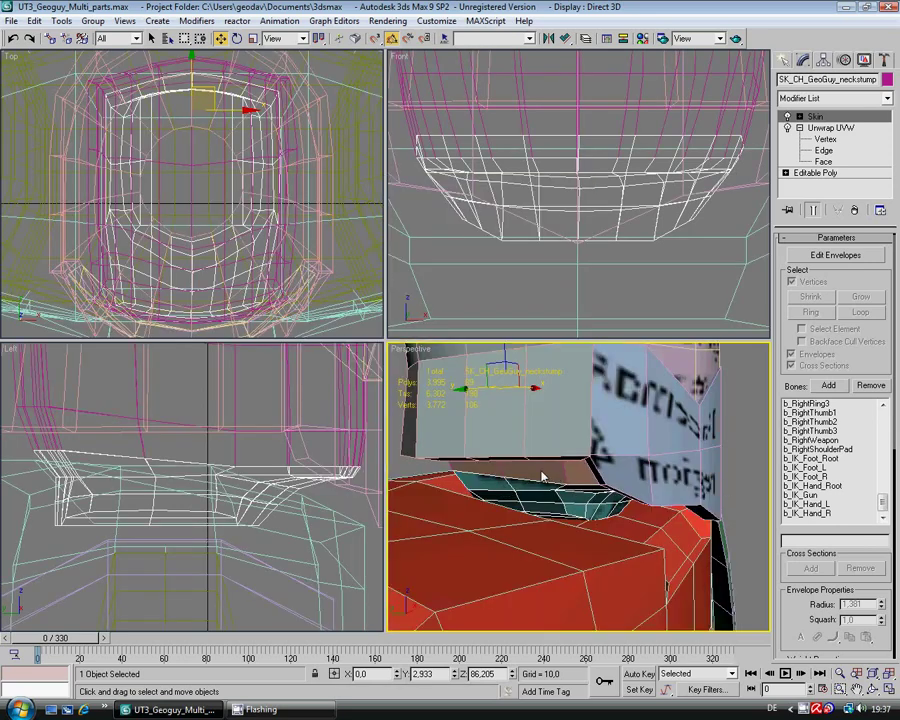
{"action": "left_click", "coordinate": [742, 466]}
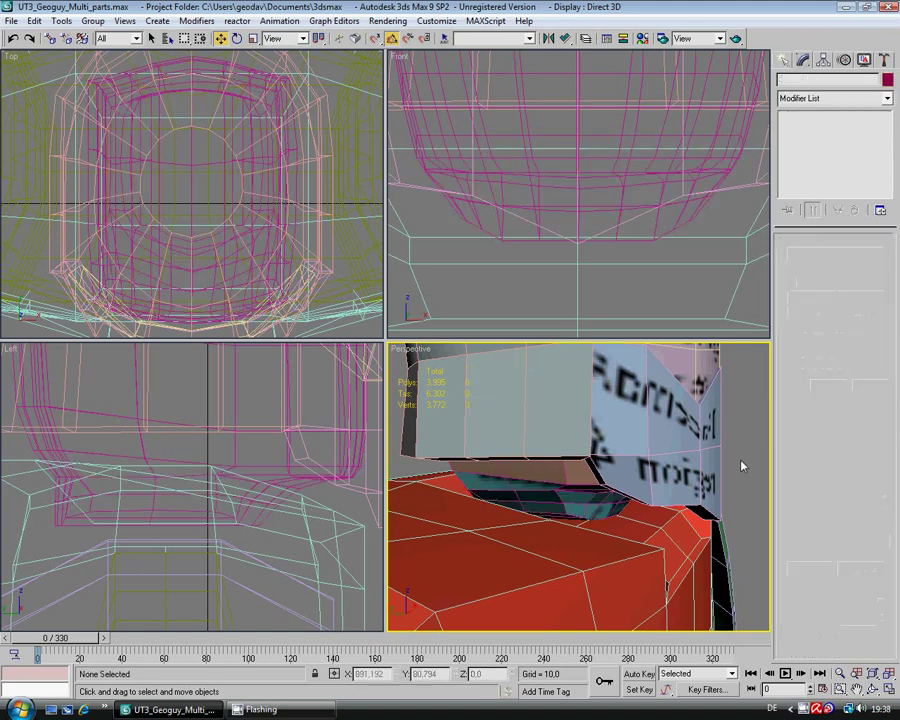
{"action": "scroll", "coordinate": [742, 466], "scroll_direction": "down", "scroll_amount": 8}
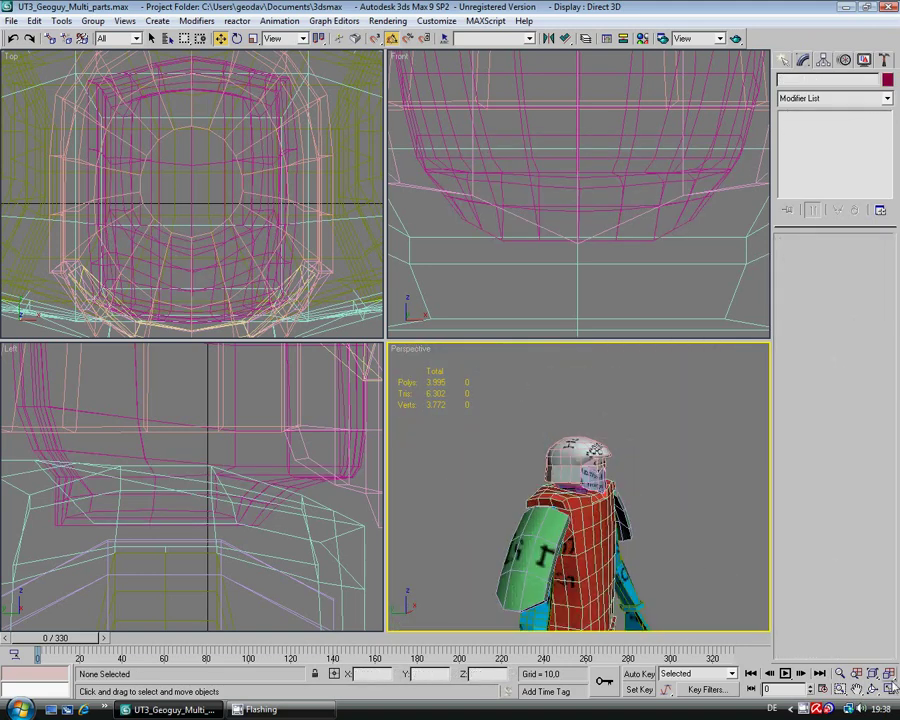
{"action": "left_click", "coordinate": [888, 689]}
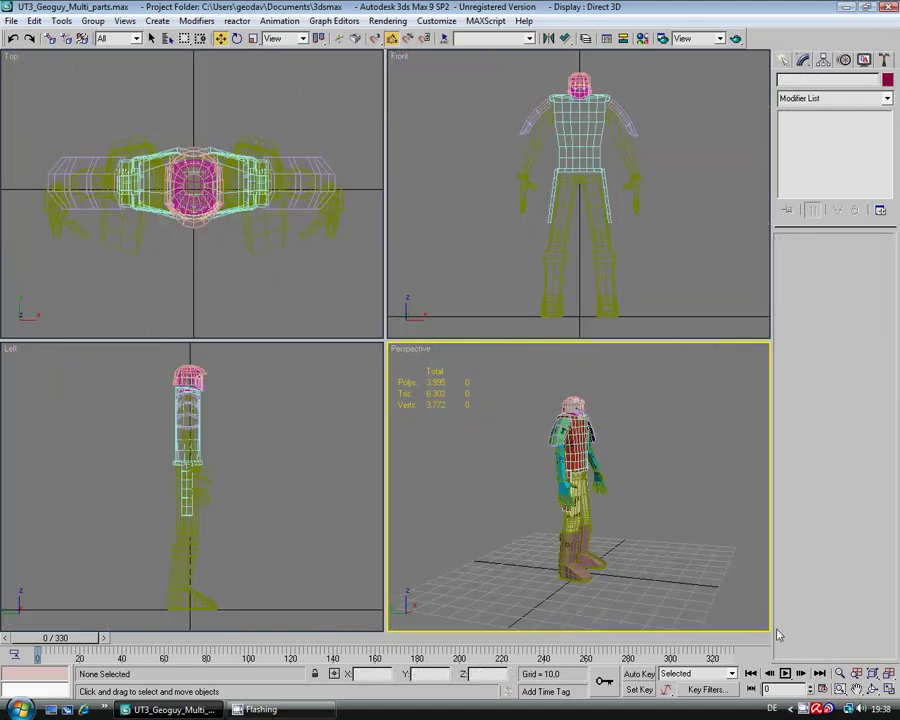
{"action": "left_click", "coordinate": [872, 689]}
{"action": "left_click_drag", "start_coordinate": [591, 484], "coordinate": [505, 505]}
{"action": "scroll", "coordinate": [541, 494], "scroll_direction": "up", "scroll_amount": 5}
{"action": "scroll", "coordinate": [541, 494], "scroll_direction": "down", "scroll_amount": 3}
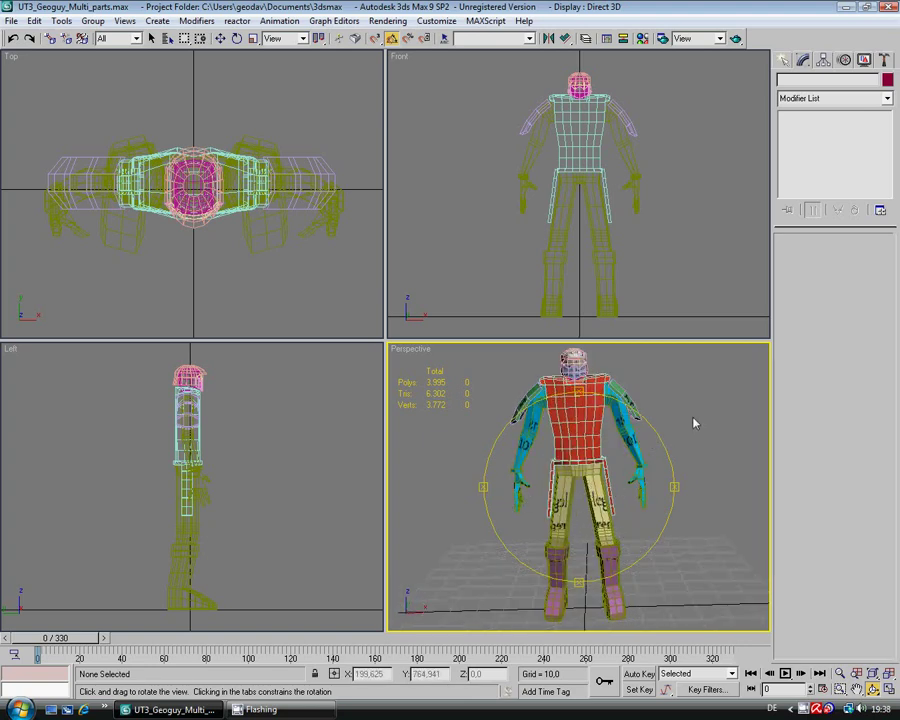
{"action": "left_click_drag", "start_coordinate": [693, 422], "coordinate": [645, 456]}
{"action": "right_click", "coordinate": [645, 456]}
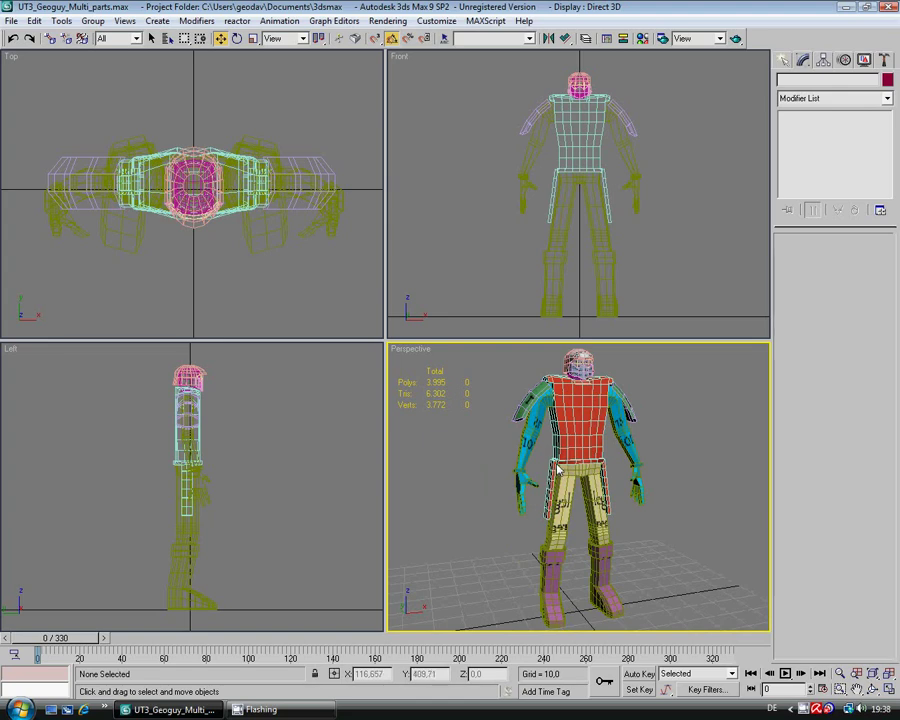
{"action": "left_click", "coordinate": [553, 518]}
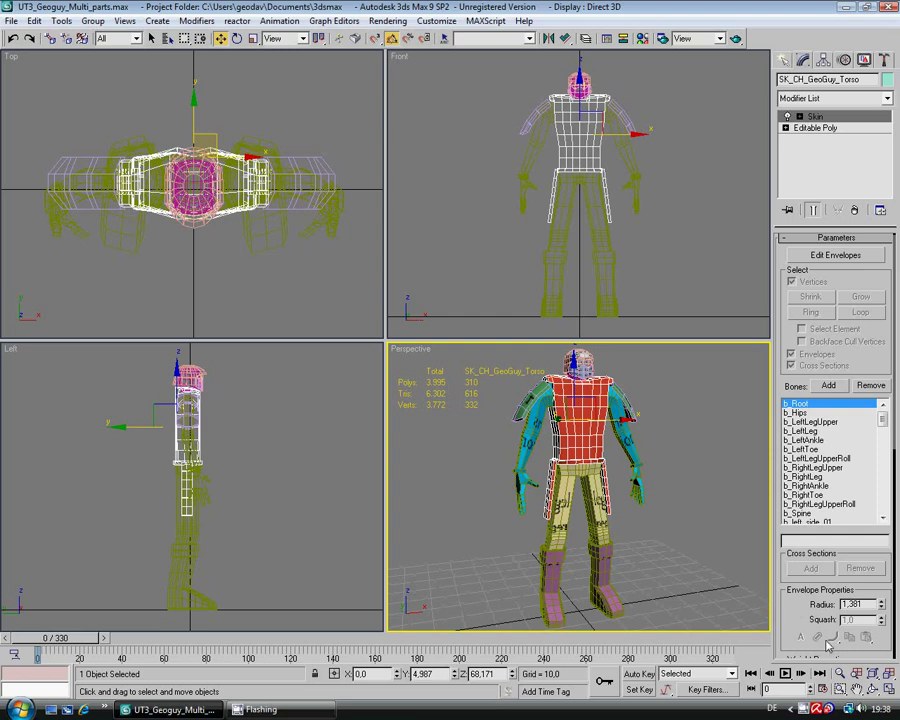
{"action": "left_click", "coordinate": [872, 689]}
{"action": "left_click_drag", "start_coordinate": [645, 510], "coordinate": [635, 487]}
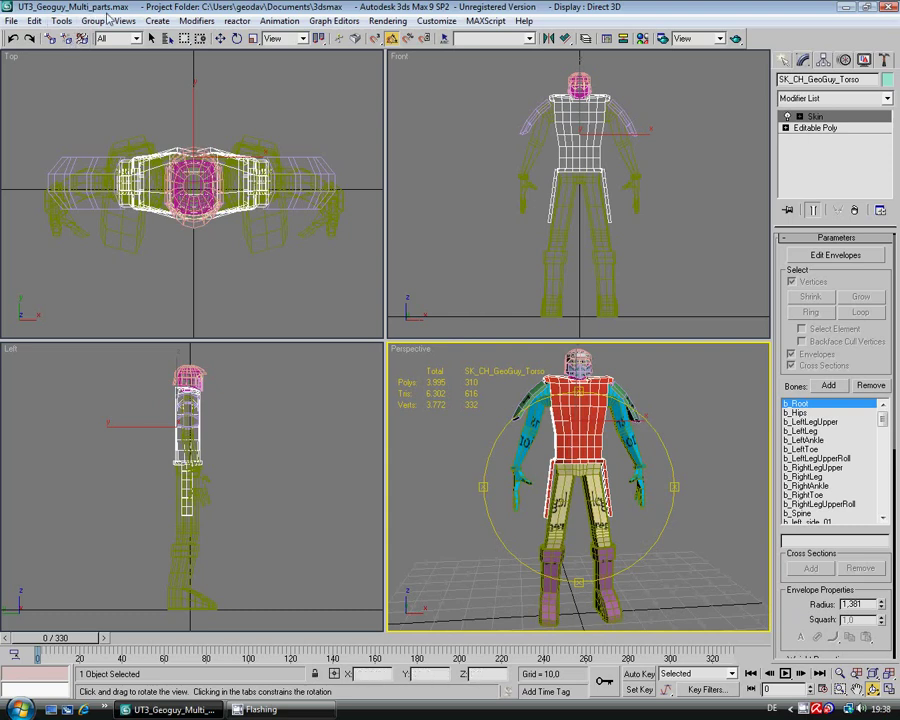
{"action": "mouse_move", "coordinate": [639, 498]}
{"action": "left_mouse_down"}
{"action": "mouse_move", "coordinate": [641, 505]}
{"action": "mouse_move", "coordinate": [643, 494]}
{"action": "left_mouse_up"}
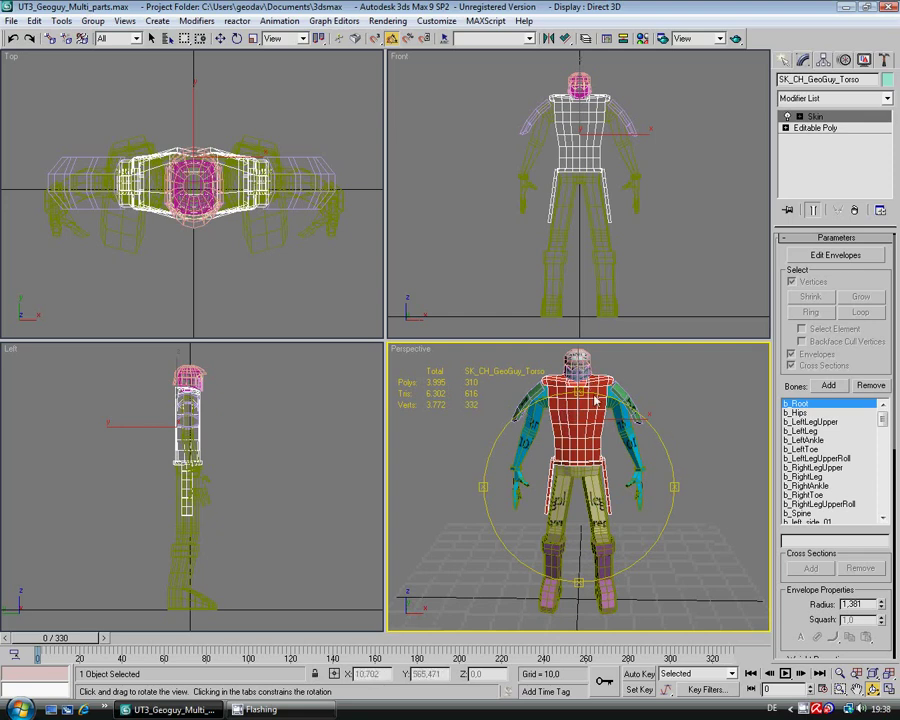
{"action": "mouse_move", "coordinate": [647, 488]}
{"action": "left_mouse_down"}
{"action": "mouse_move", "coordinate": [663, 482]}
{"action": "mouse_move", "coordinate": [648, 492]}
{"action": "left_mouse_up"}
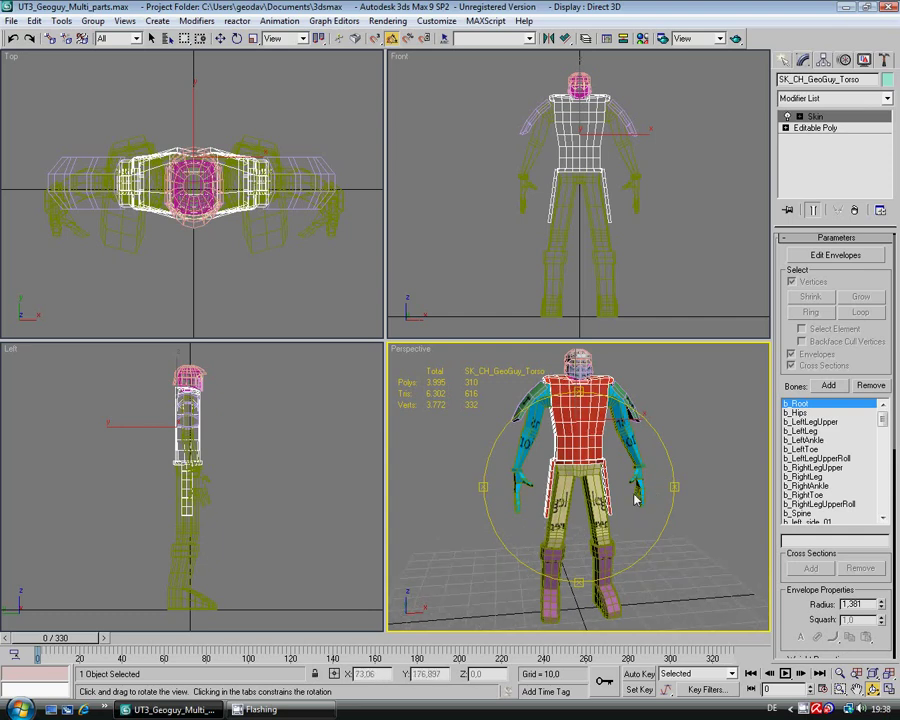
{"action": "mouse_move", "coordinate": [640, 546]}
{"action": "left_mouse_down"}
{"action": "mouse_move", "coordinate": [629, 526]}
{"action": "mouse_move", "coordinate": [628, 541]}
{"action": "left_mouse_up"}
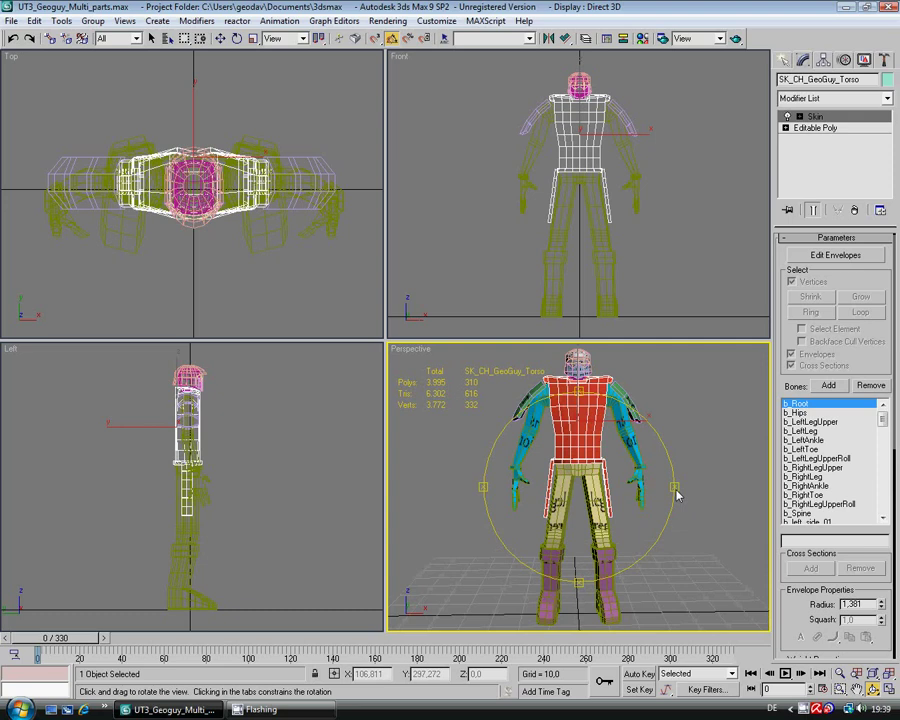
{"action": "left_click_drag", "start_coordinate": [672, 548], "coordinate": [614, 512]}
{"action": "key", "text": "w"}
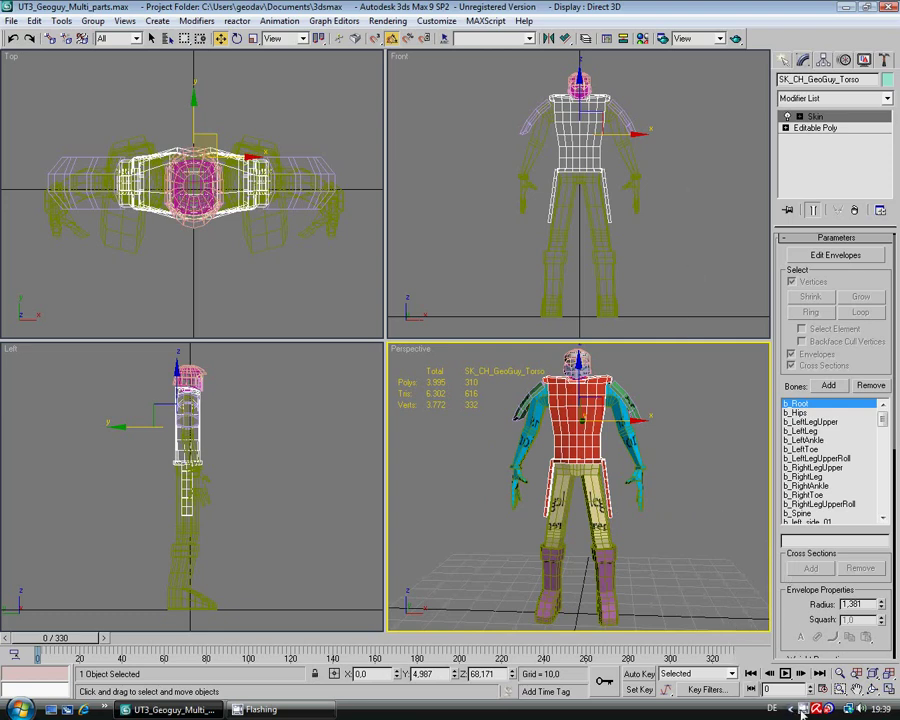
{"action": "right_click", "coordinate": [801, 711]}
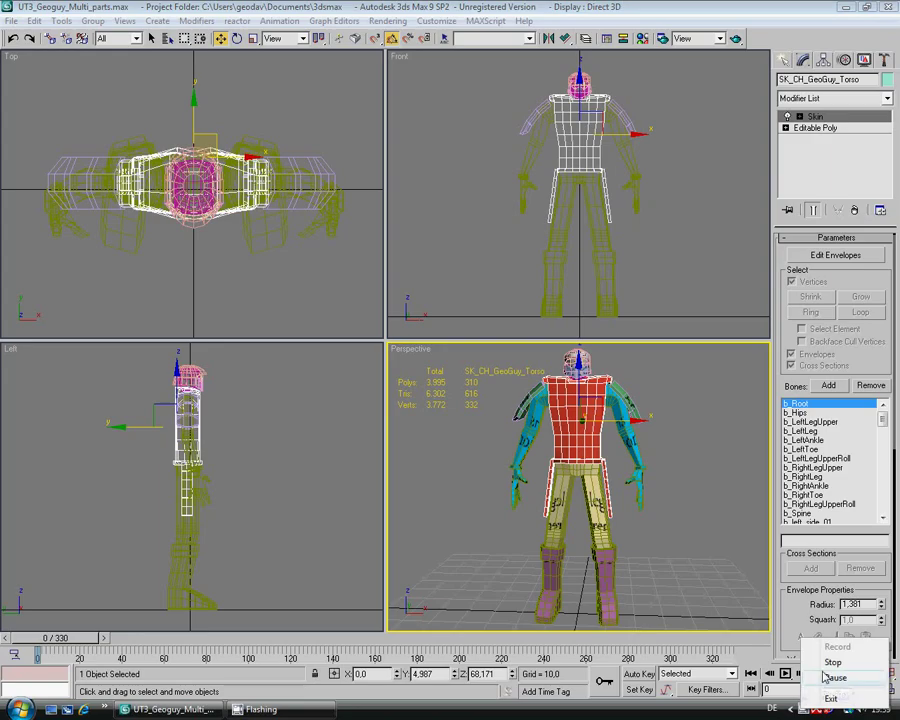